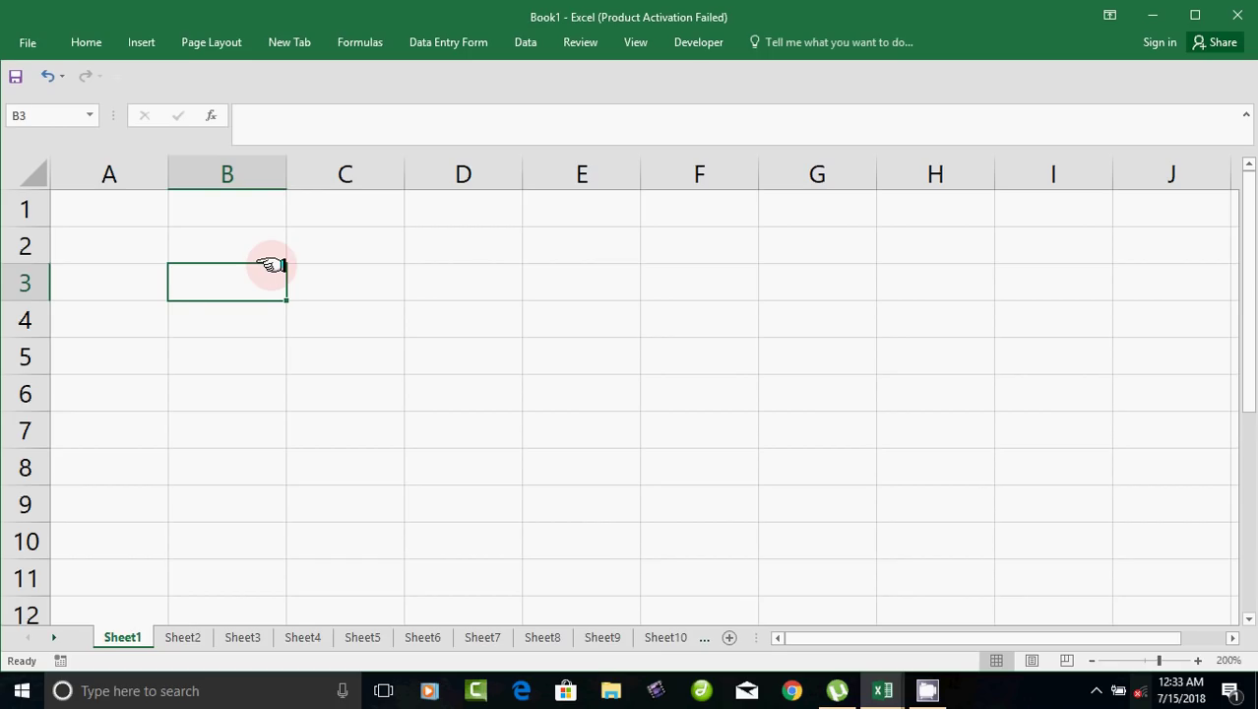
Enter the values 10, 45, 45, 67, 67 and 67 in cells A1 through F1
left_click(143, 218)
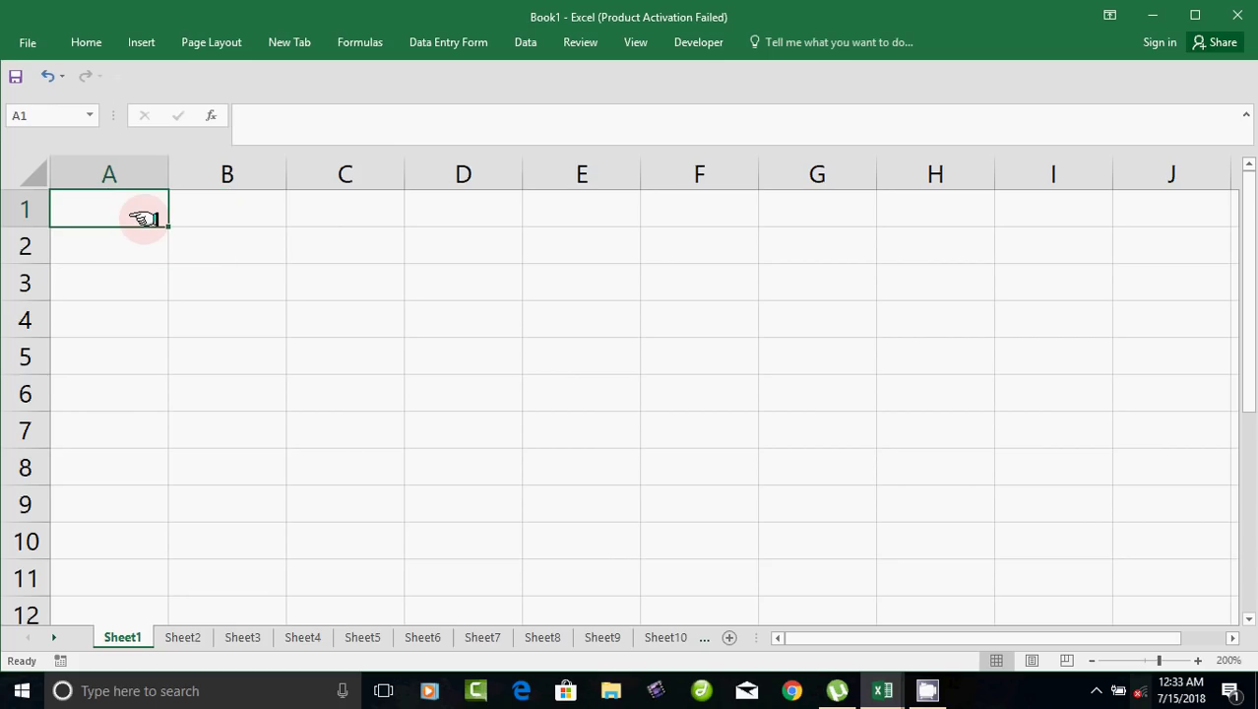
type("10")
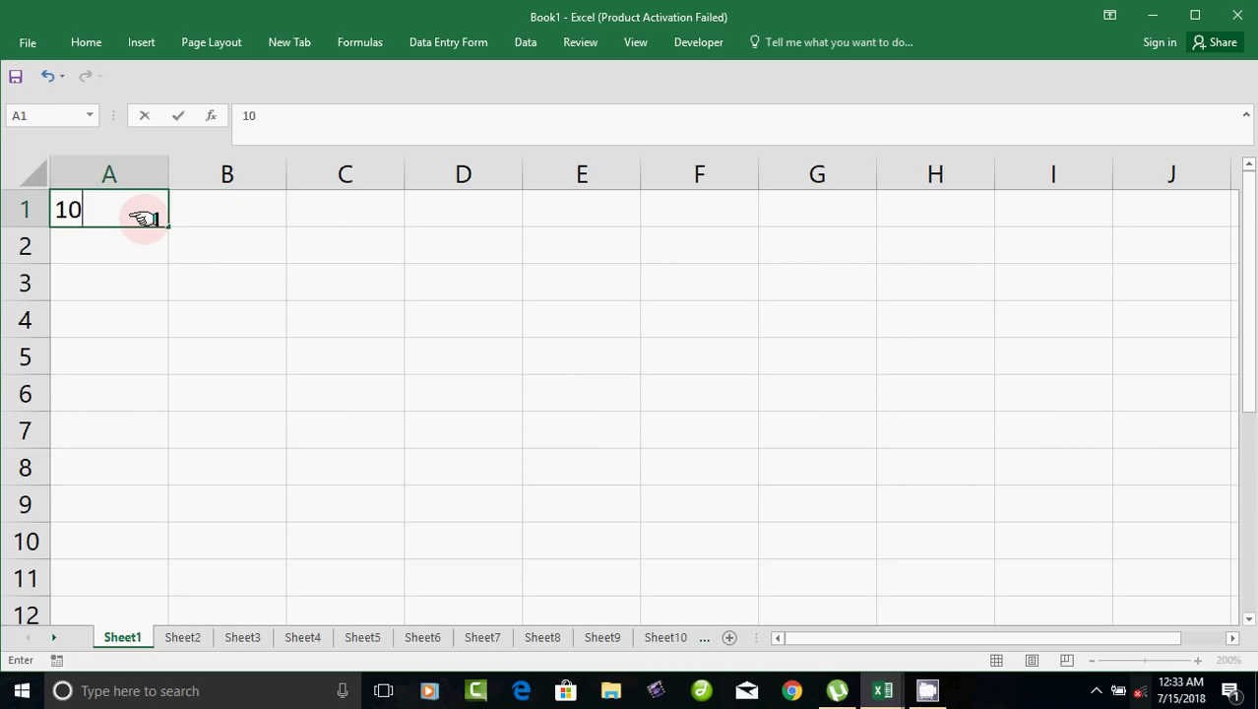
key("Tab")
type("45")
key("Tab")
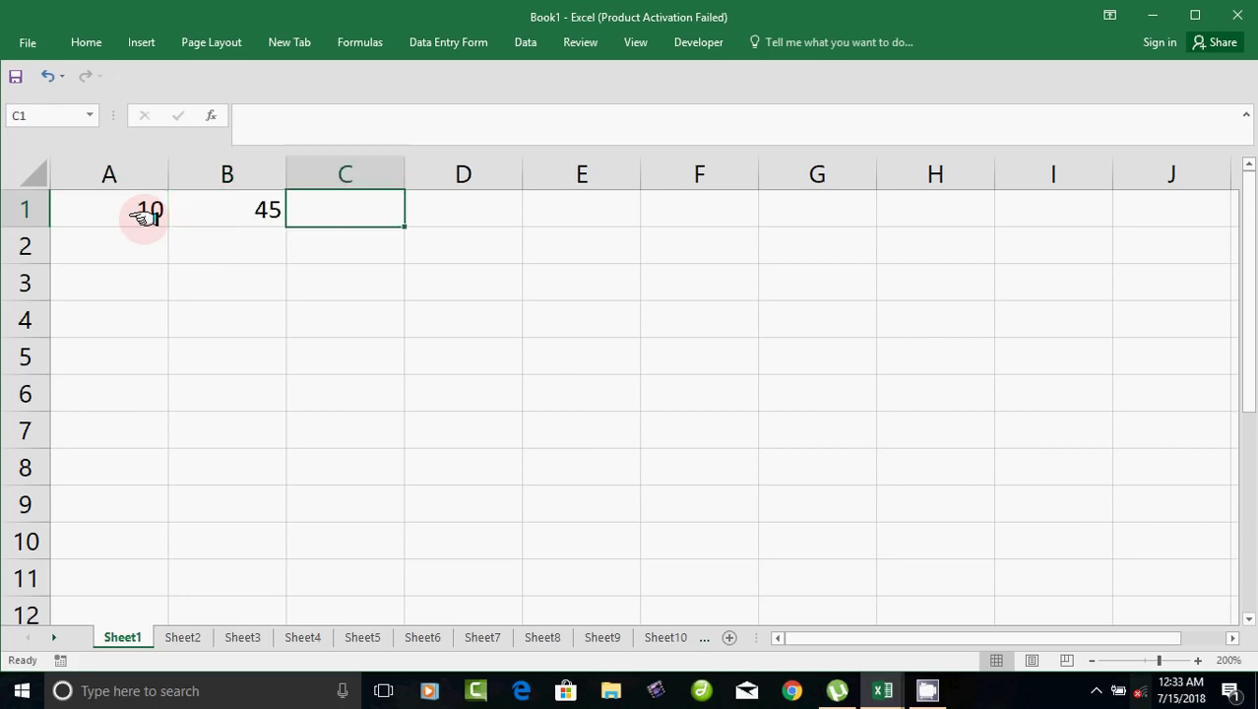
type("45")
key("Tab")
type("67")
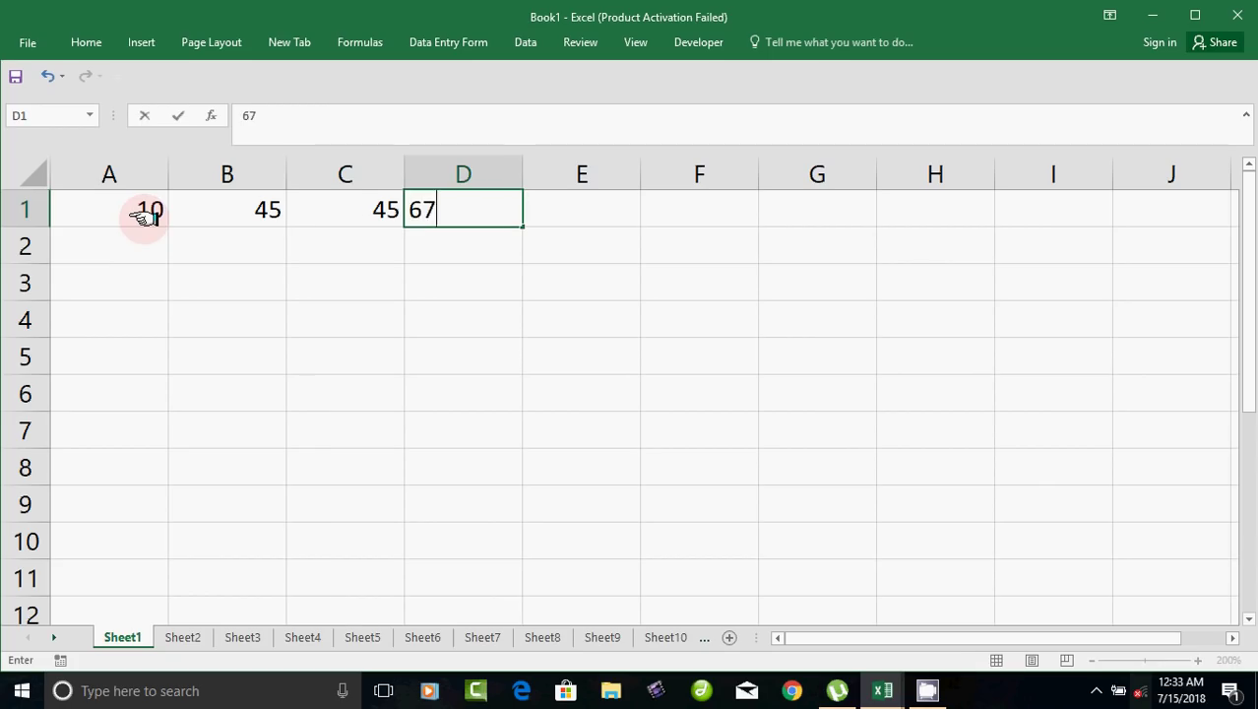
key("Tab")
type("67")
key("Tab")
type("67")
key("Tab")
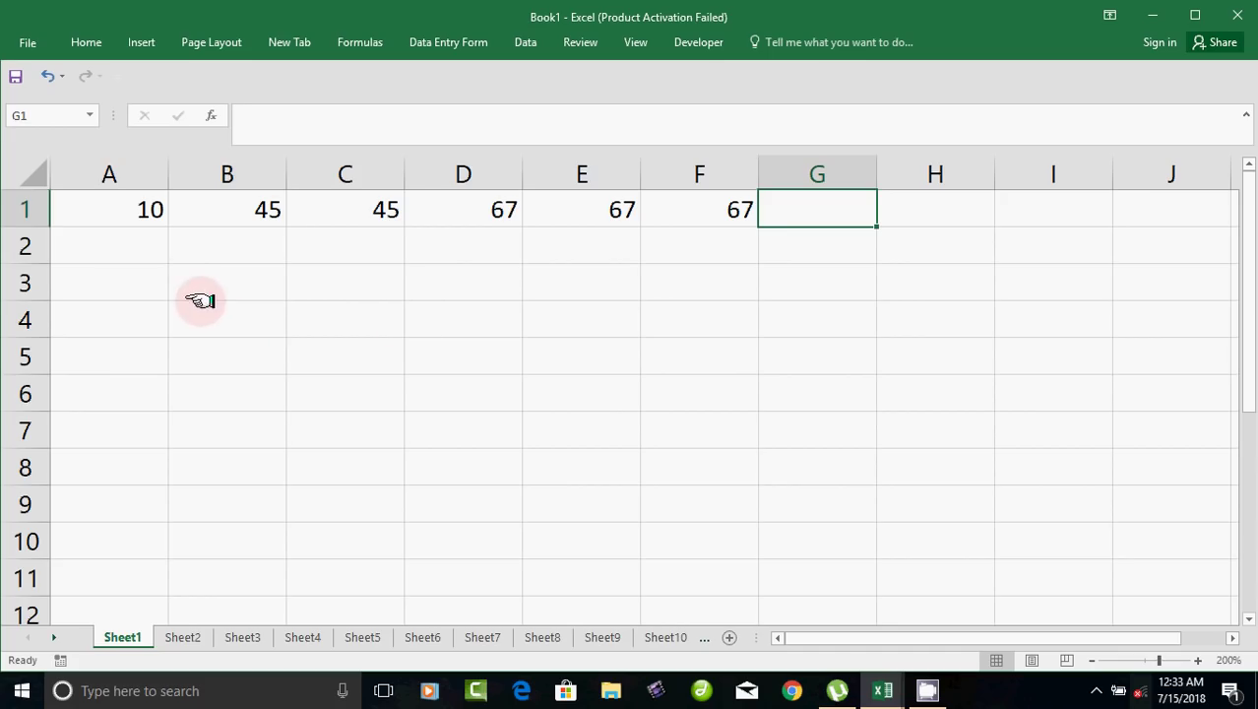
Fill cells A2 through F2 with the values 10, 67, 67, 67, 67 and 45
left_click(146, 260)
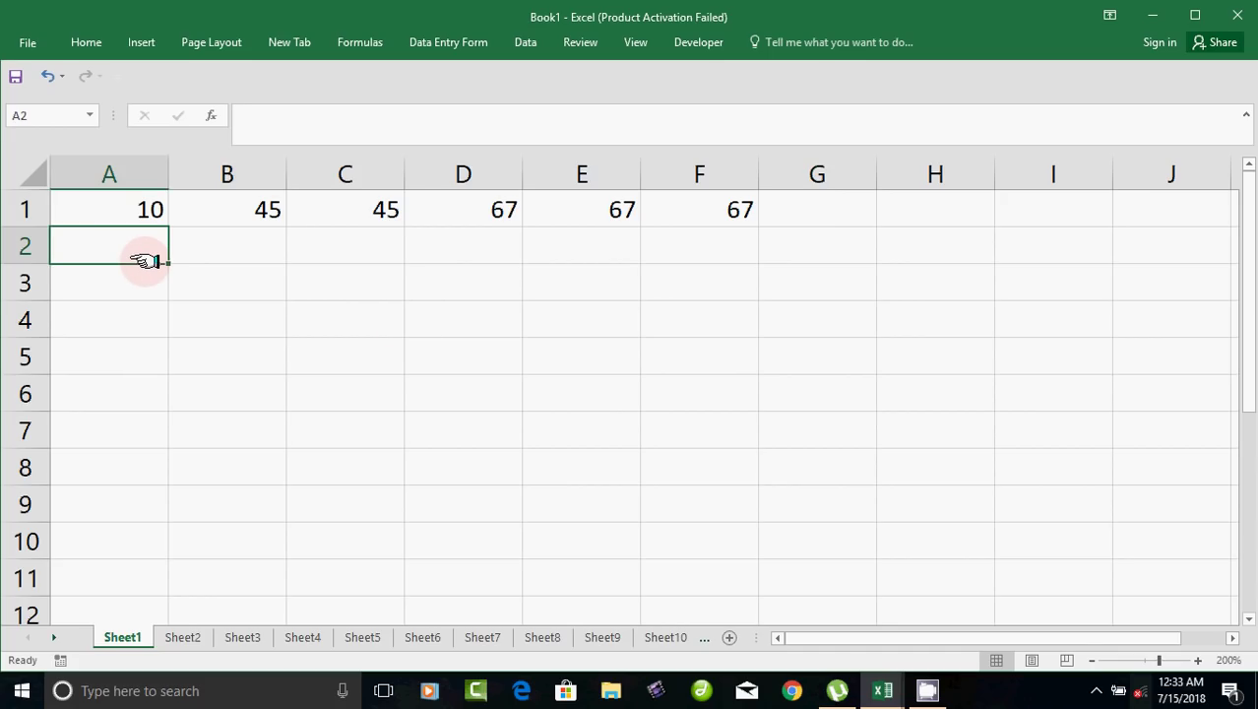
type("10")
key("Tab")
type("6")
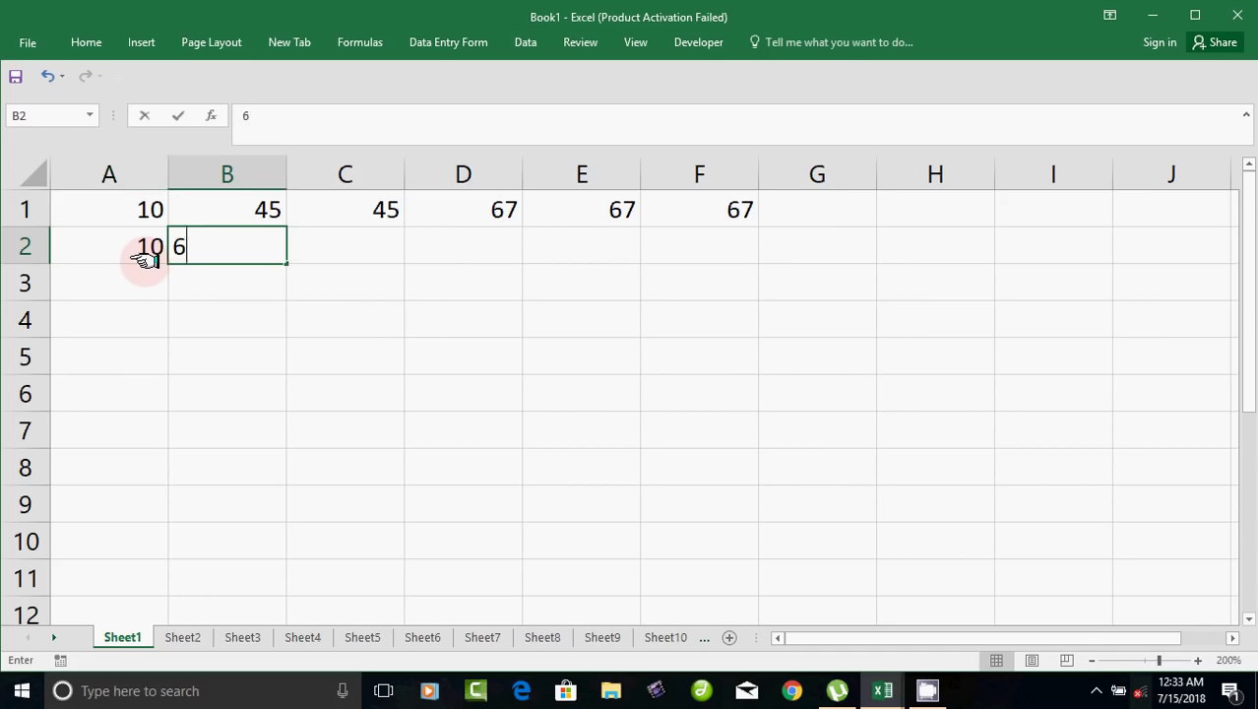
type("7")
key("Tab")
type("67")
key("Tab")
type("67")
key("Tab")
type("67")
key("Tab")
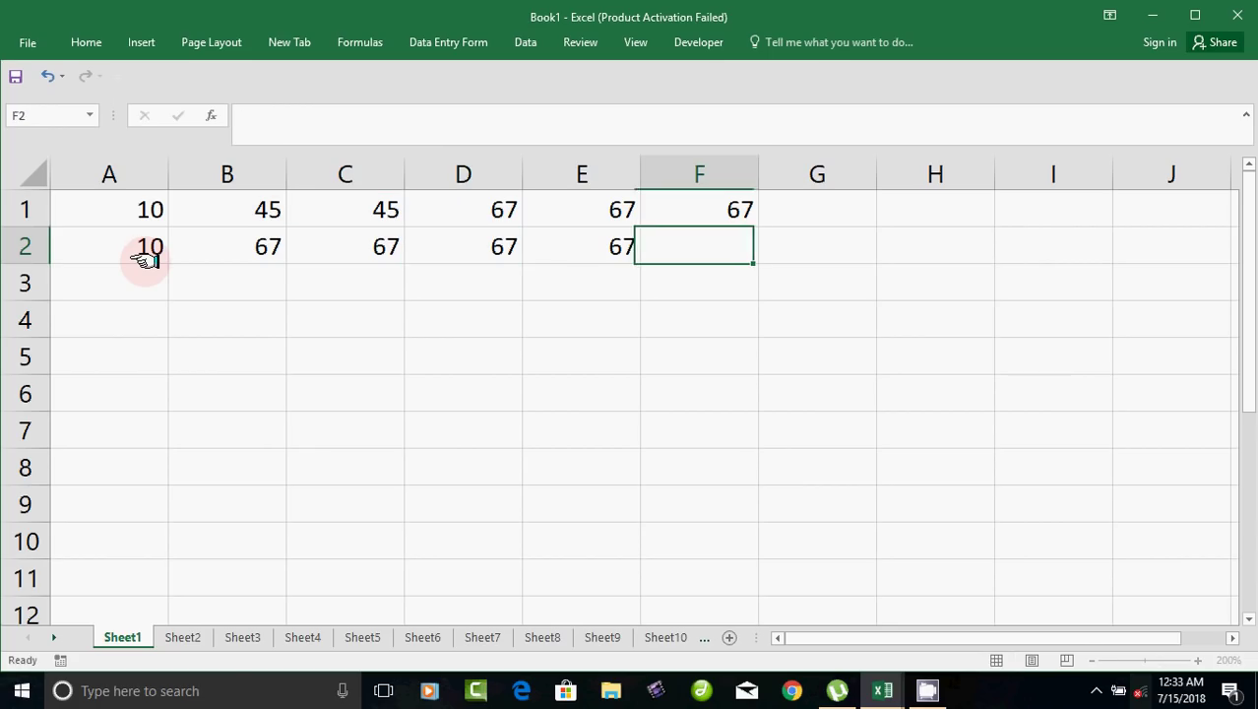
type("45")
key("Tab")
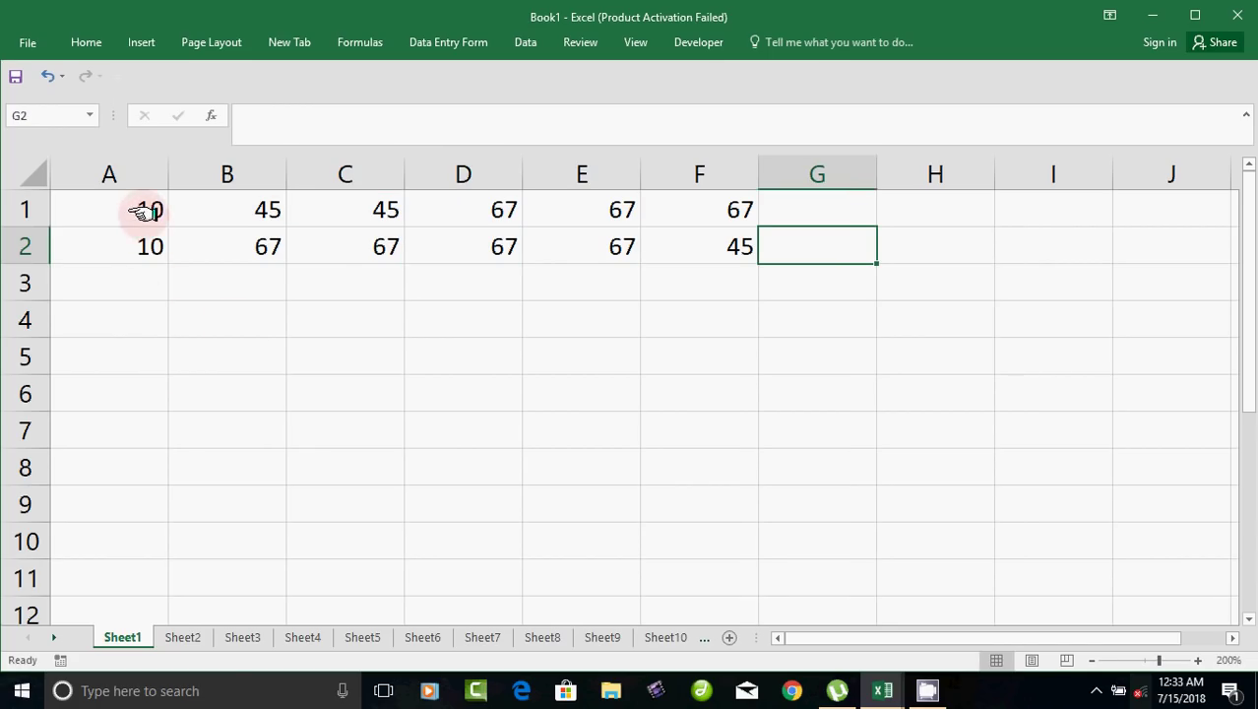
Enter the formula =sum(A1:F1) in cell G1 to add the first row's numbers
left_click_drag(145, 211, 710, 202)
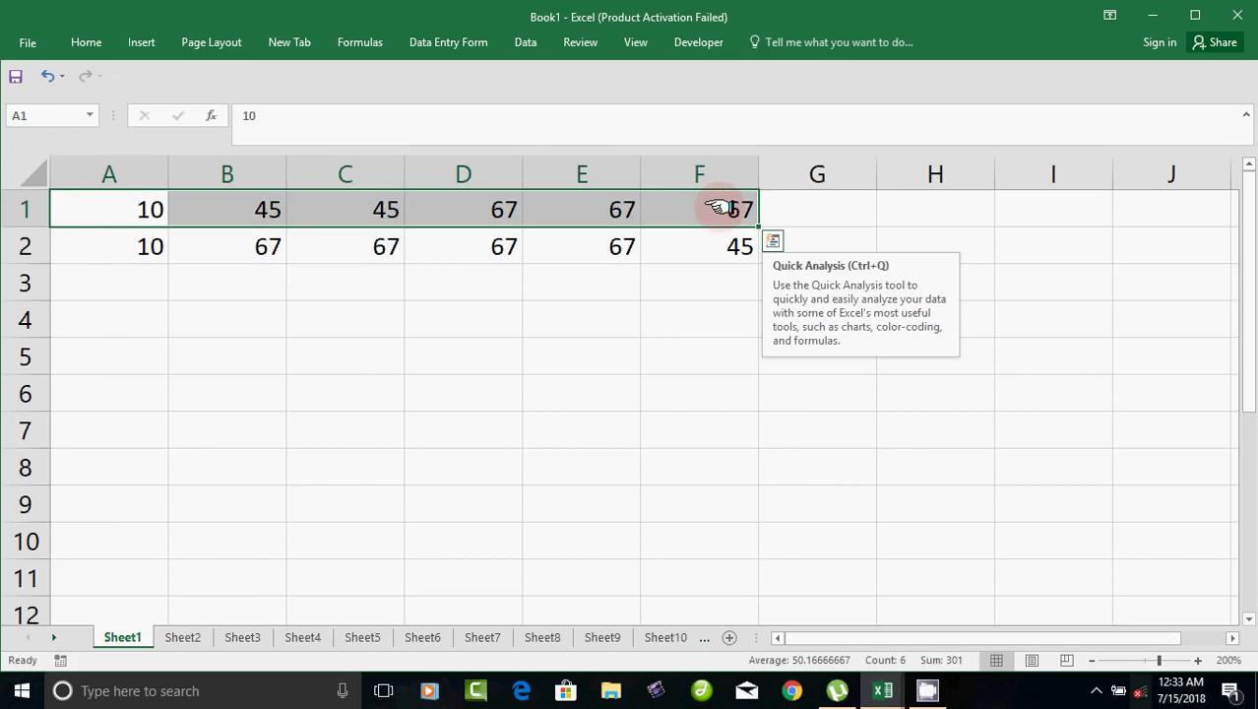
left_click(719, 207)
left_click(816, 213)
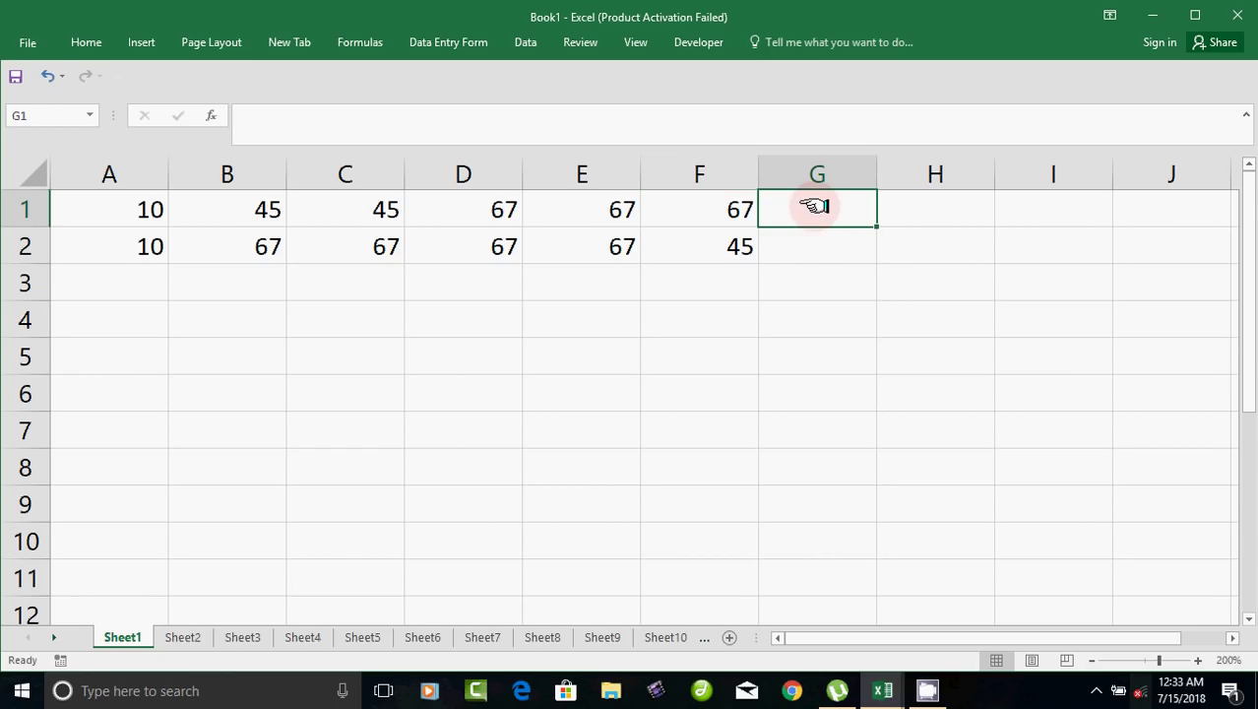
type("=")
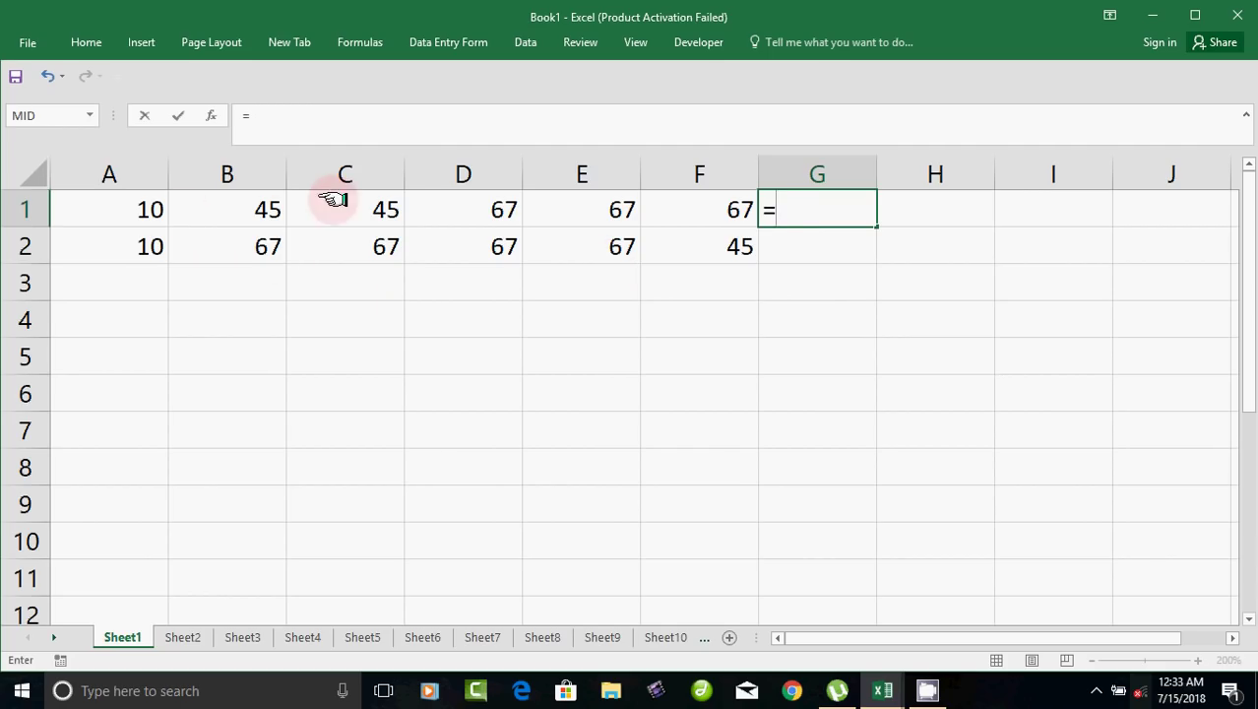
type("sum")
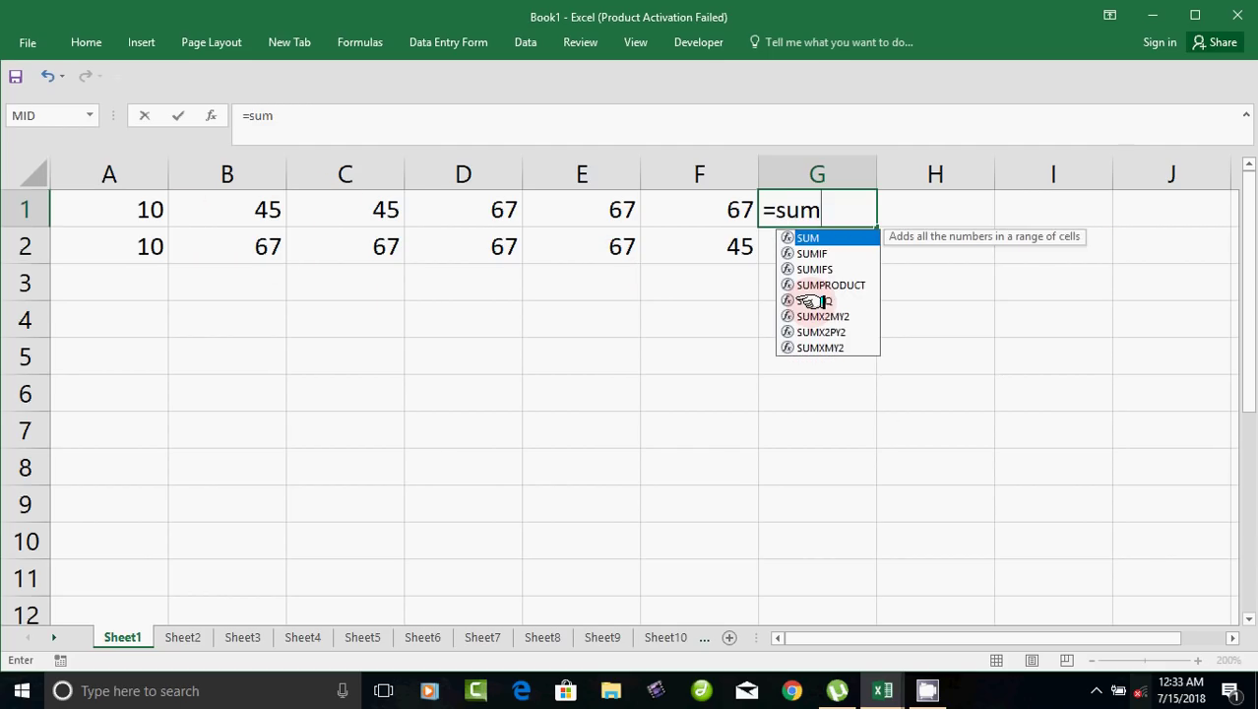
type("(")
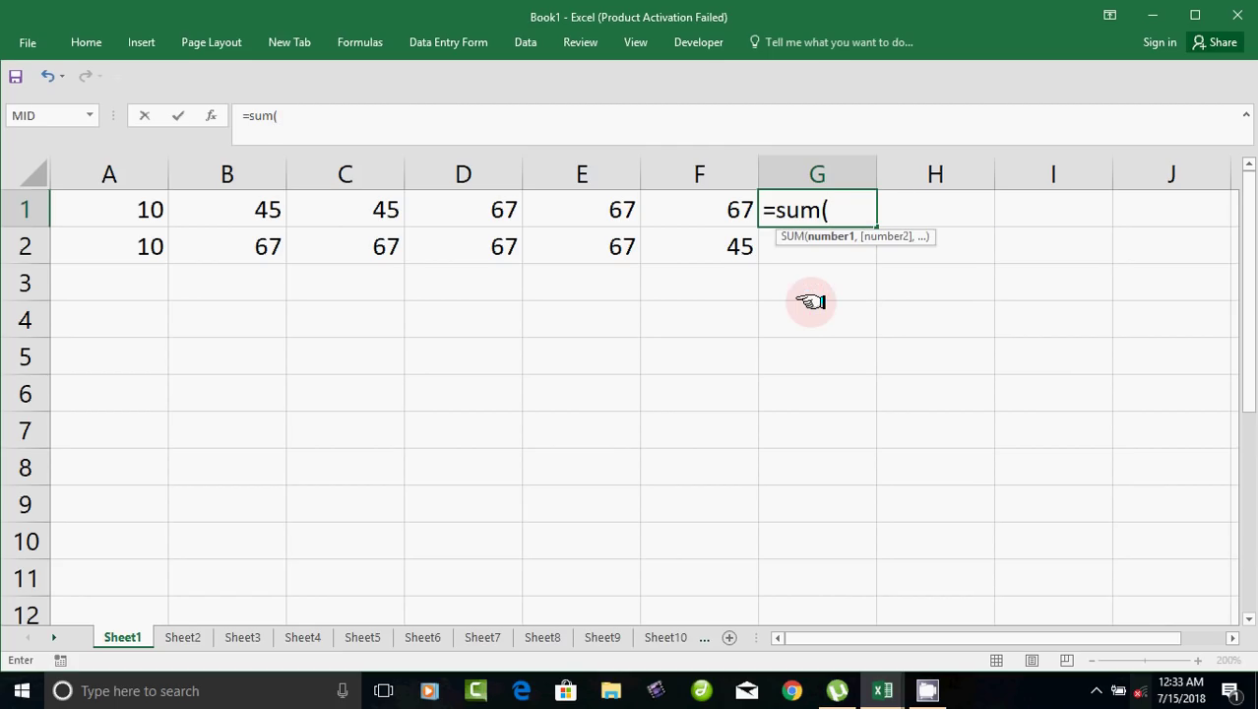
left_click(147, 209)
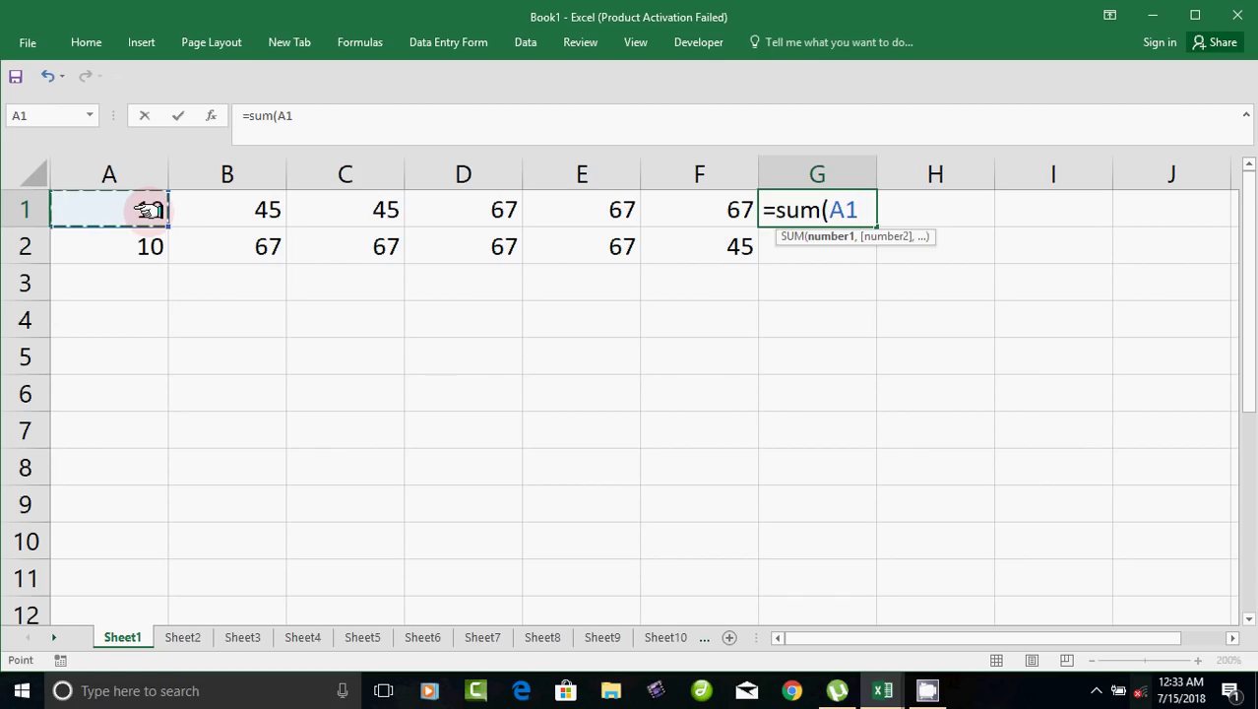
key("F8")
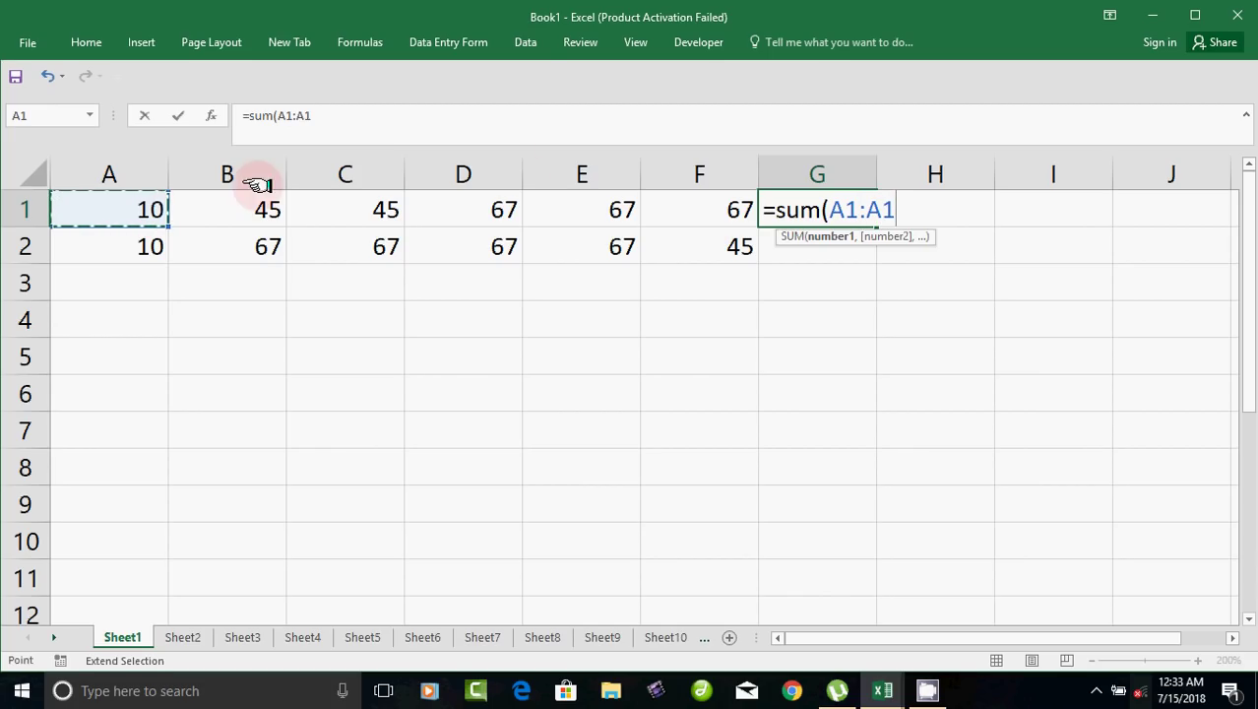
left_click(722, 201)
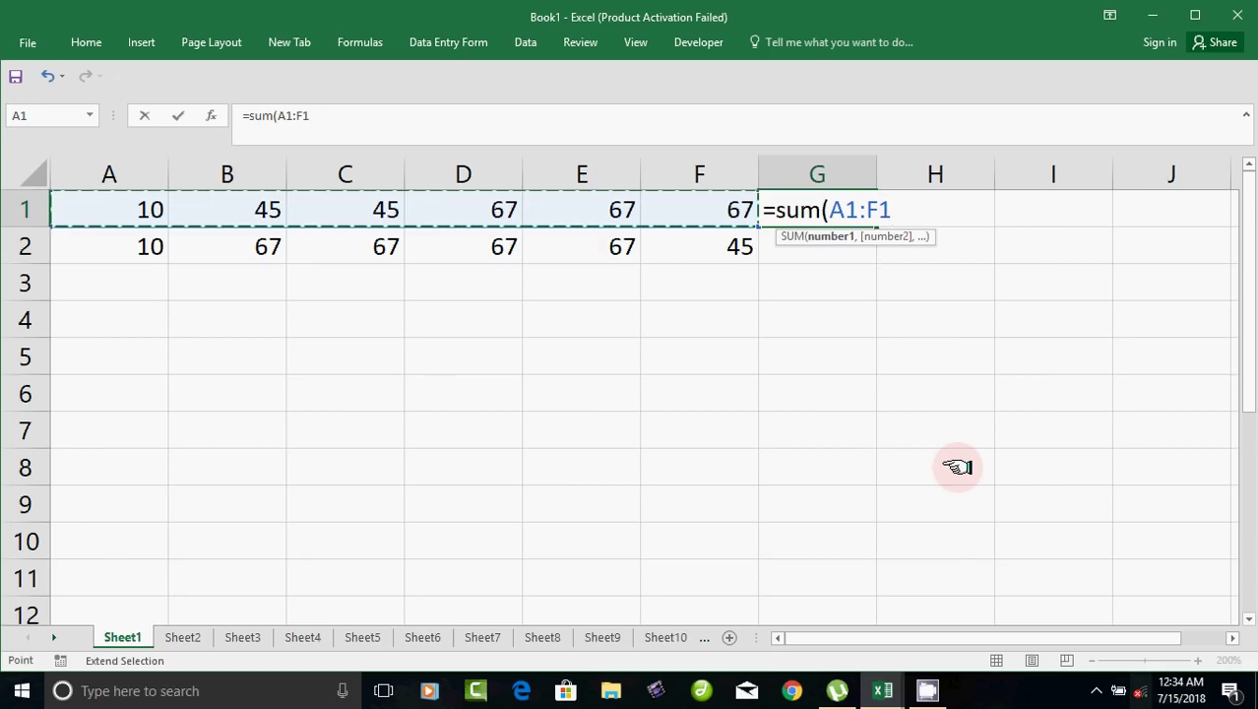
type(")")
key("ctrl+Return")
key("Return")
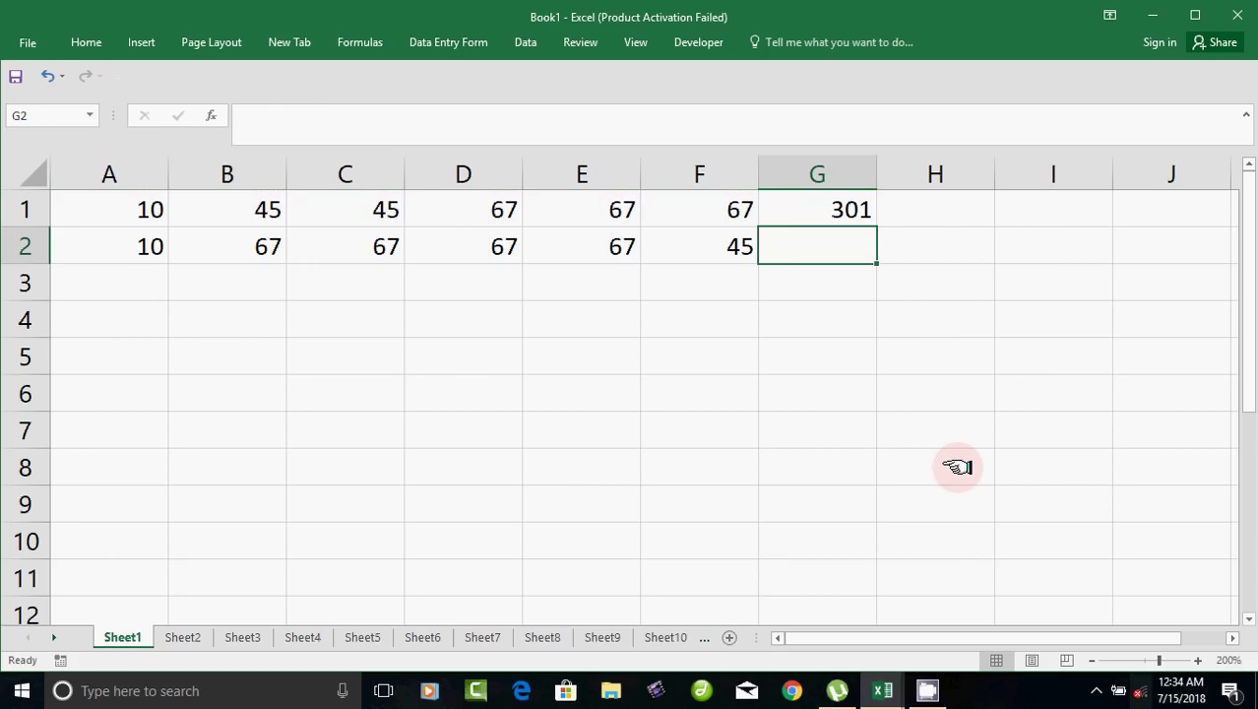
Clear the SUM formula from cell G1
left_click(852, 209)
key("BackSpace")
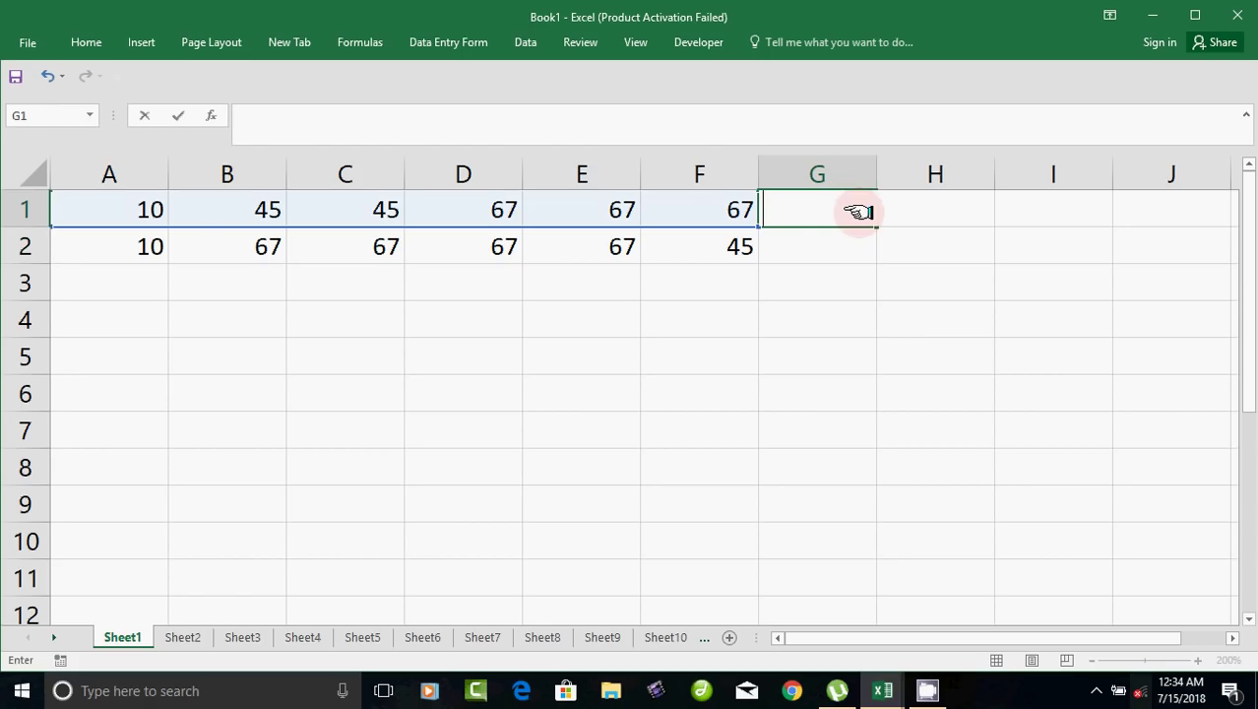
left_click(87, 44)
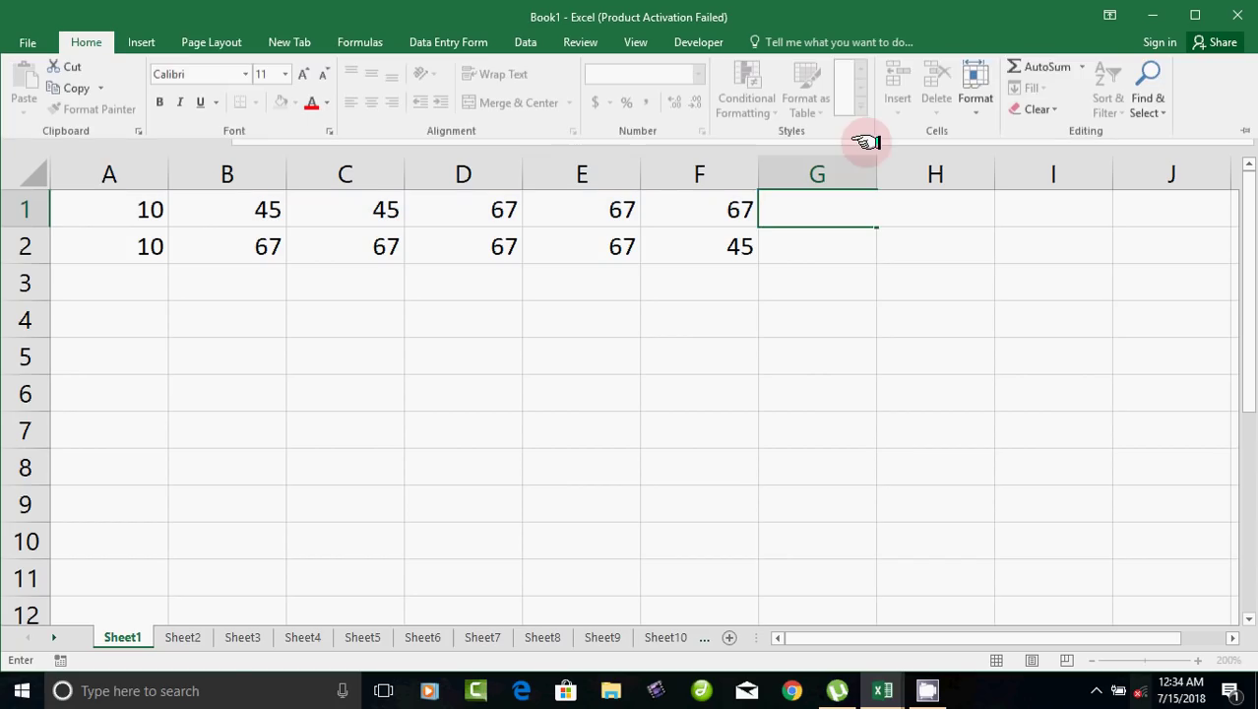
left_click(1060, 73)
left_click(839, 394)
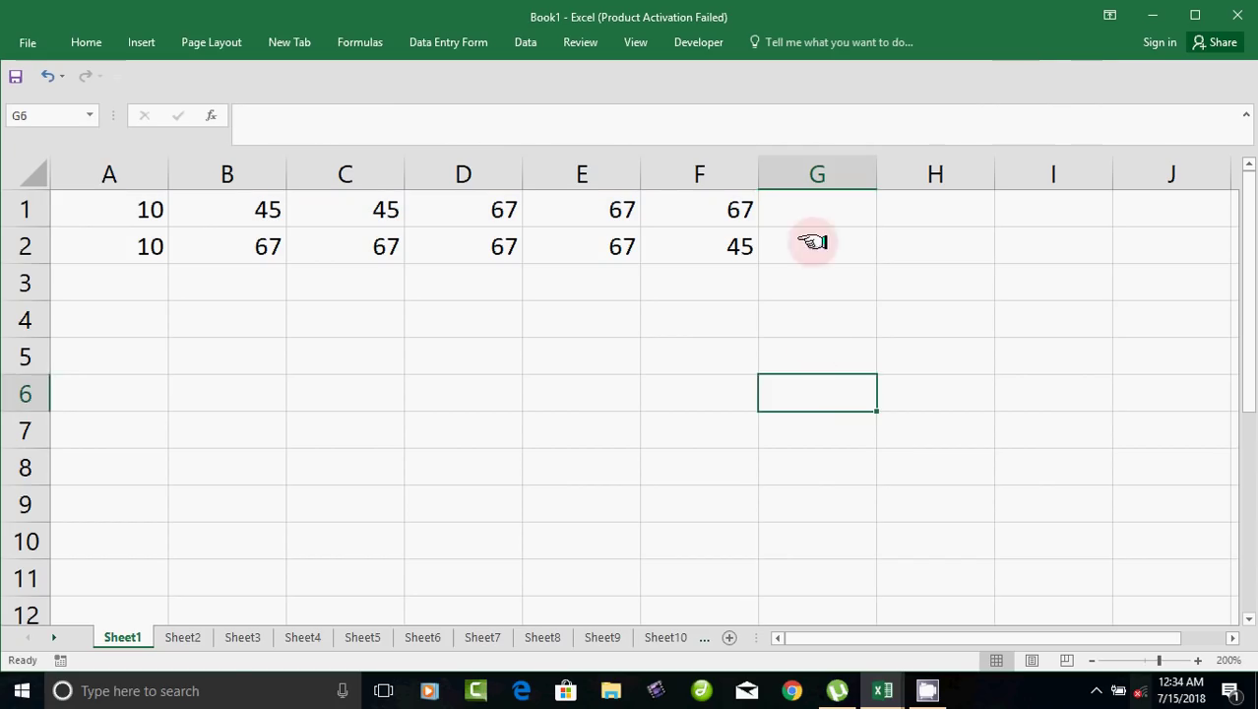
Total the range A1:F1 in cell G1 with AutoSum
left_click(807, 207)
left_click(838, 430)
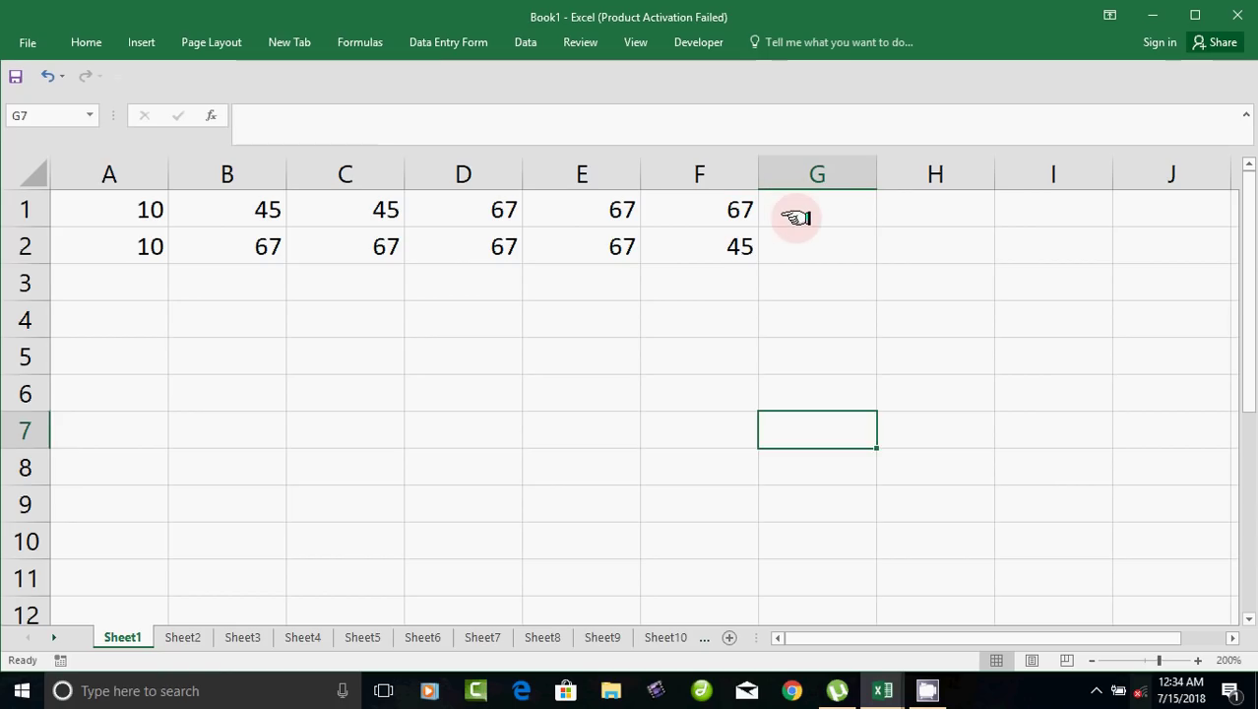
left_click(797, 213)
left_click(86, 42)
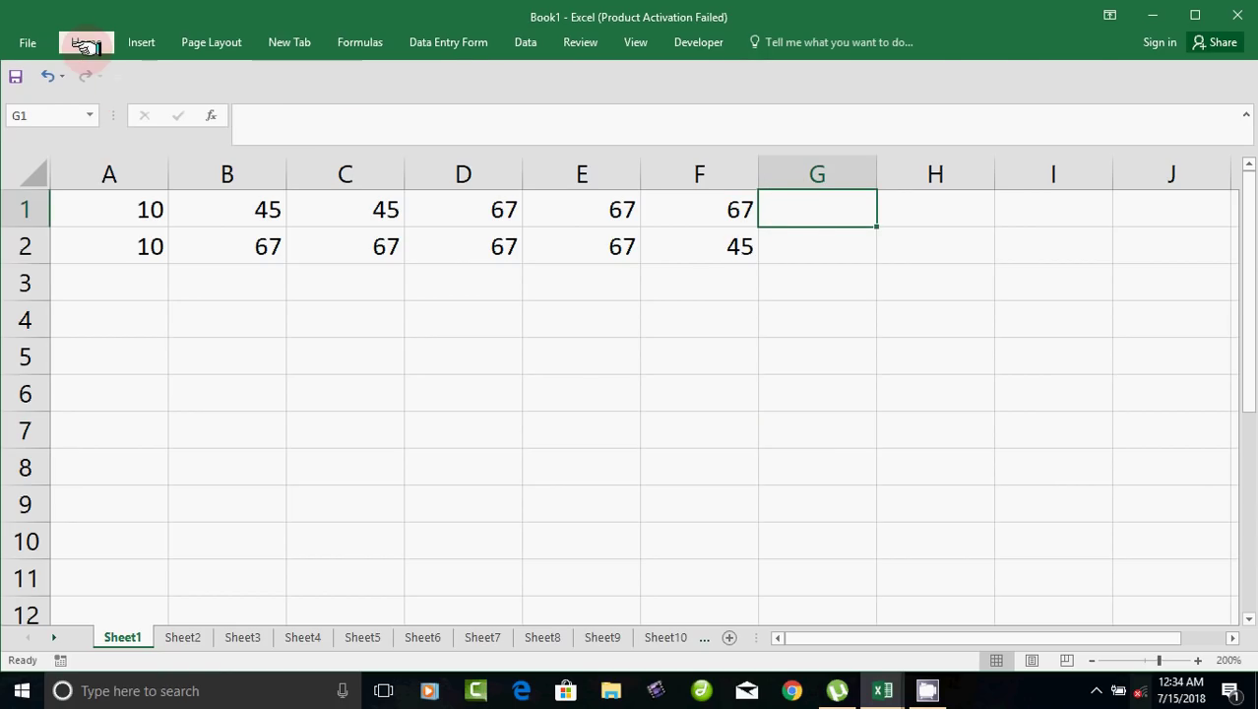
left_click(1041, 66)
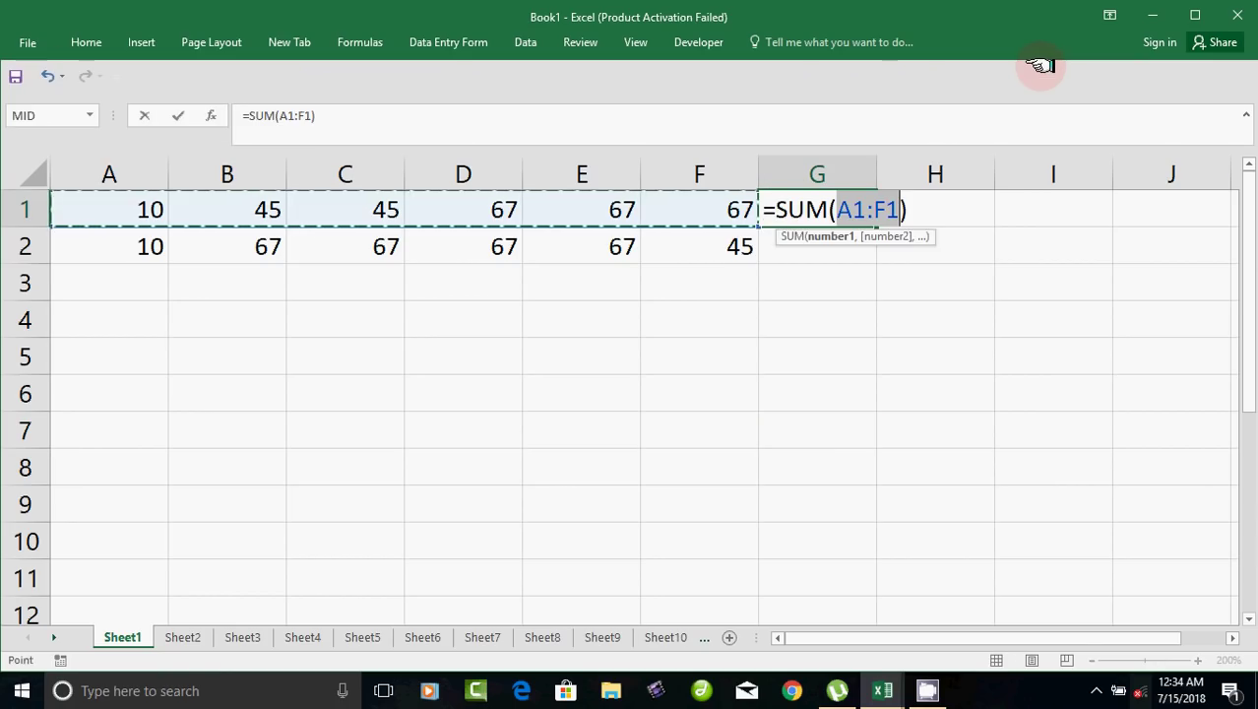
key("Return")
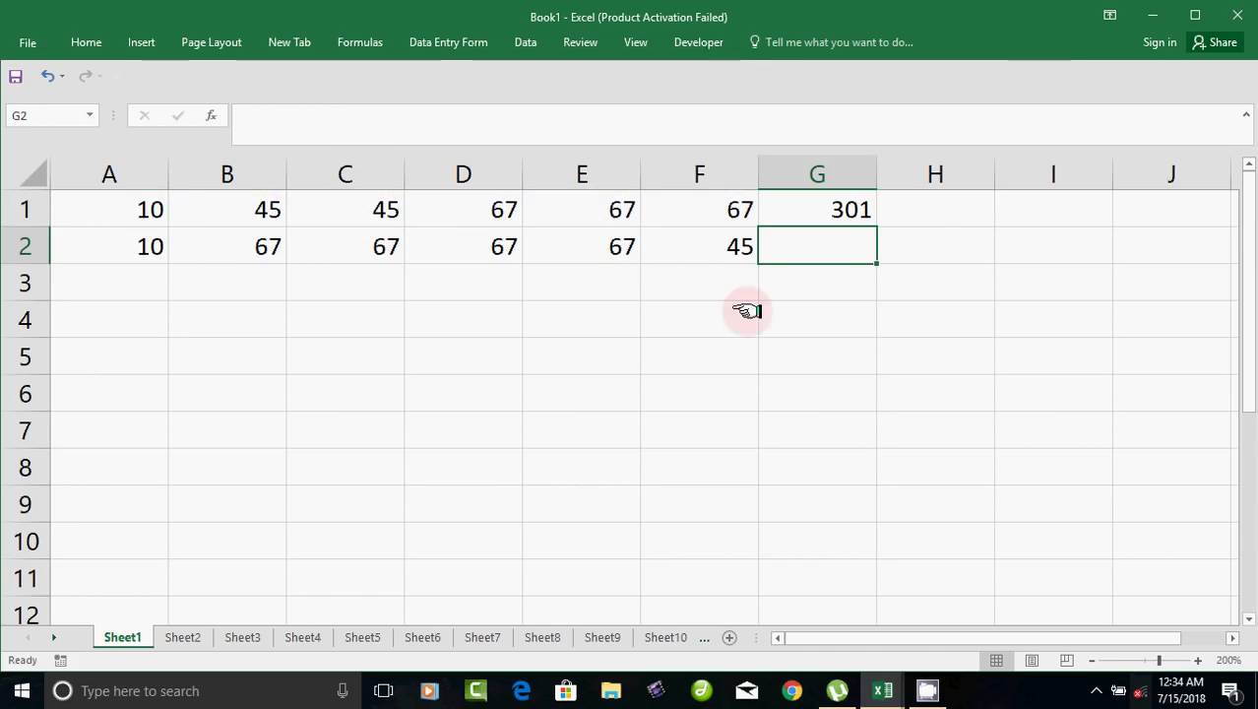
Label the two rows by entering "add" in cell H1 and "mul" in cell H2
left_click_drag(163, 246, 665, 244)
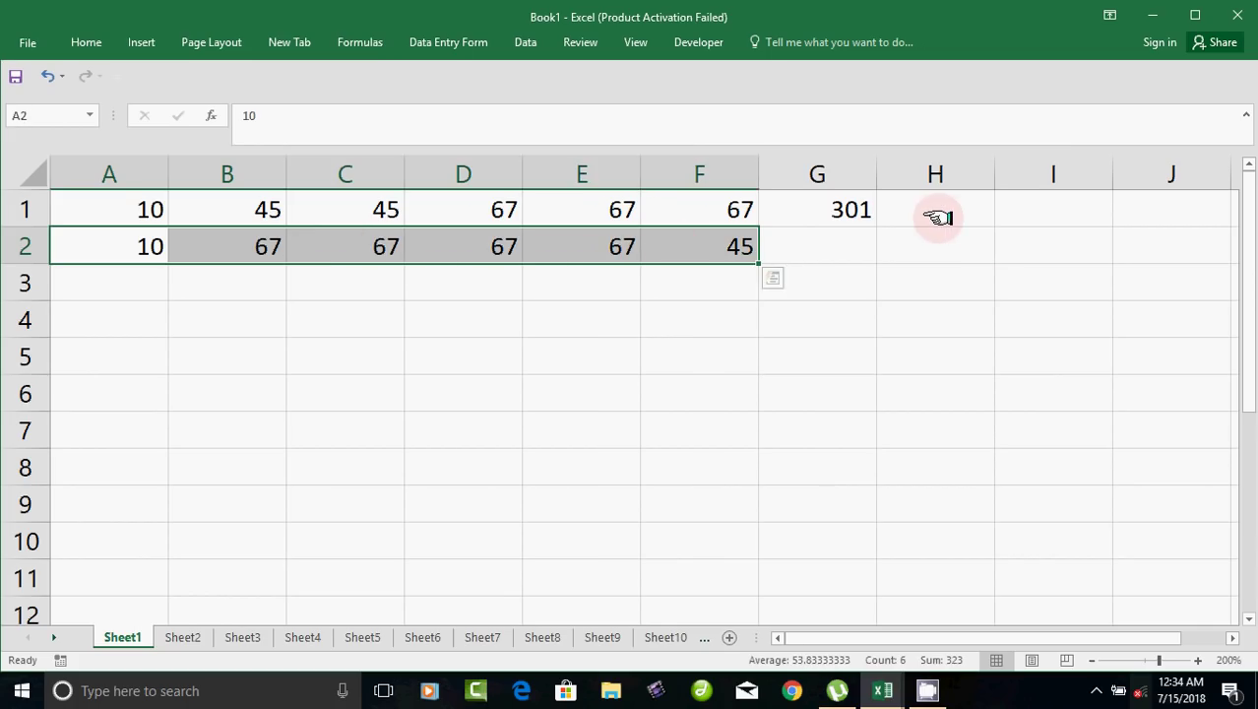
left_click(935, 217)
type("add")
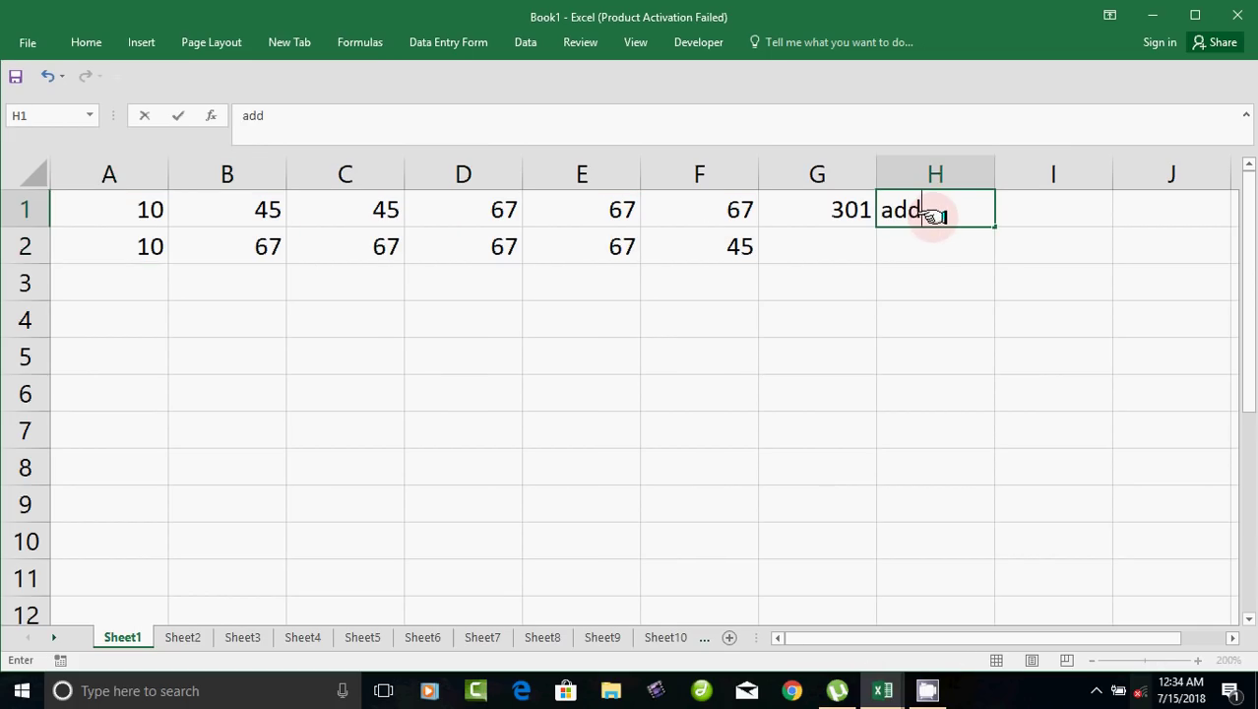
key("Return")
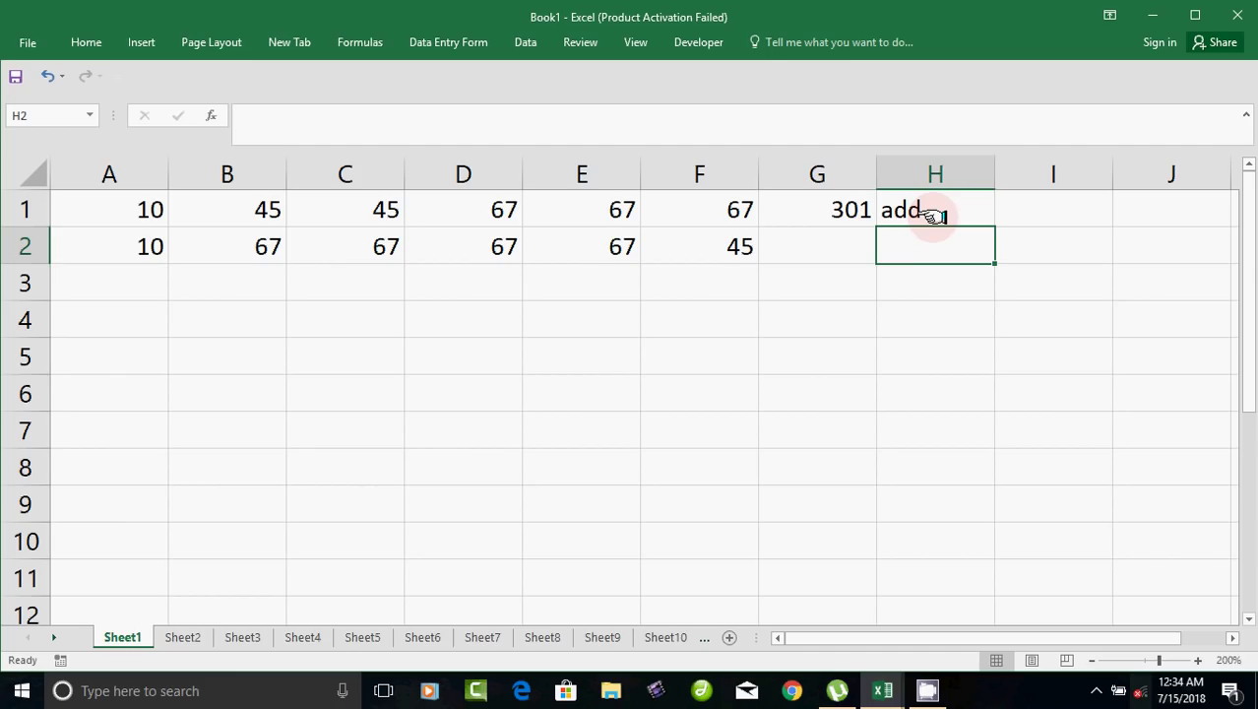
type("mul")
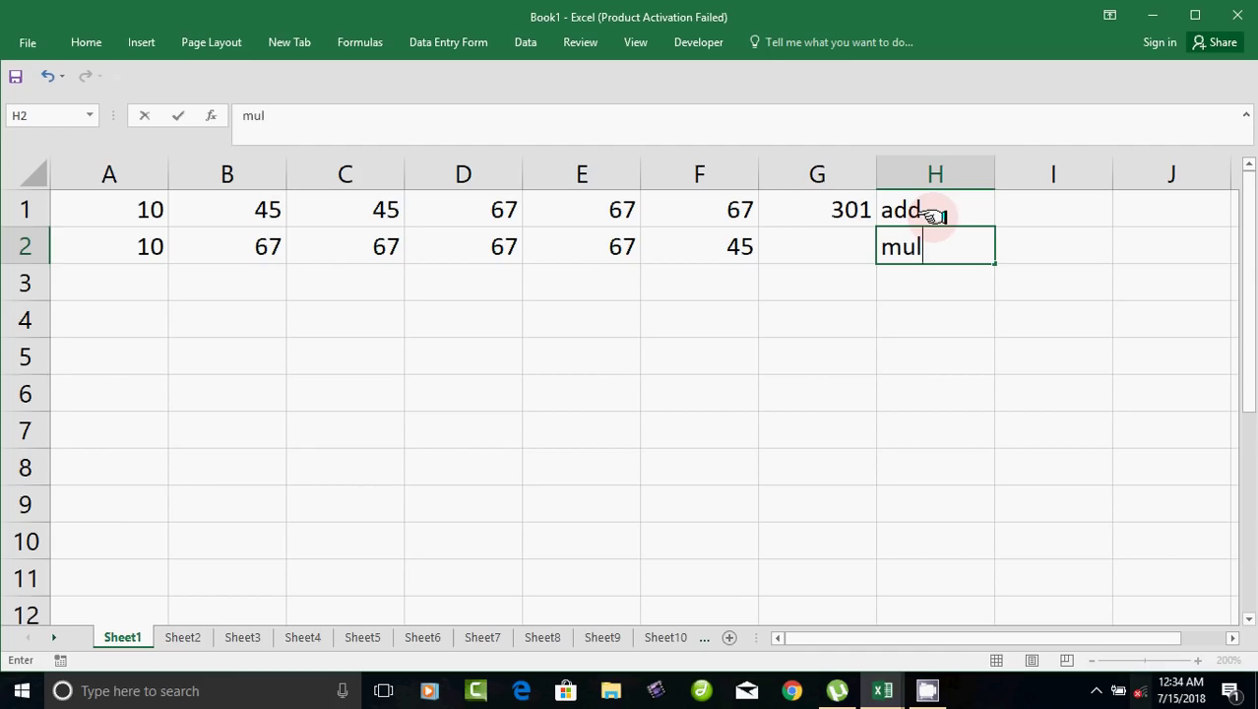
key("Return")
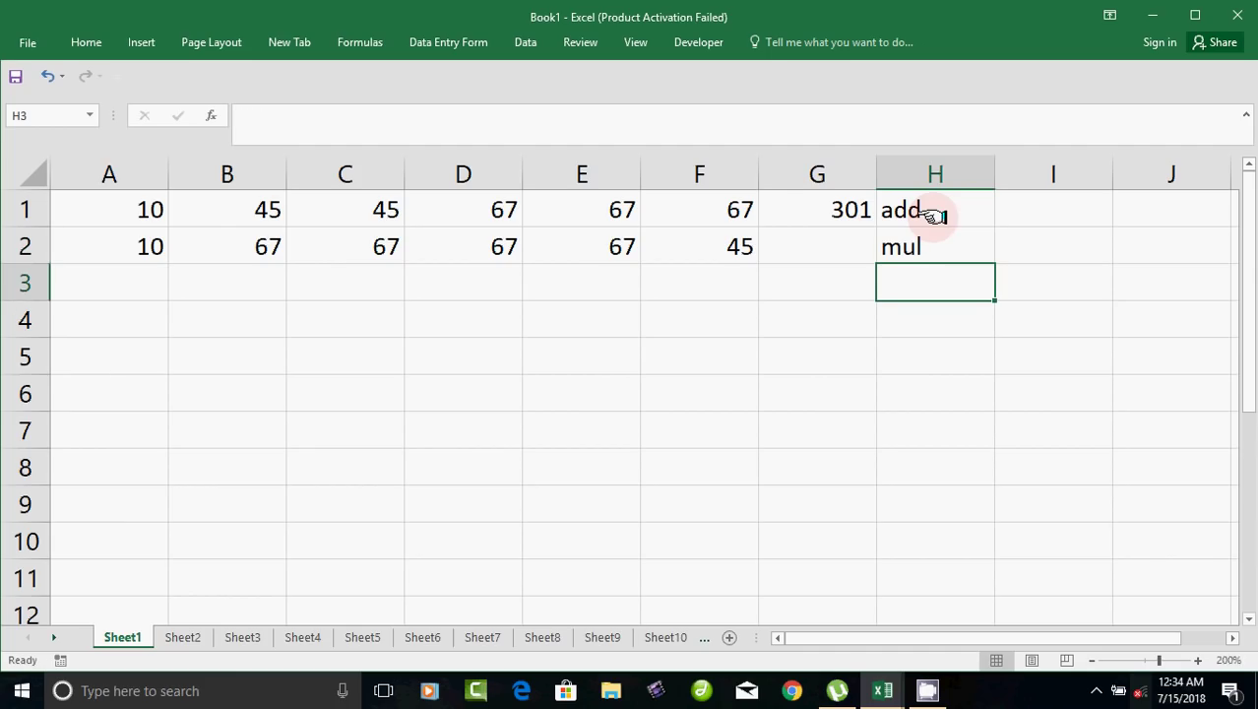
Enter the formula =product(A2:F2) in cell G2 to multiply the second row's numbers
left_click(844, 246)
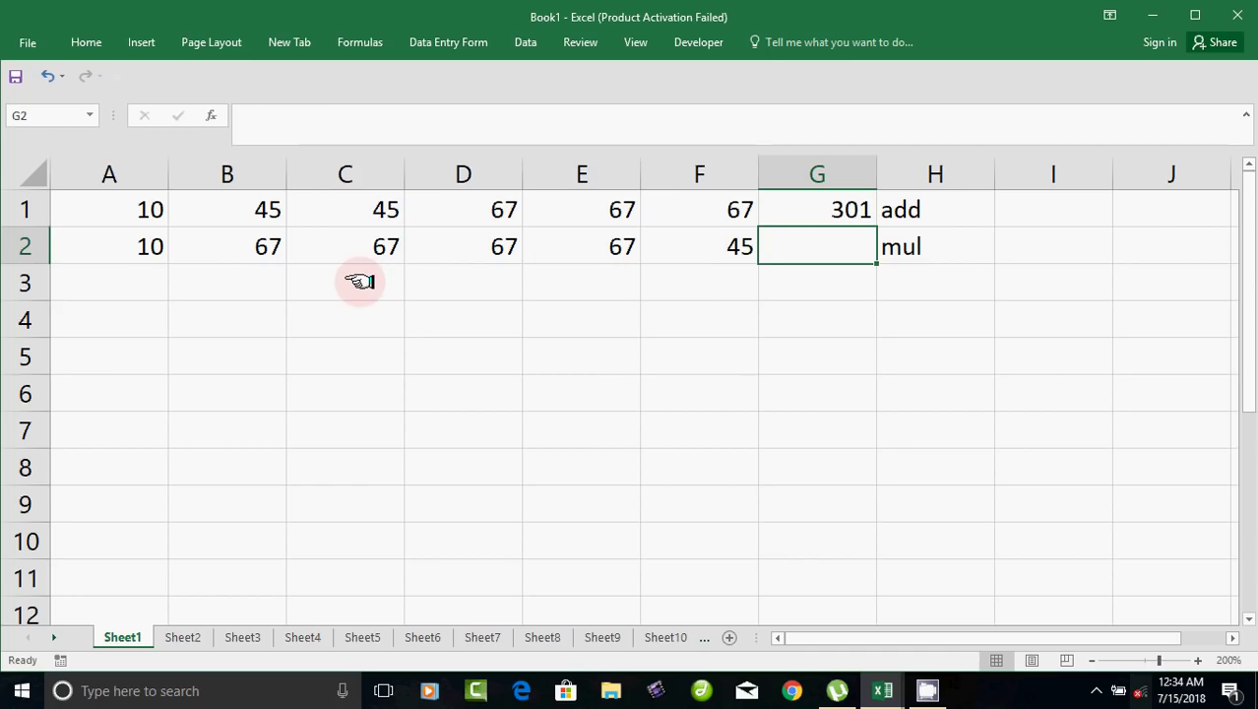
type("=")
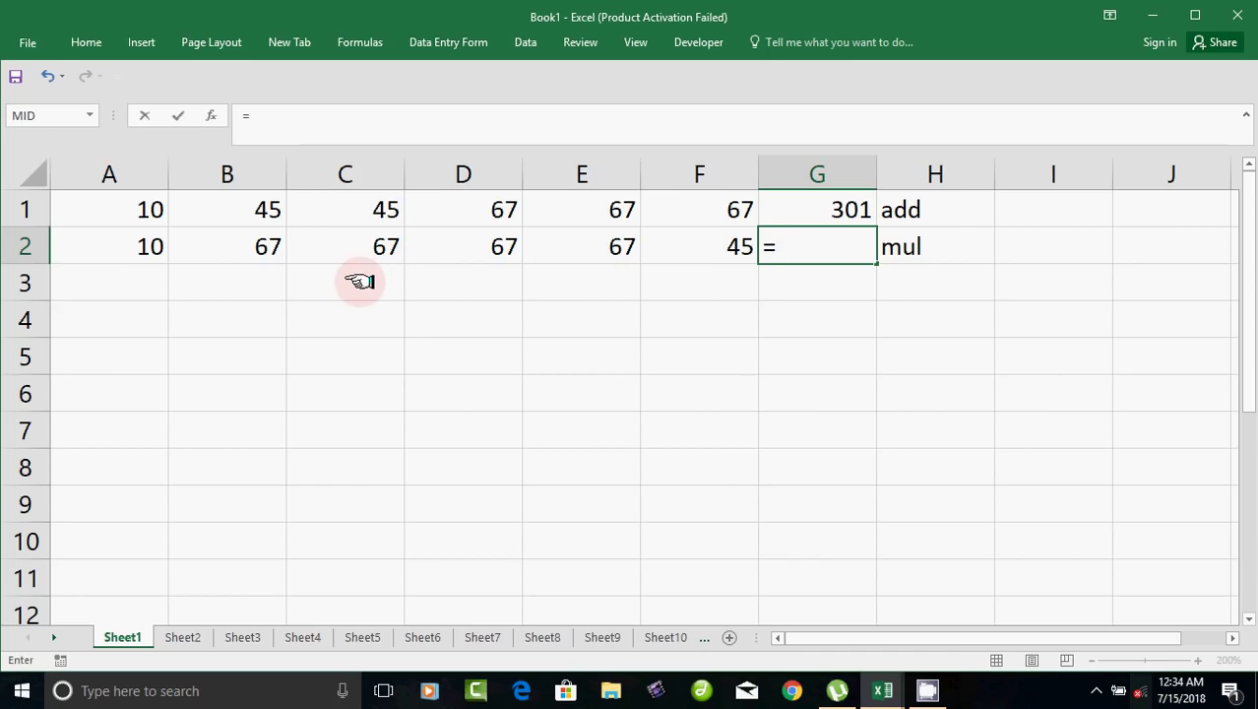
type("pro")
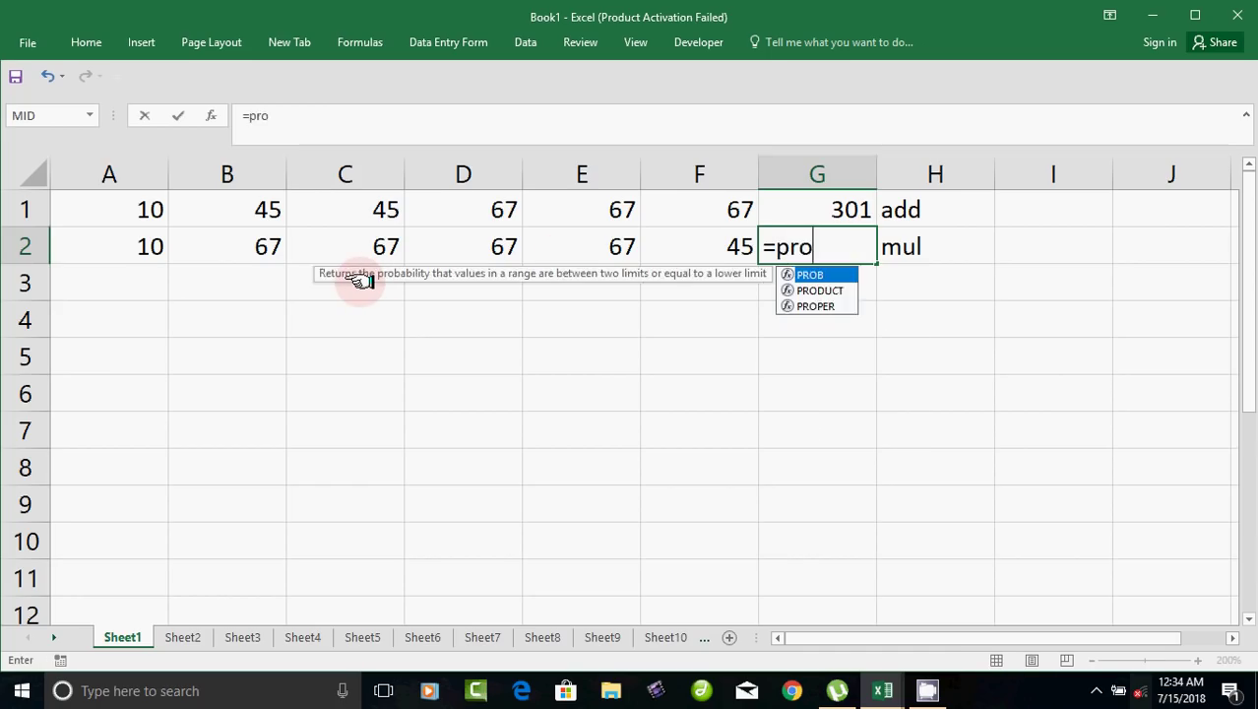
type("duct")
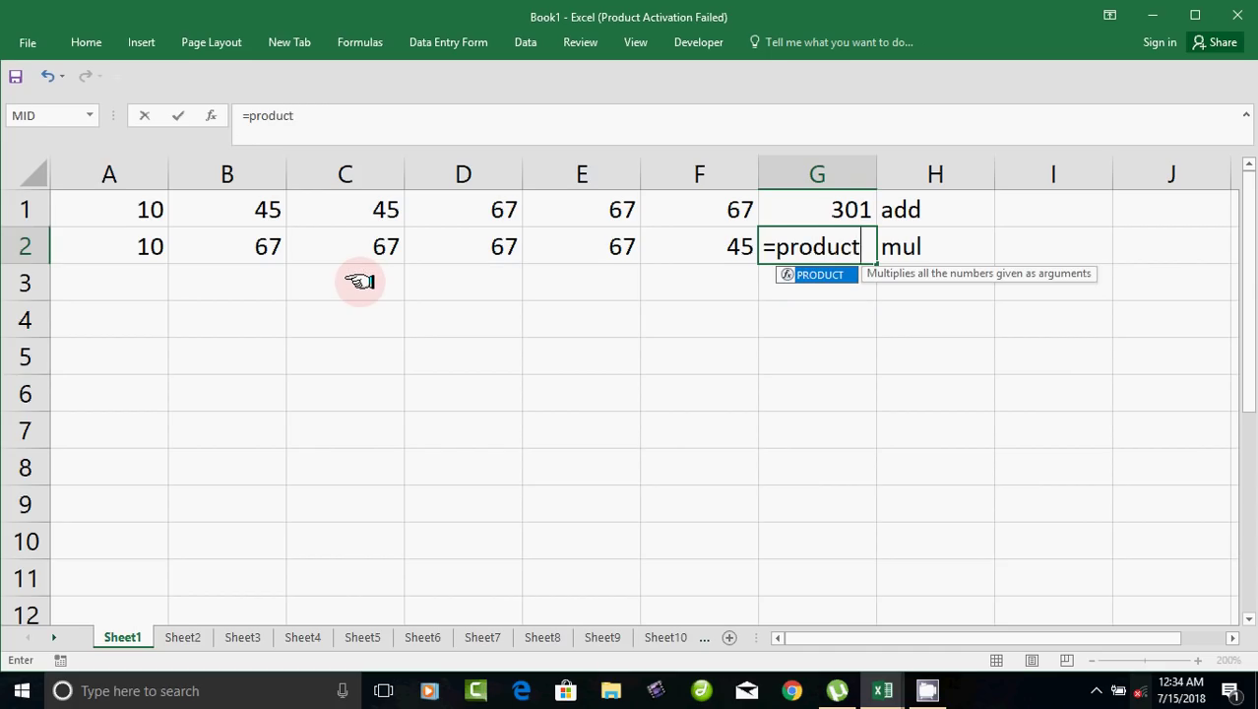
type("(")
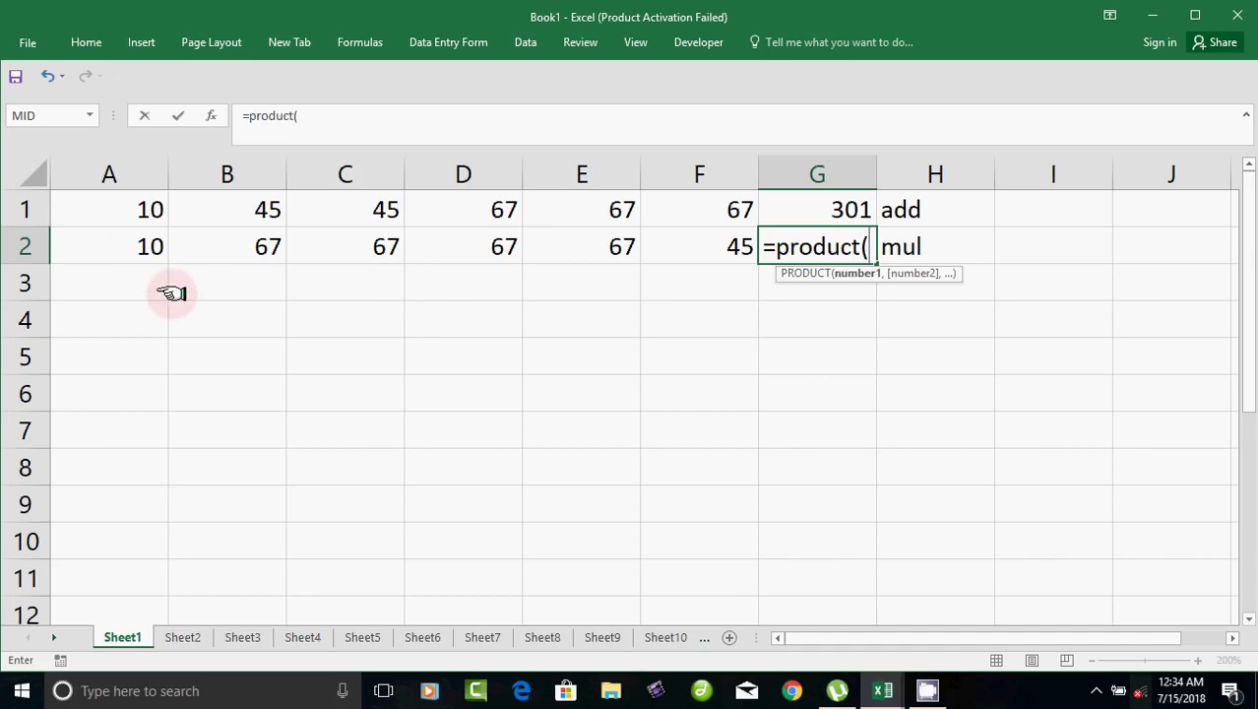
left_click(133, 241)
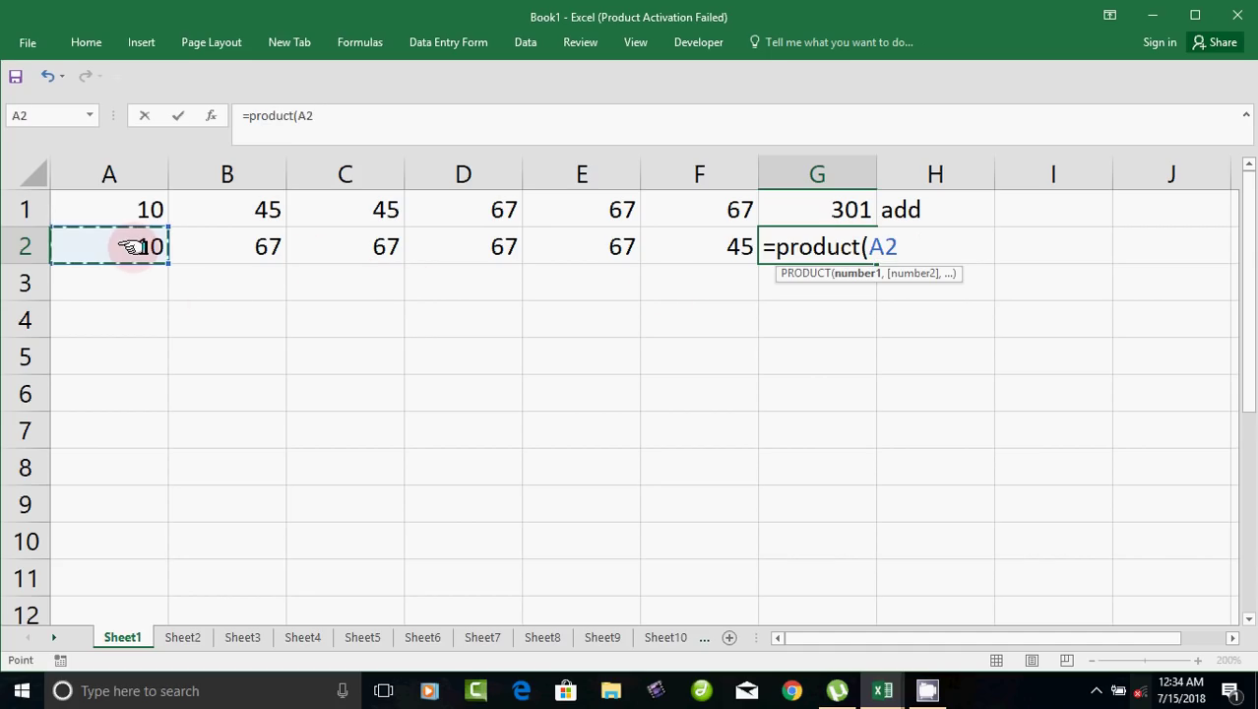
key("F8")
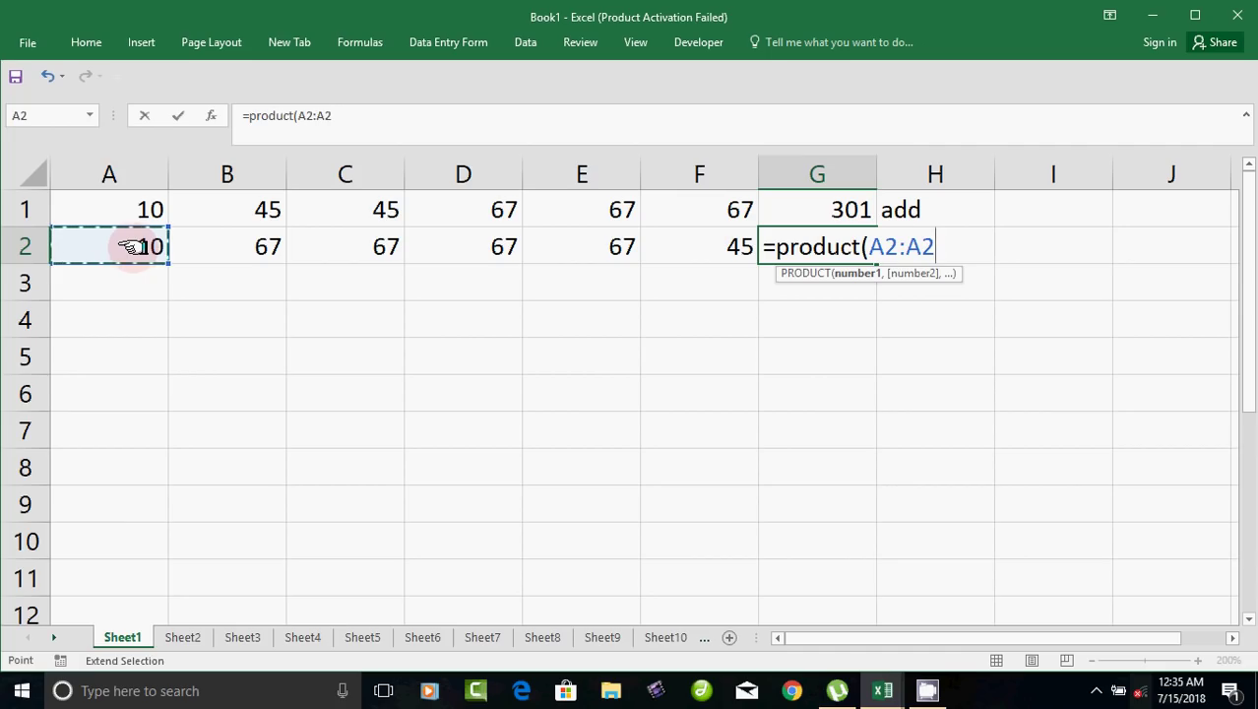
left_click(730, 254)
key("Return")
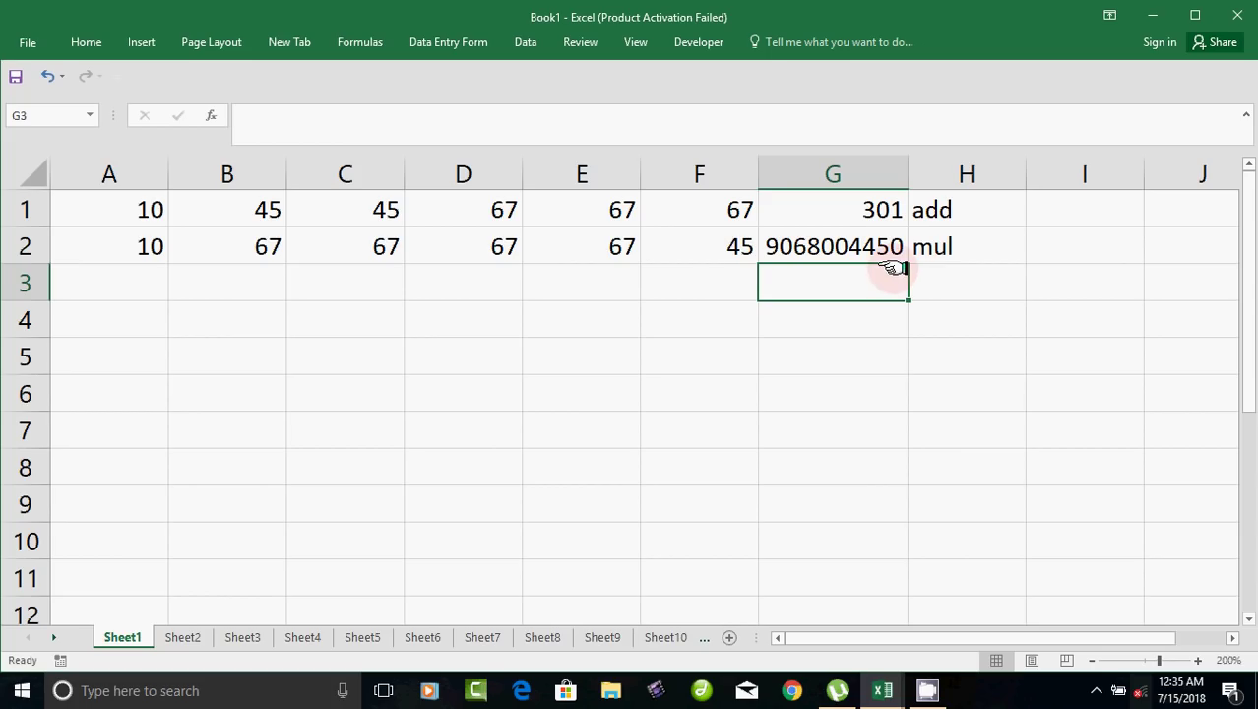
Clear cell G2 and re-enter the formula =product(A2:F2) in it
left_click(844, 243)
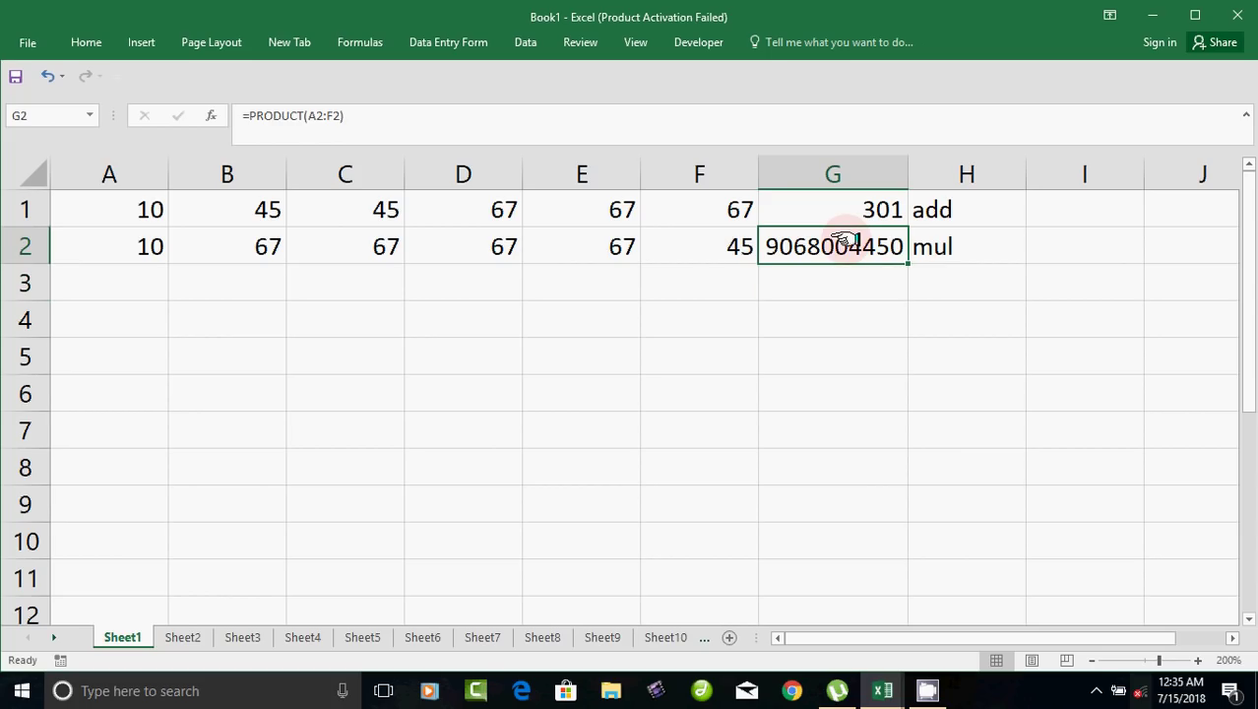
key("Delete")
type("=")
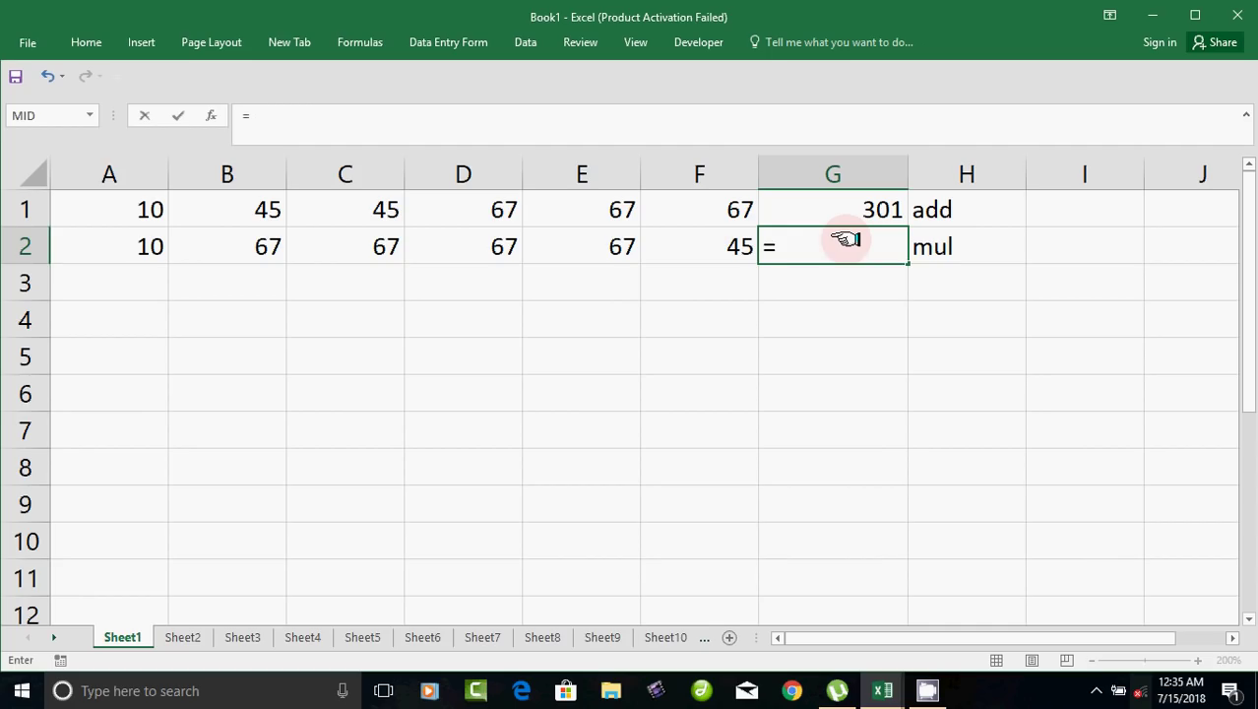
type("produ")
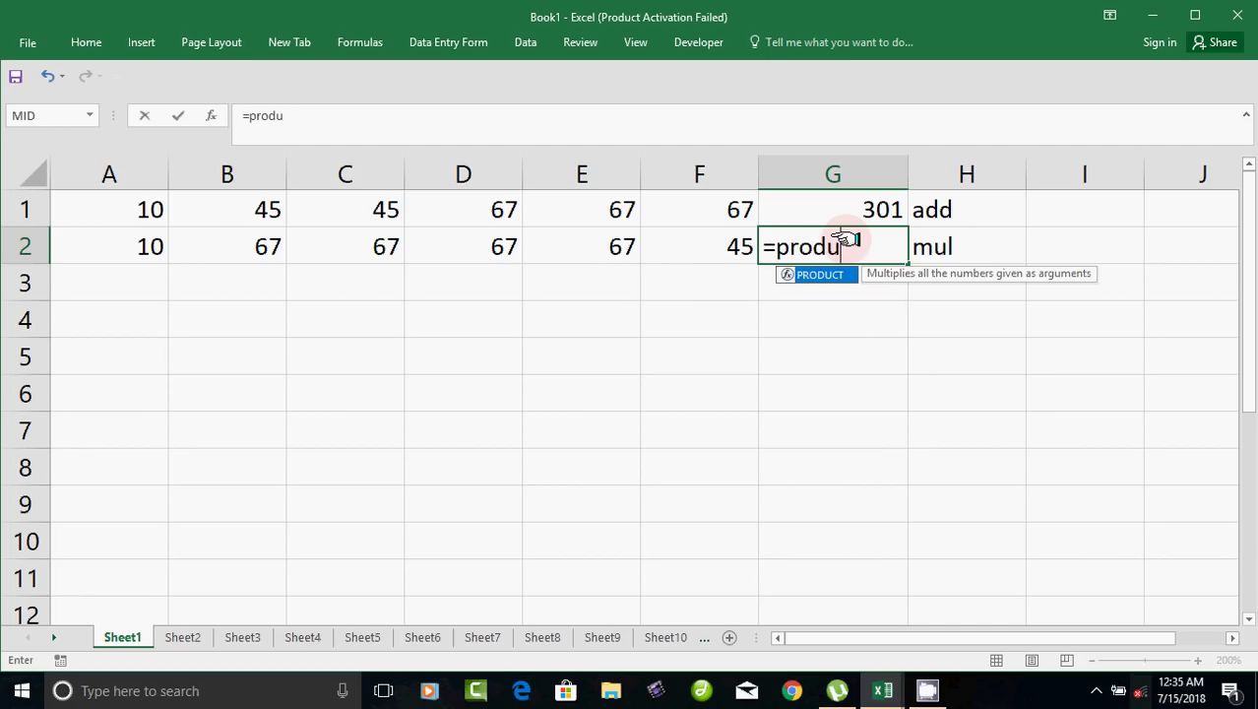
type("ct(")
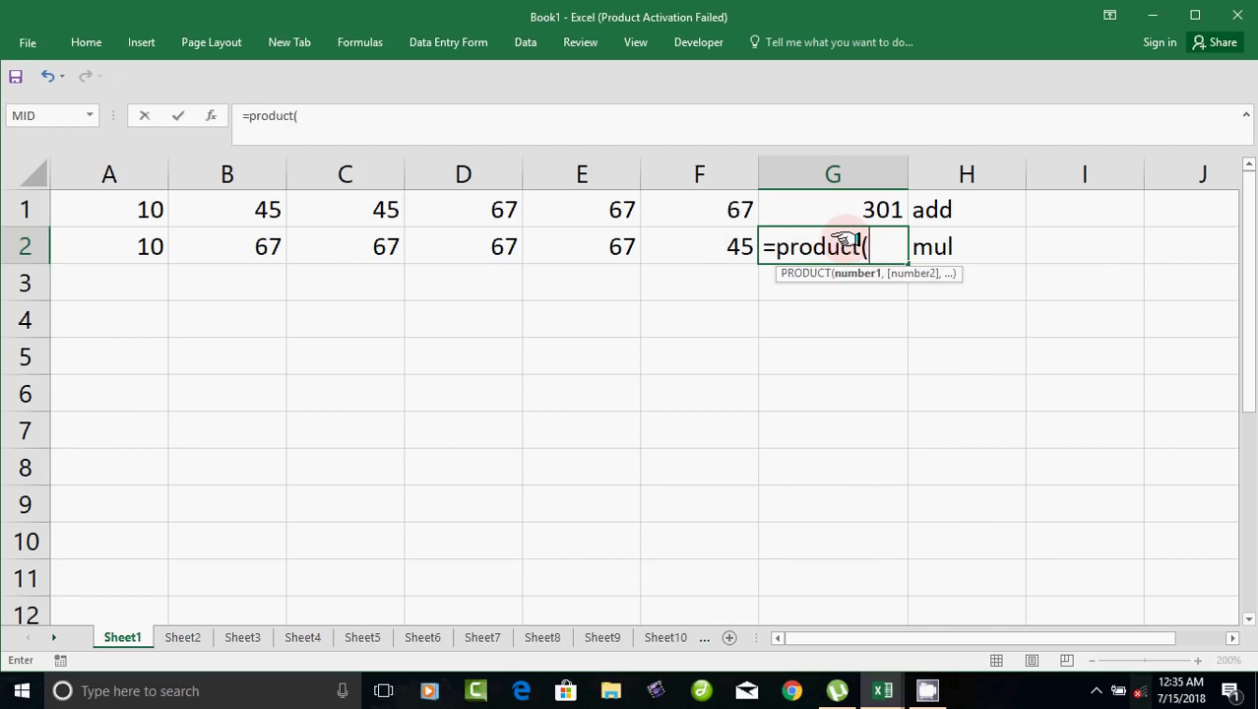
left_click(79, 237)
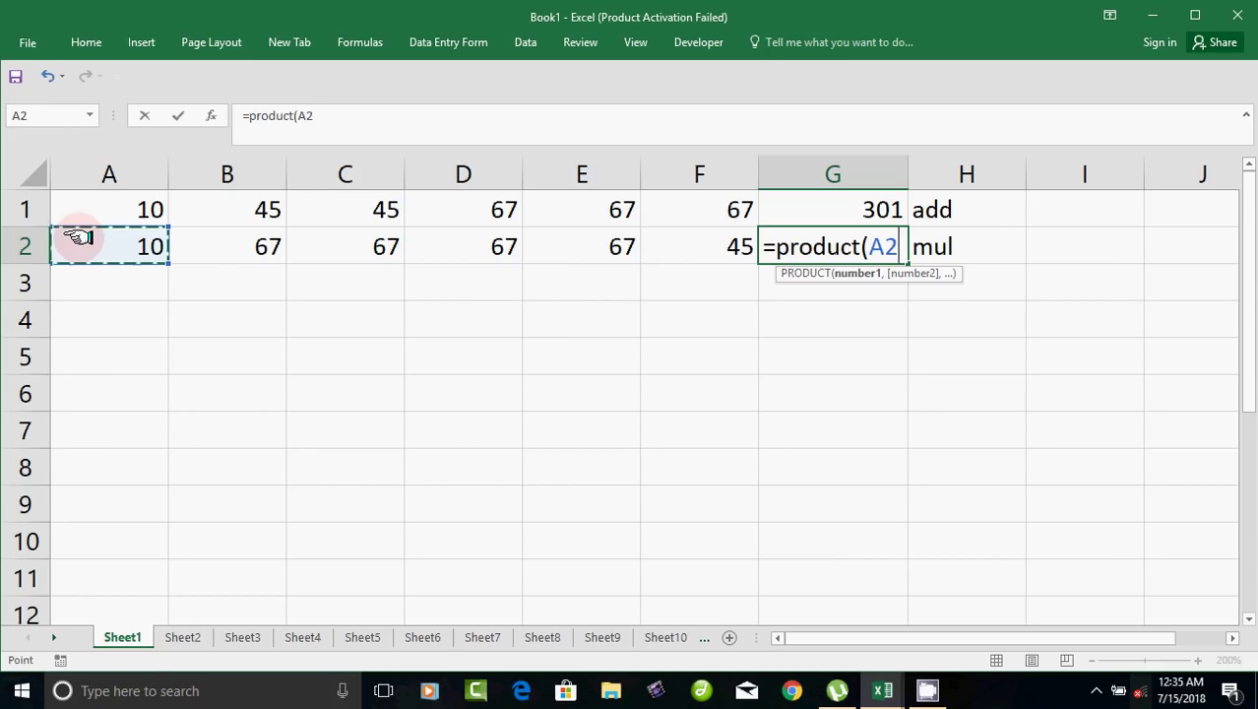
key("F8")
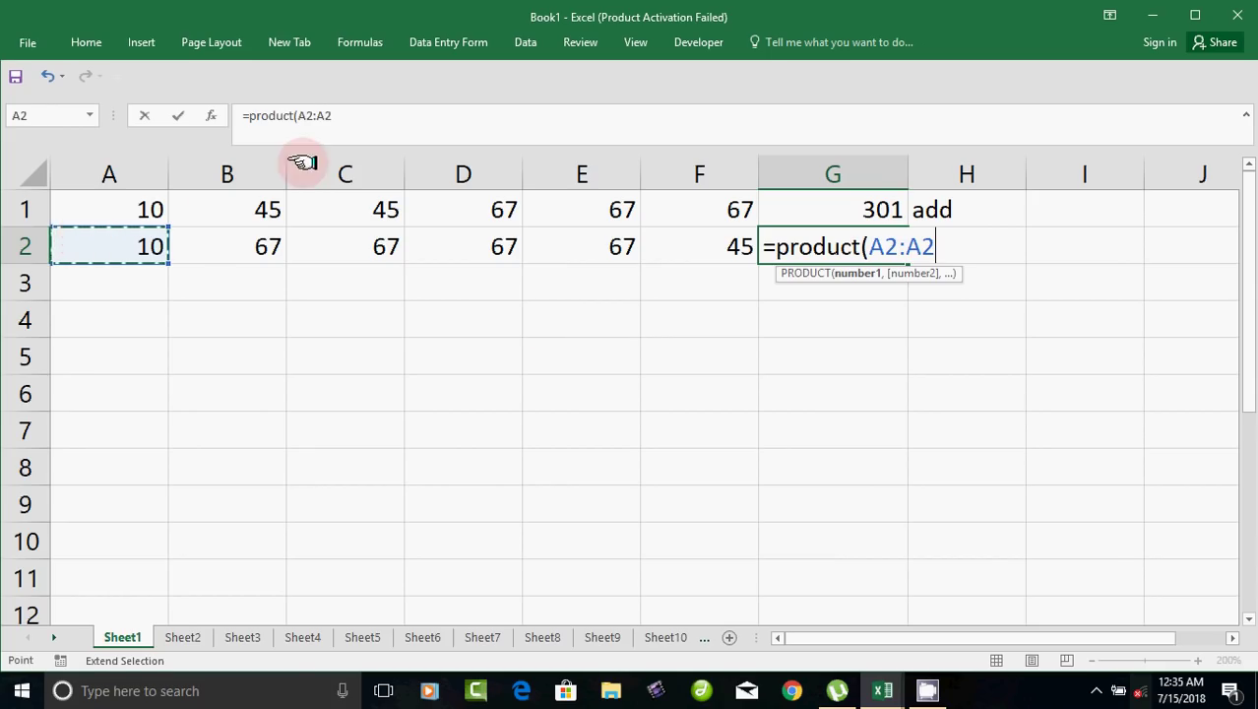
left_click(689, 163)
left_click(705, 243)
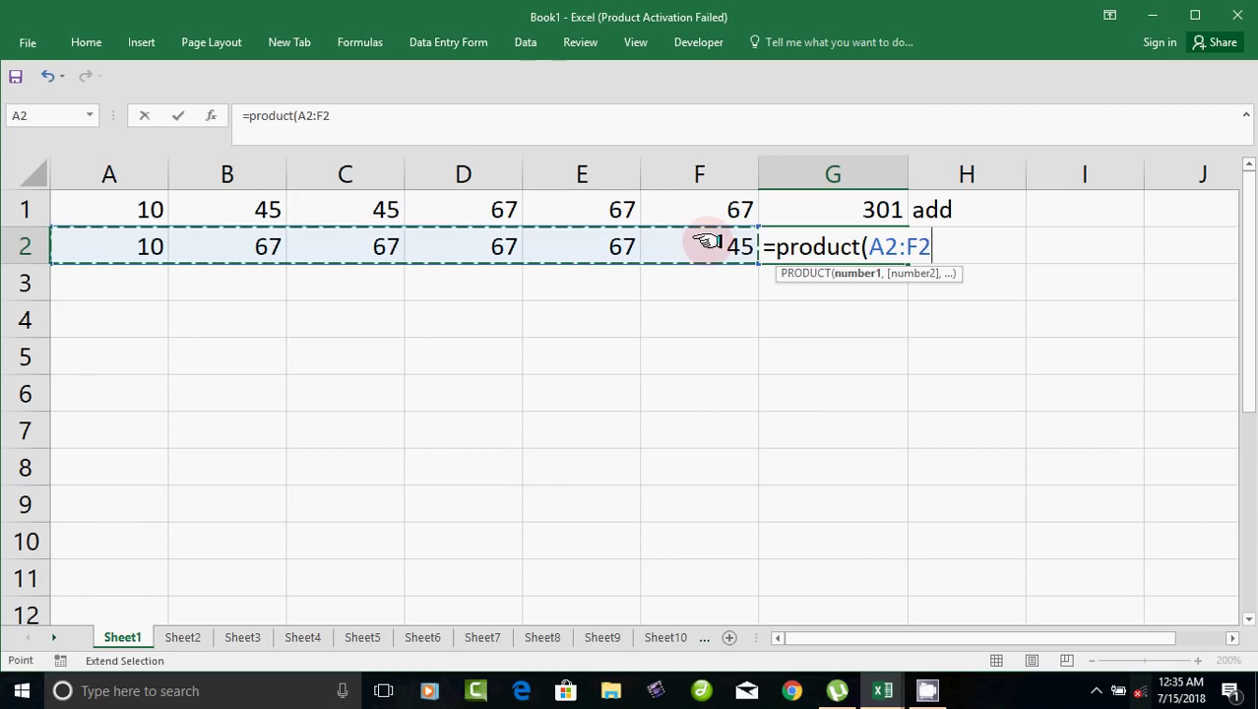
type(")")
key("Return")
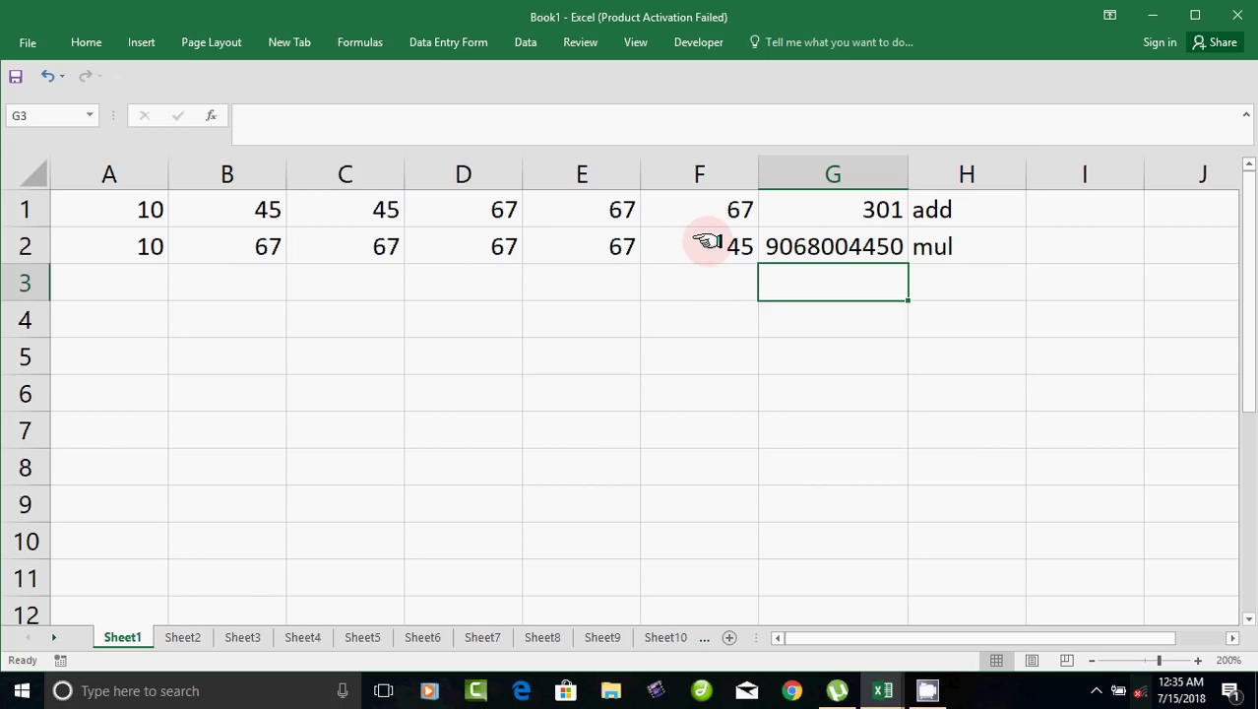
Clear all numbers, formulas and labels from the range A1:H2
left_click(858, 250)
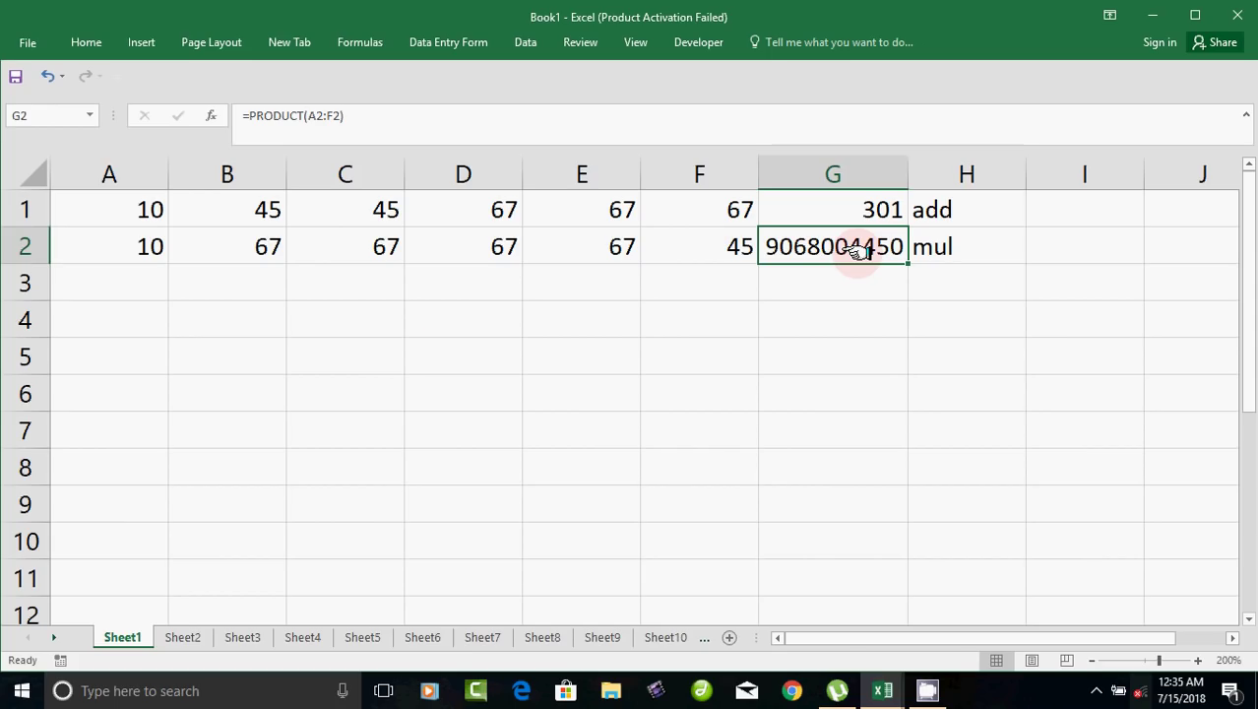
left_click_drag(112, 208, 945, 250)
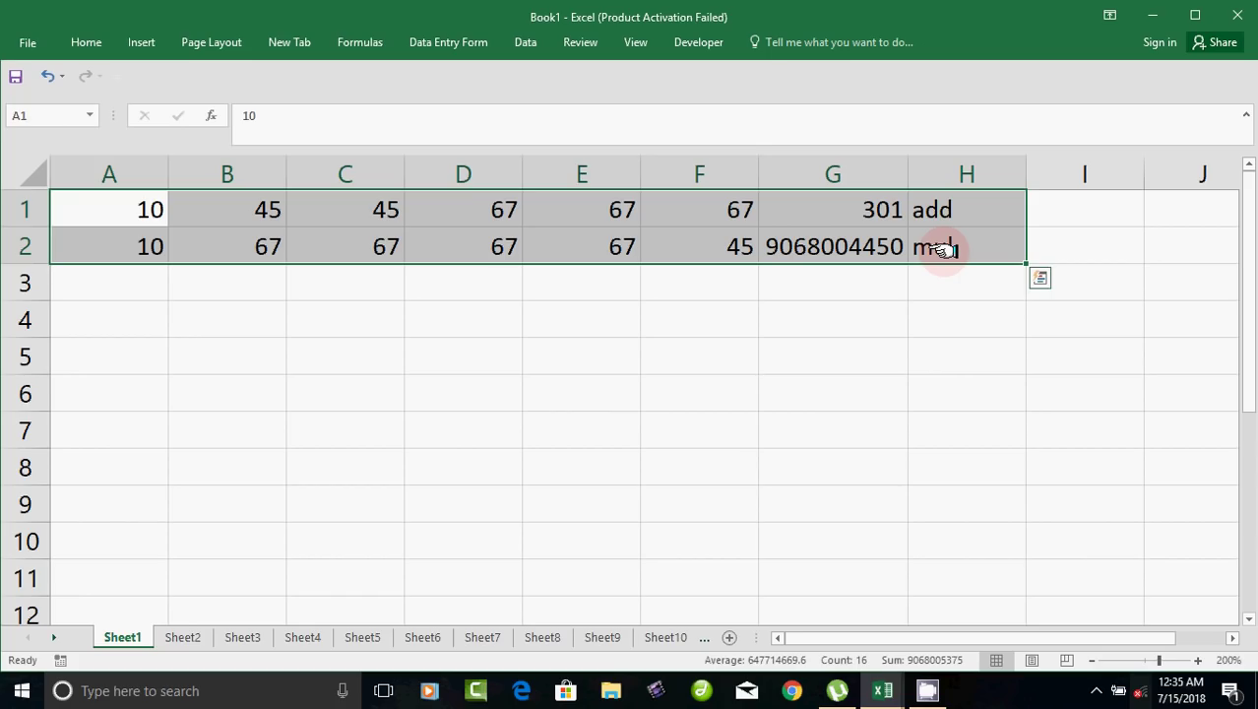
key("Delete")
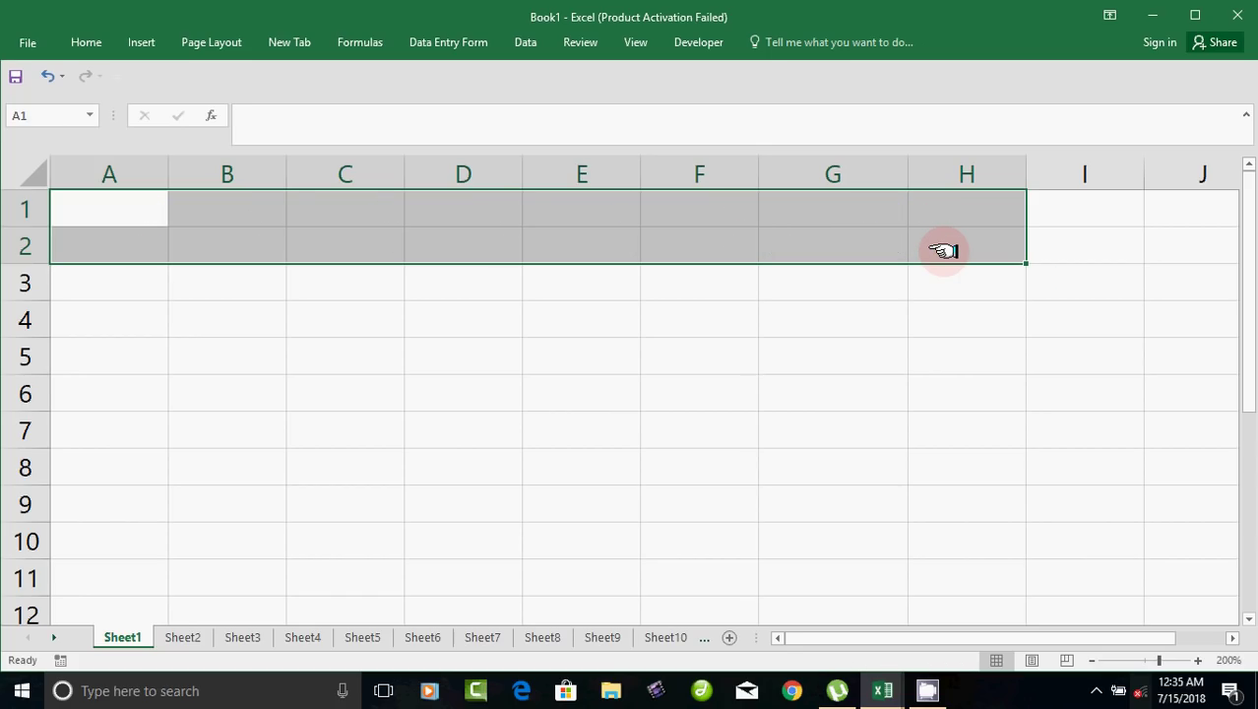
left_click(409, 422)
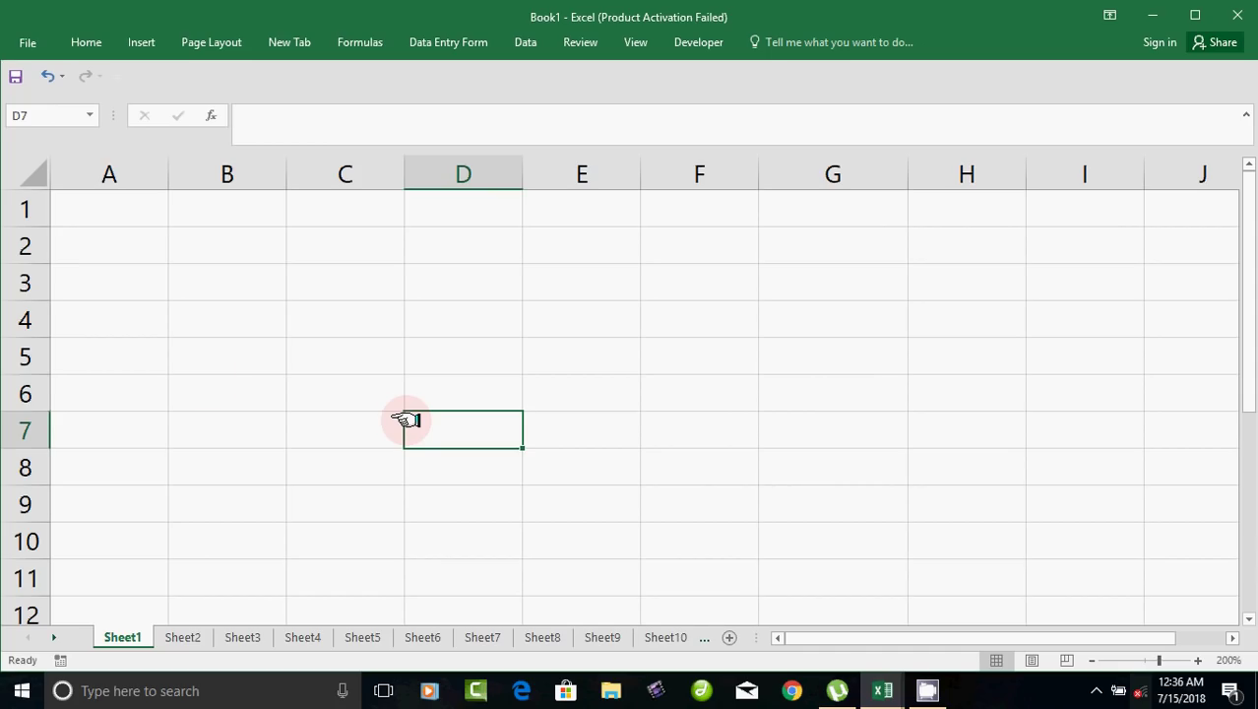
Start a marks table by entering the headings "Name" in cell A1 and "Reg_No" in cell B1
left_click(107, 214)
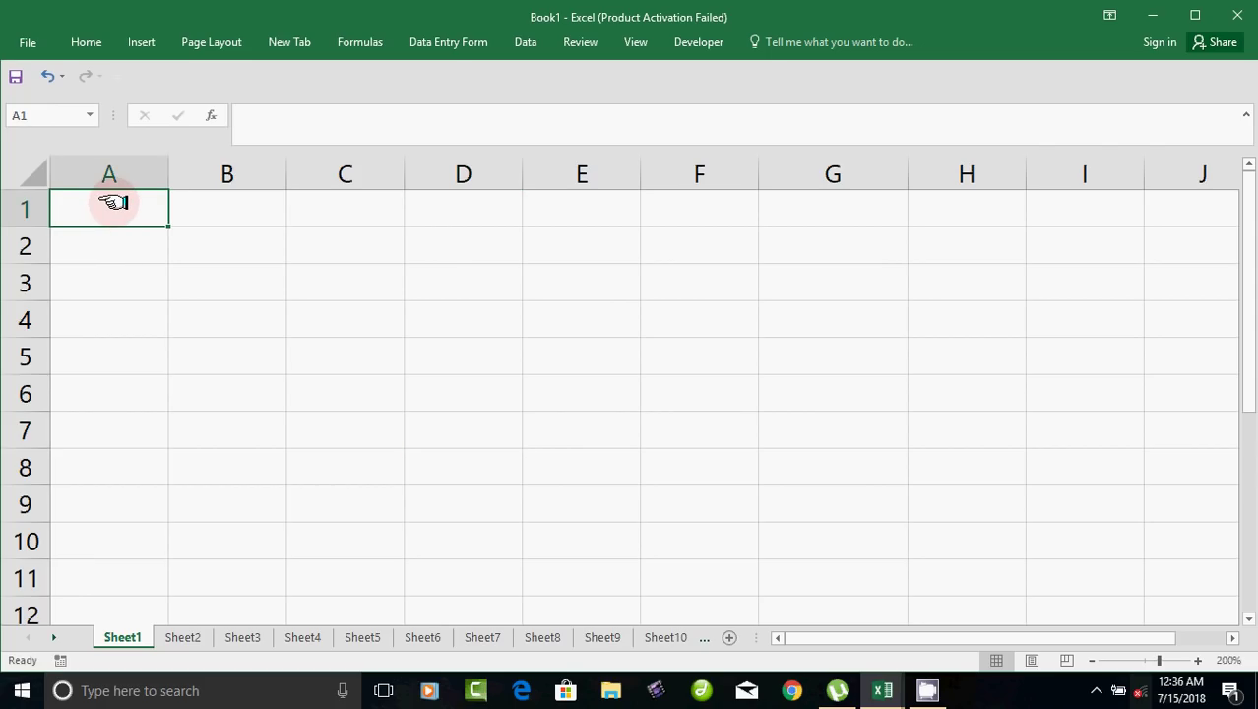
type("Name")
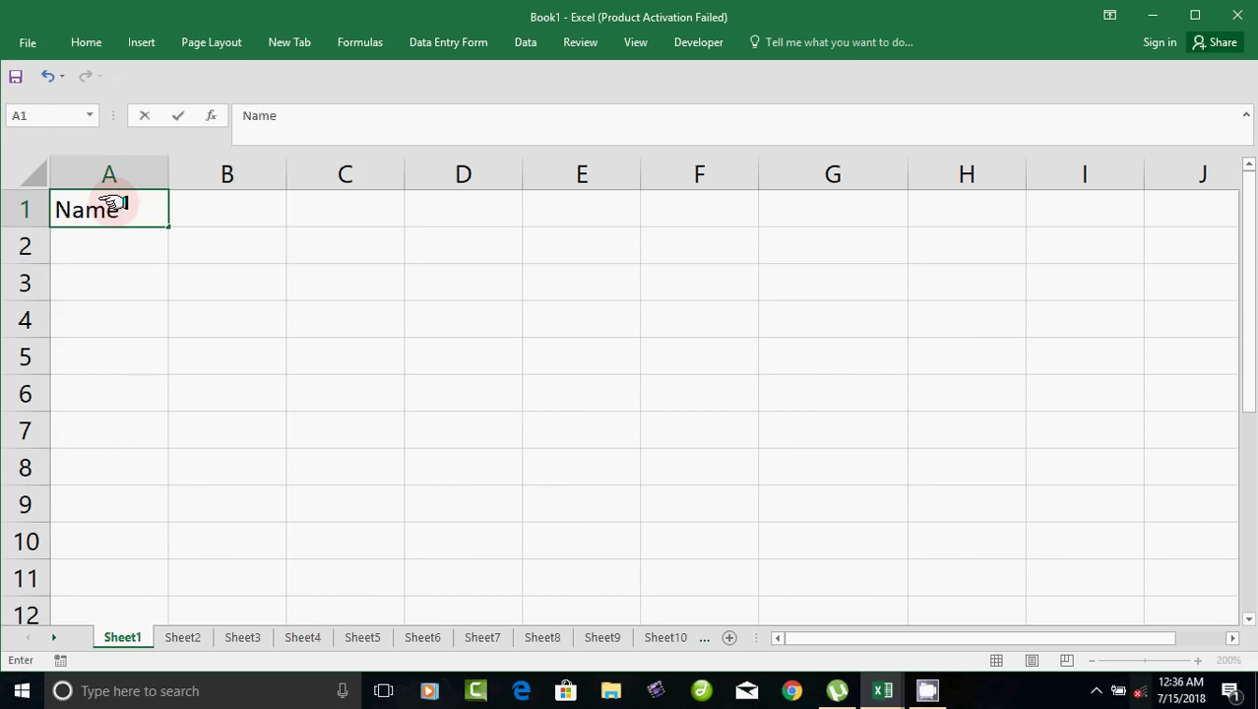
key("Tab")
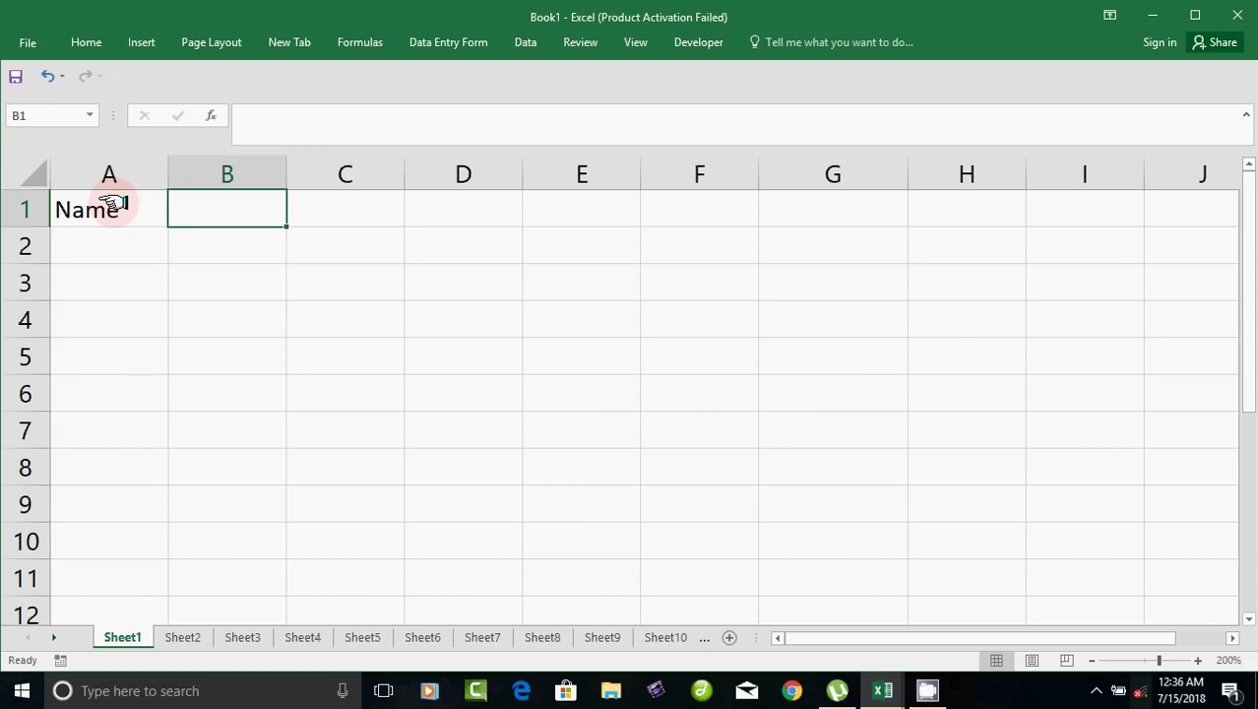
type("Reg")
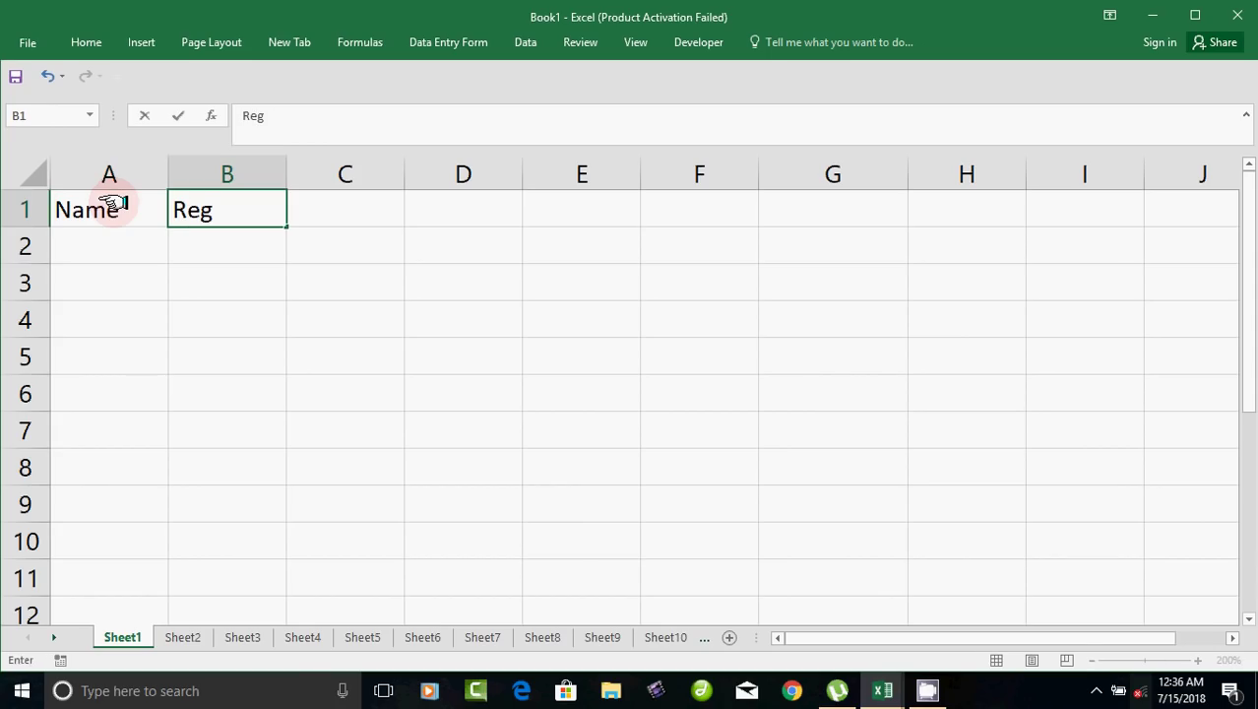
type("_No")
key("Tab")
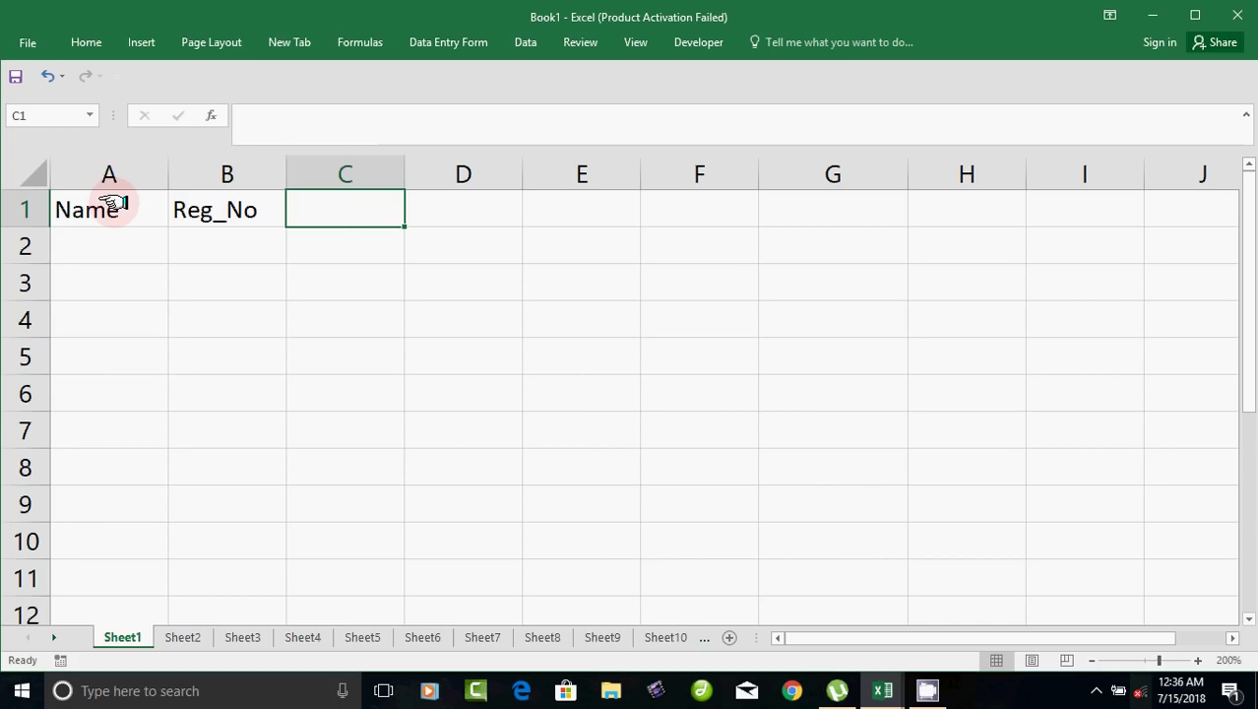
Enter the subject headings "Tamil", "English", "Maths" and "Science" in cells C1 to F1
type("Tamil")
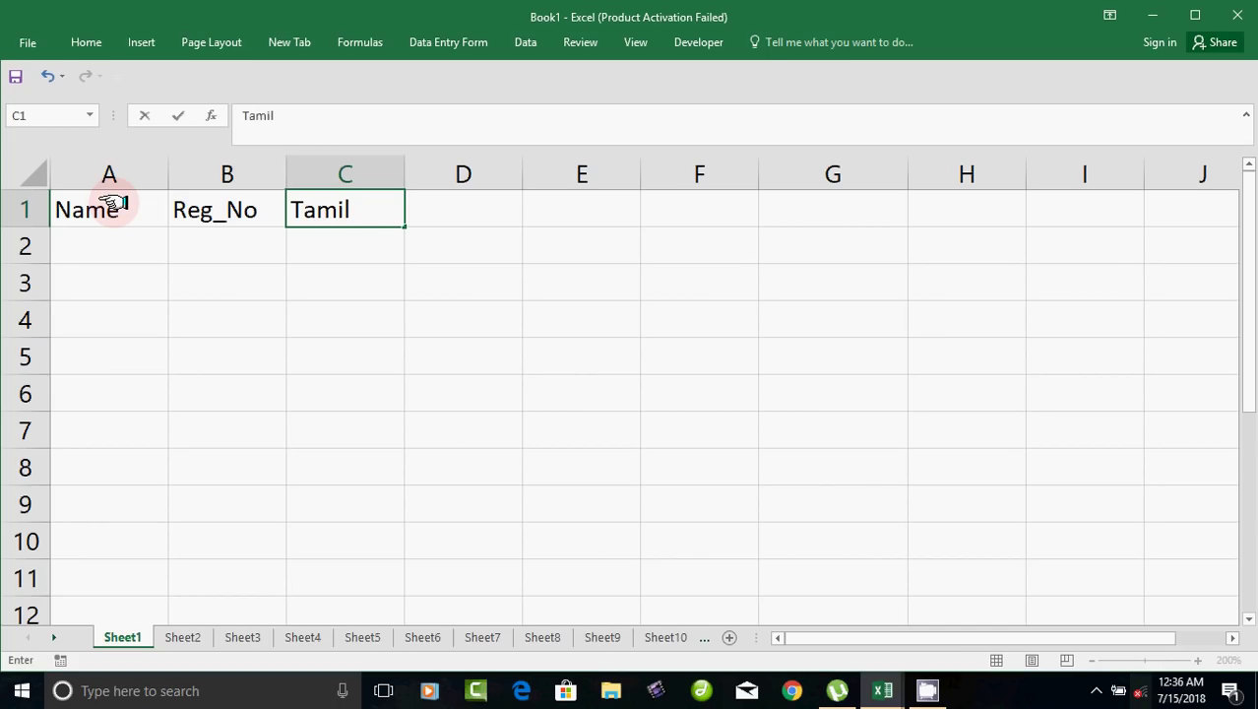
key("Tab")
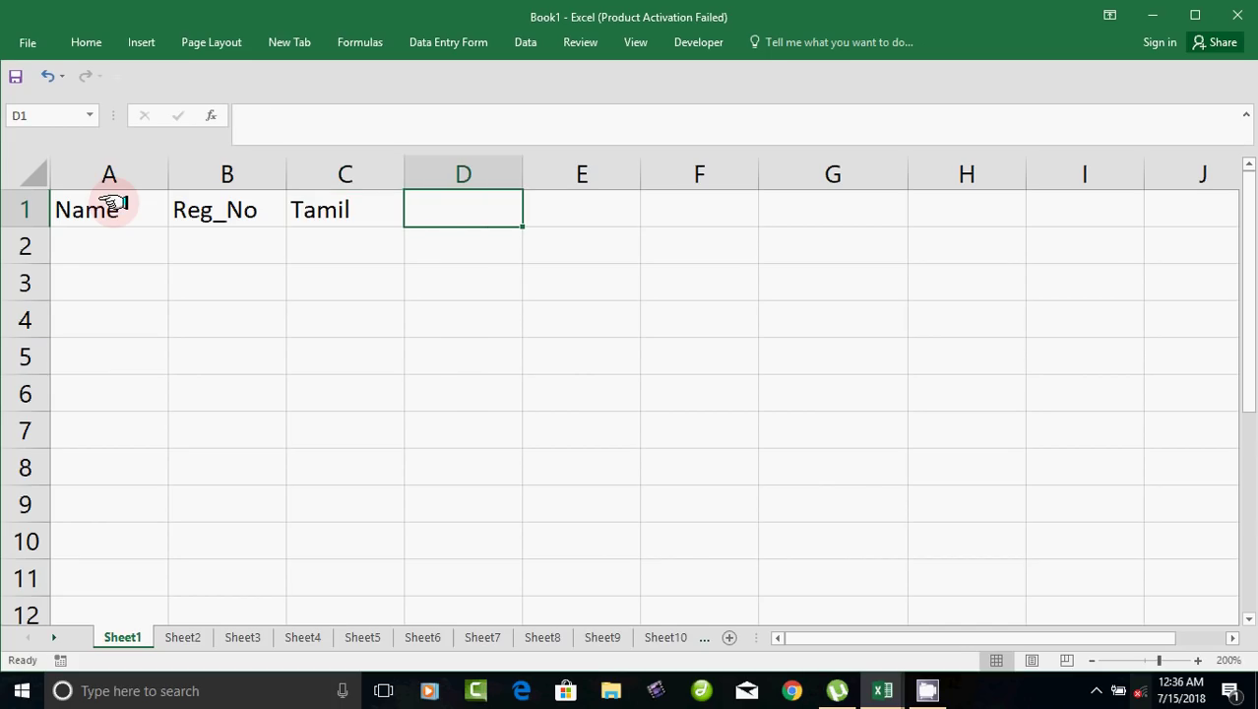
type("English")
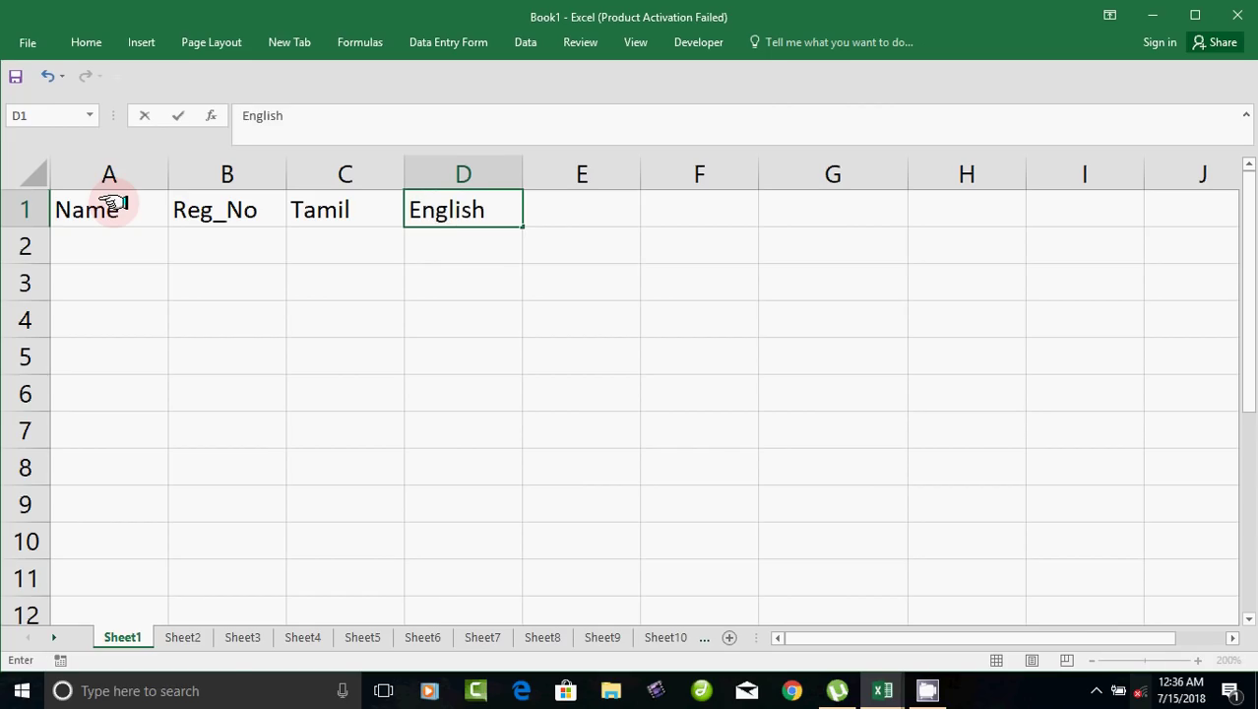
key("Tab")
type("Maths")
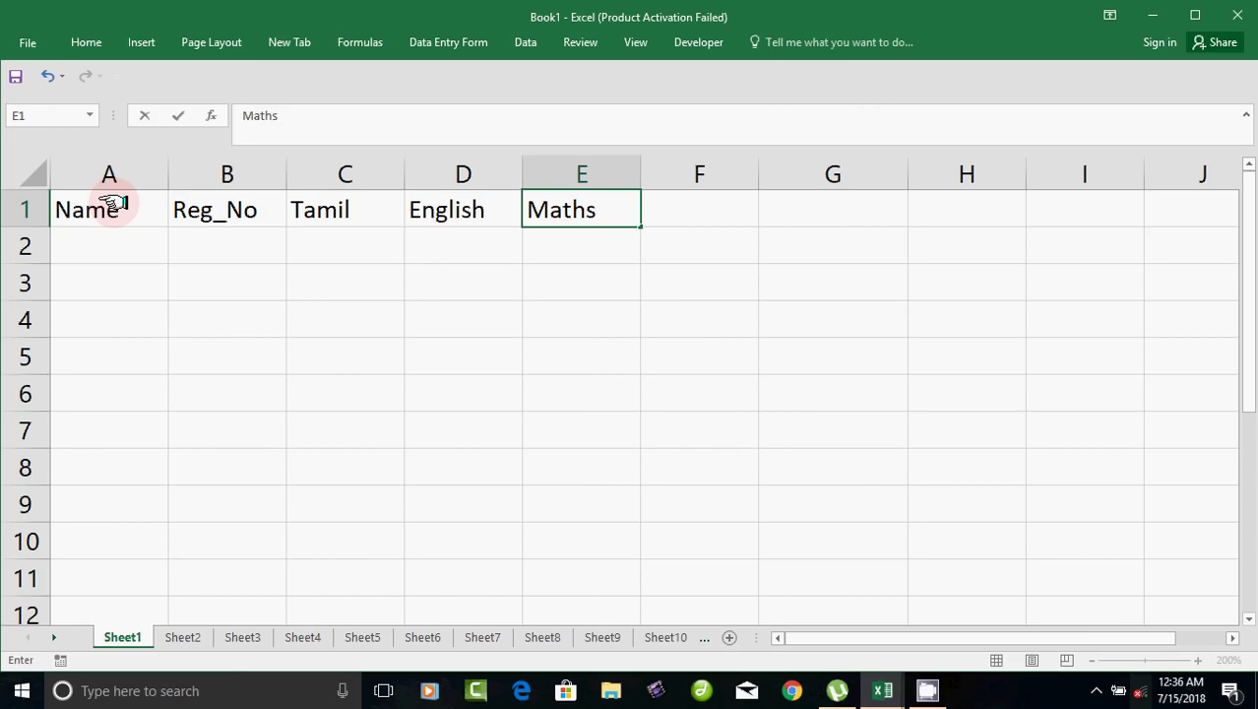
key("Tab")
type("Science")
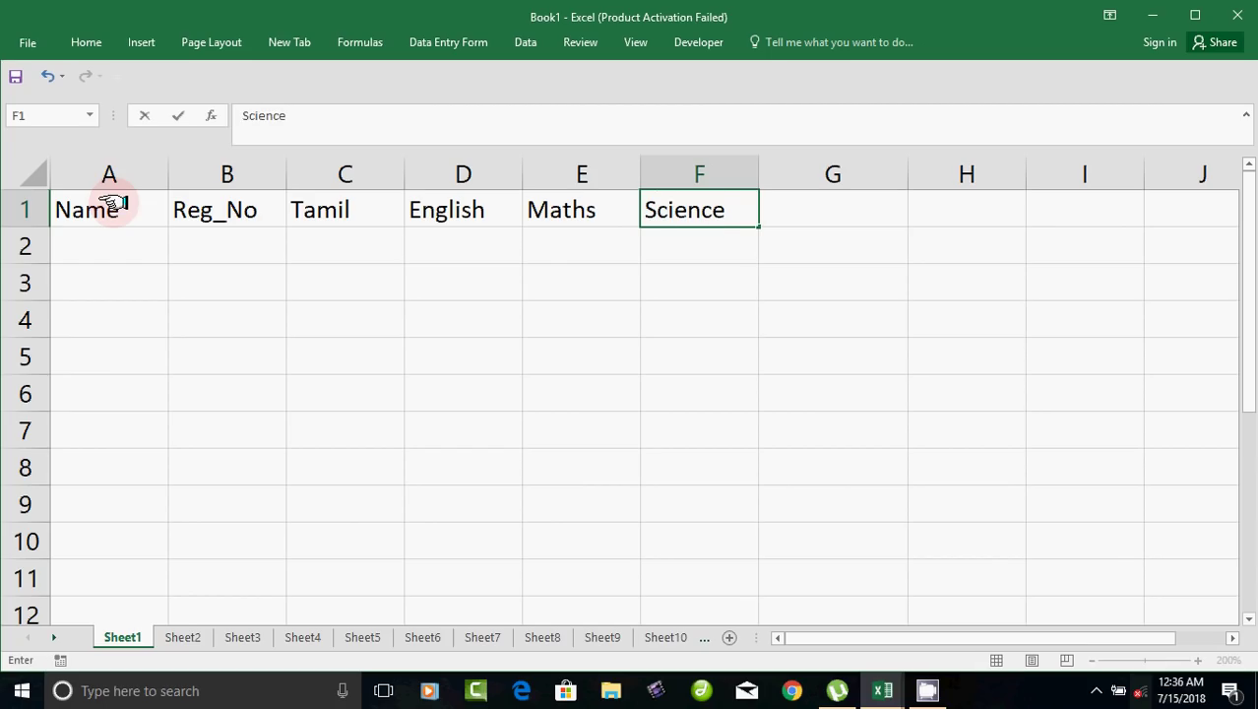
key("Tab")
Enter the headings "Total" in cell G1 and "Average" in cell H1
type("Taota")
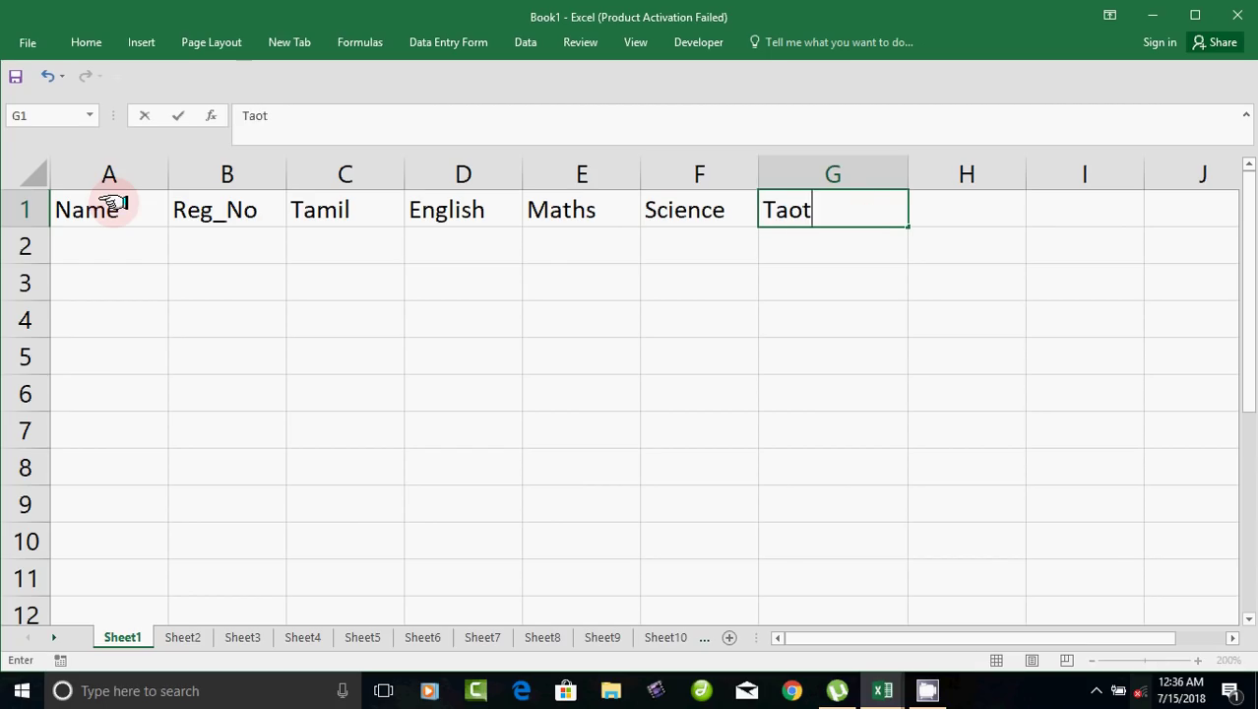
key("BackSpace")
key("BackSpace")
key("BackSpace")
key("BackSpace")
type("otal")
key("Return")
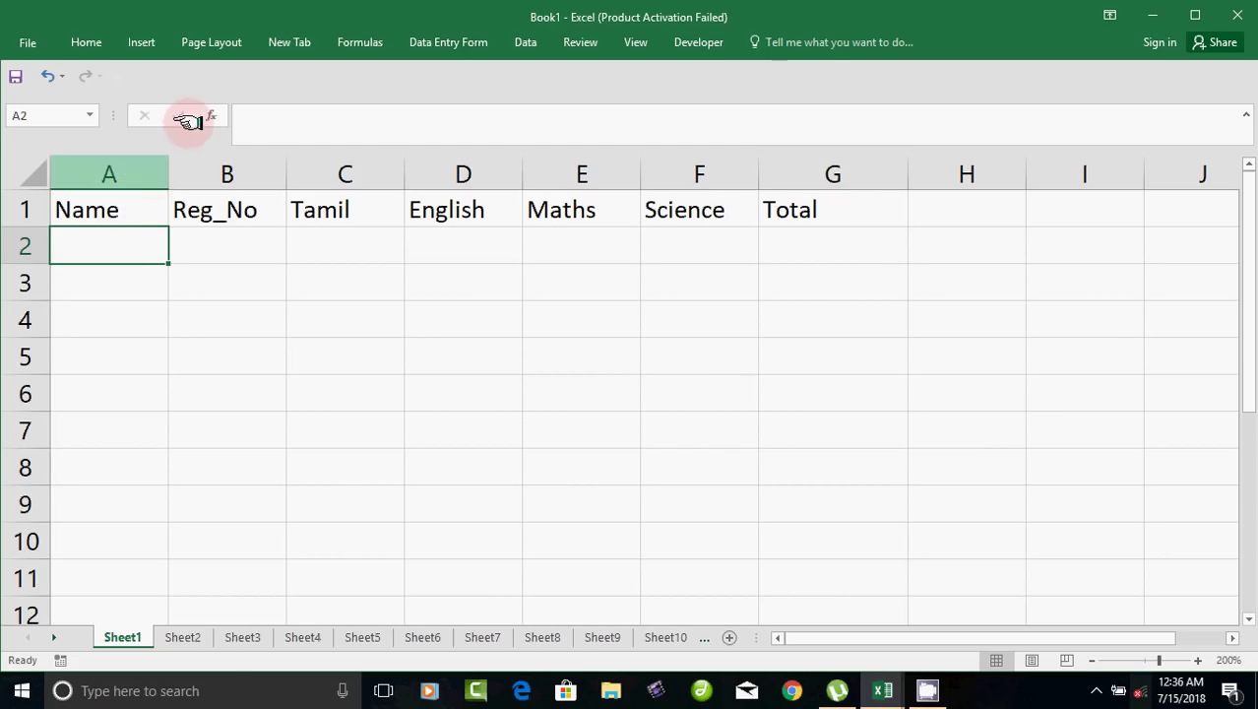
left_click(1000, 213)
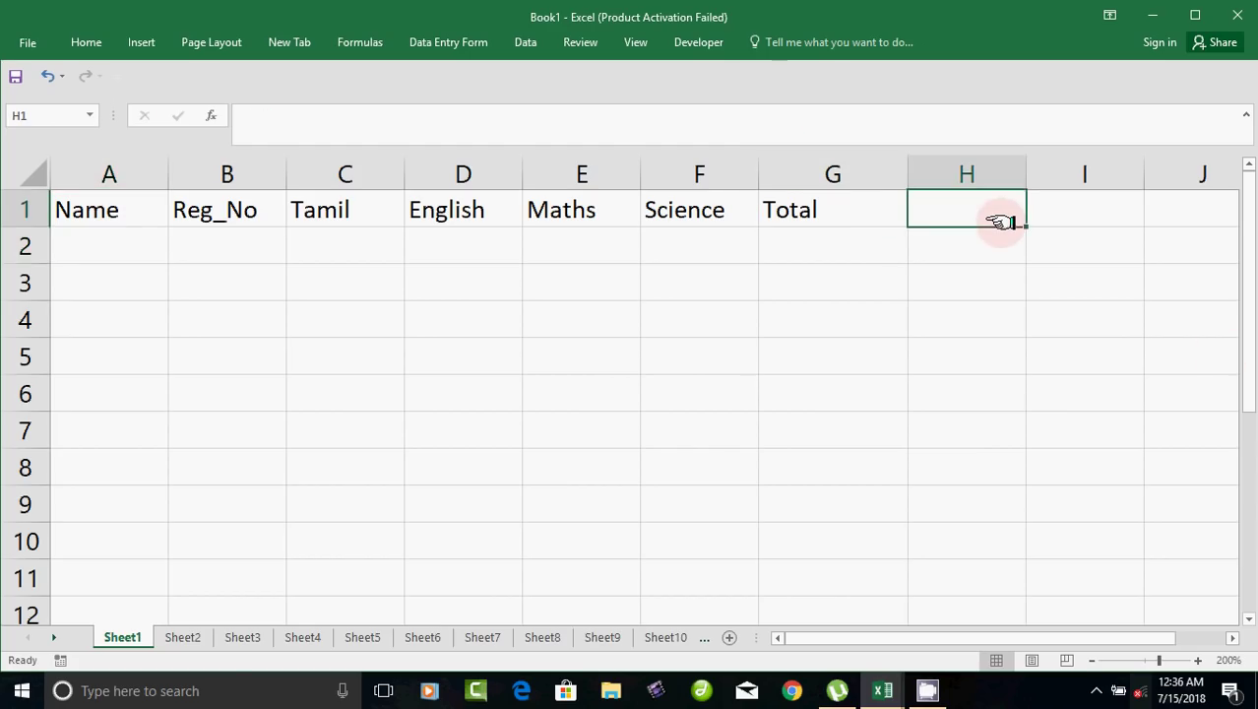
type("Aveg")
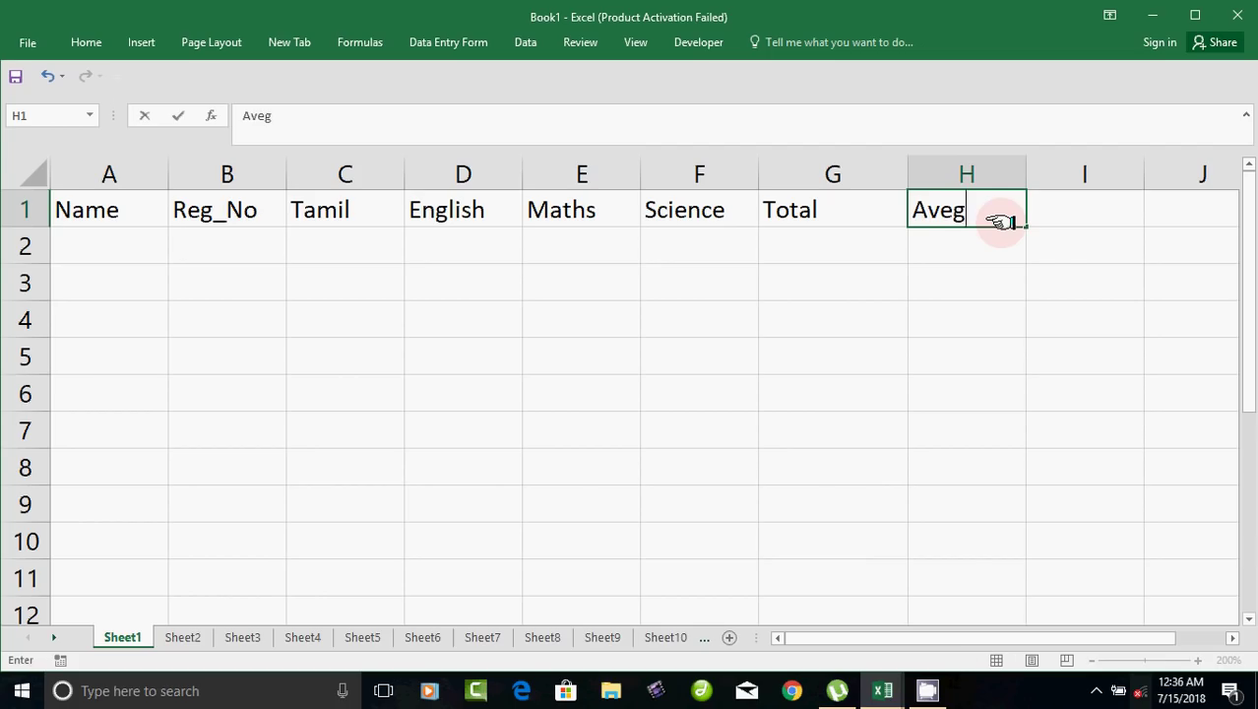
key("BackSpace")
type("rage")
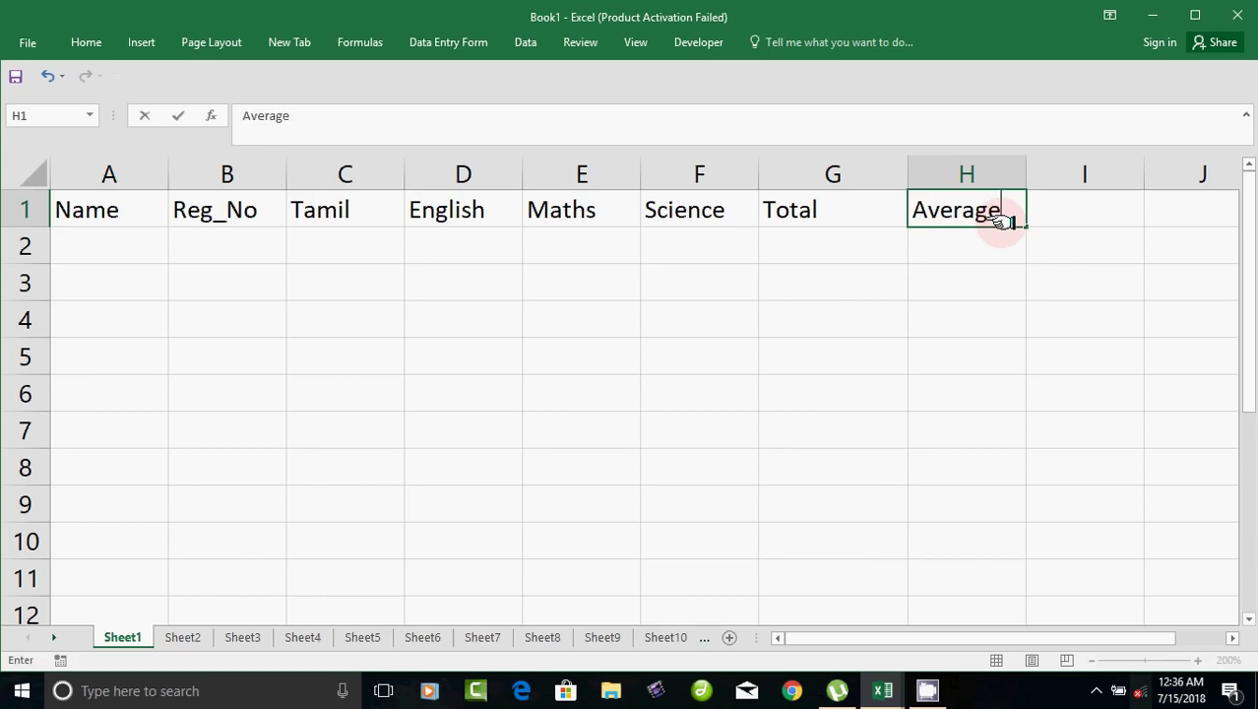
Finish entering the "Average" heading in cell H1 and select cell A2
key("Return")
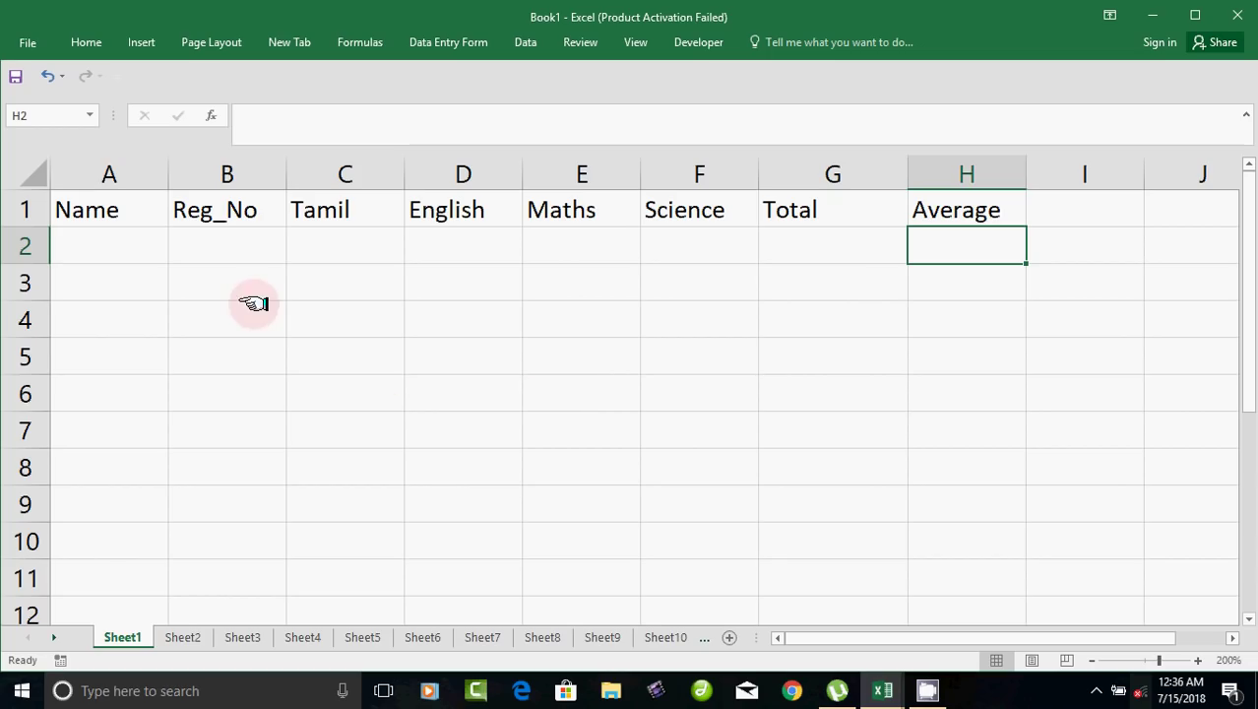
left_click(114, 247)
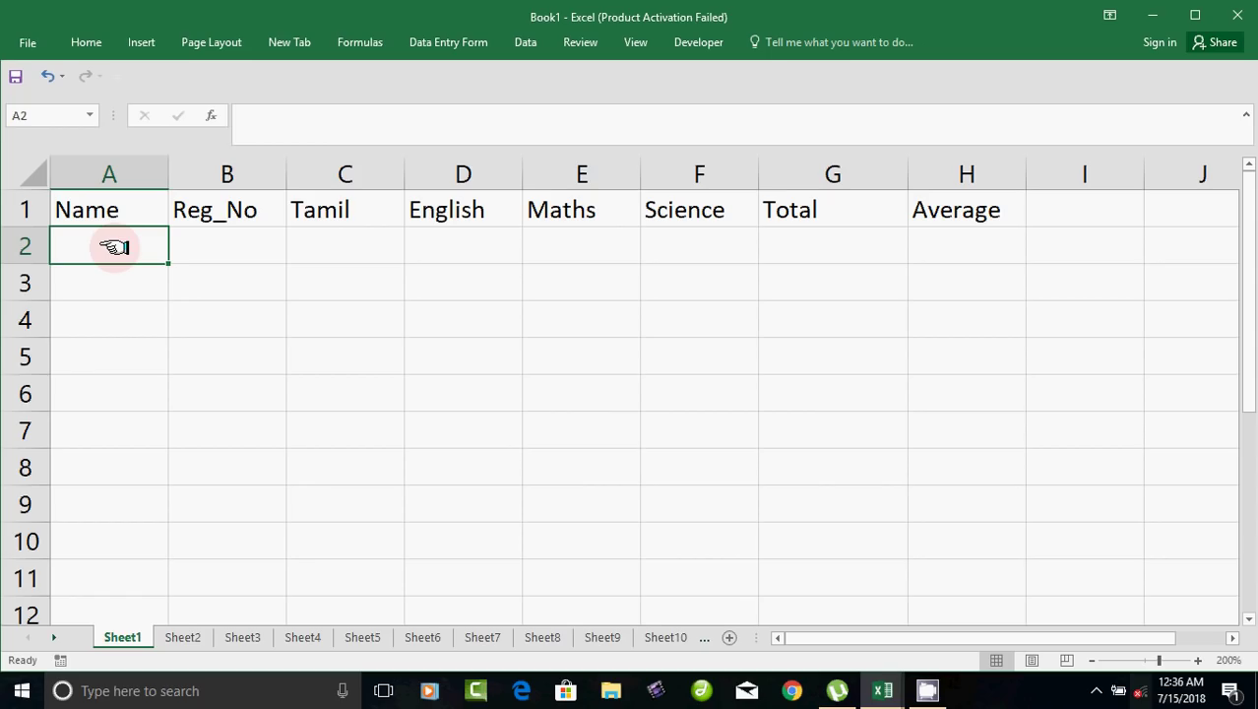
Try inserting a blank column between Science and Total, and undo the insertion
left_click(729, 209)
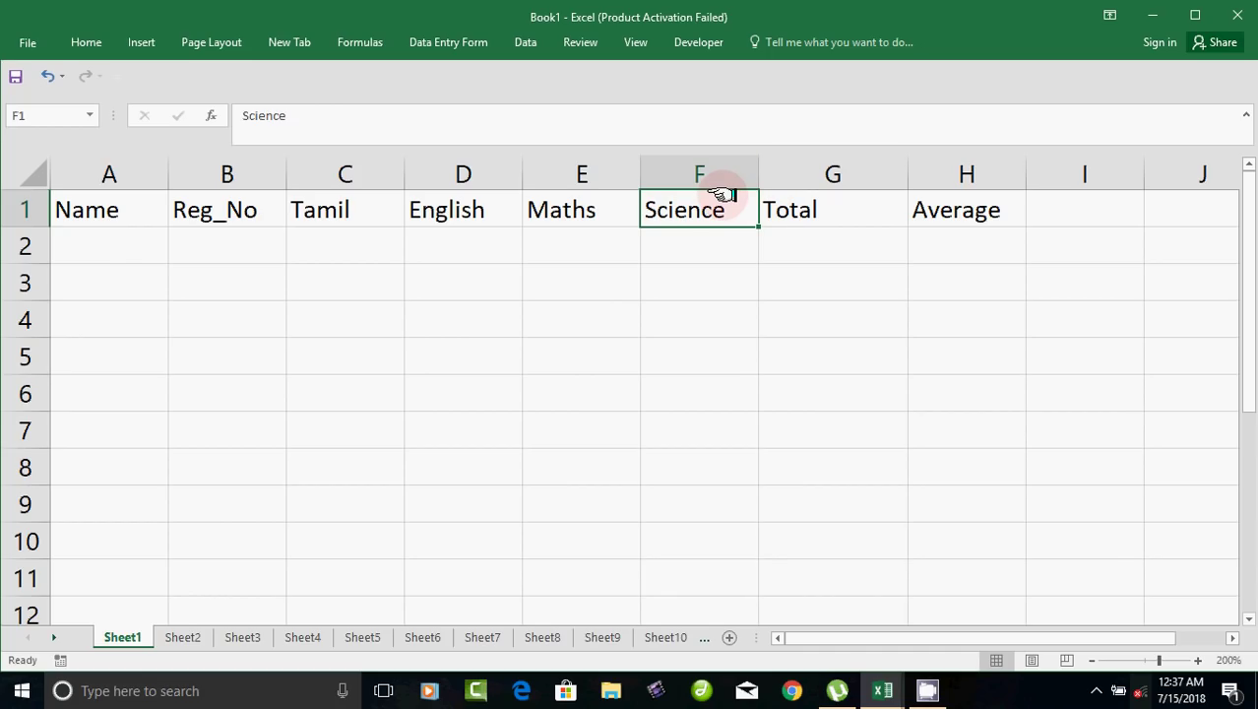
left_click(802, 216)
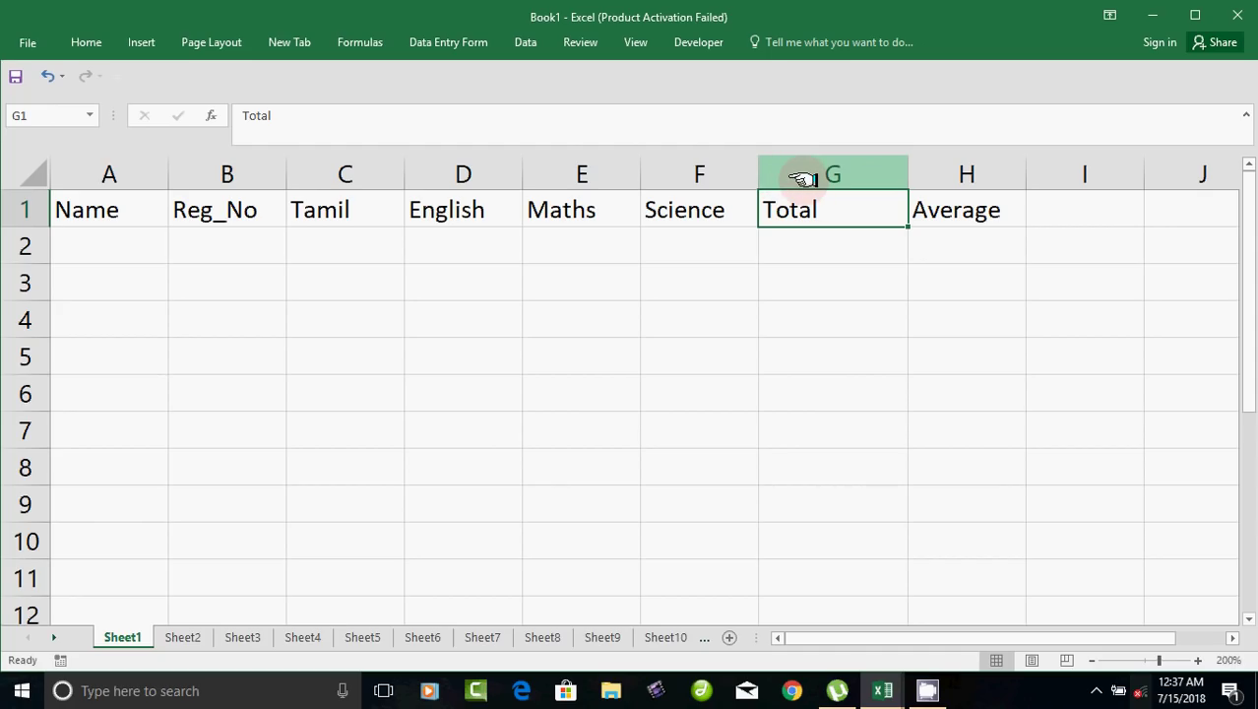
right_click(802, 179)
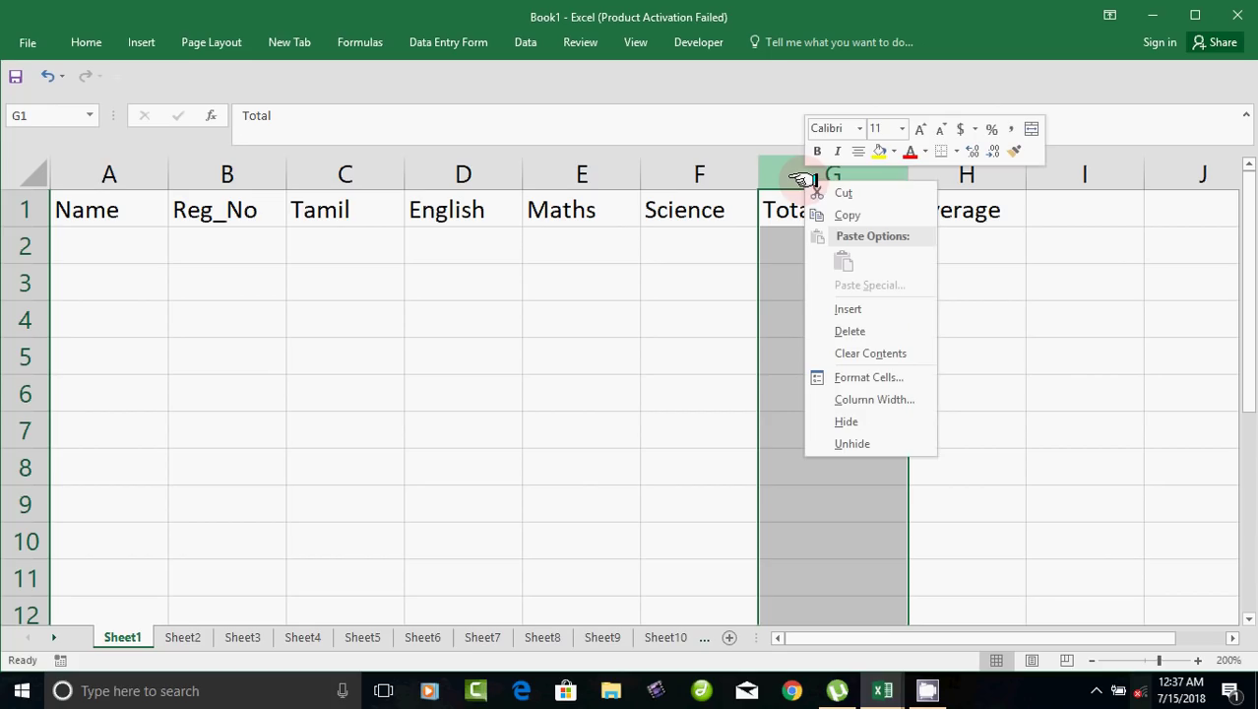
left_click(852, 308)
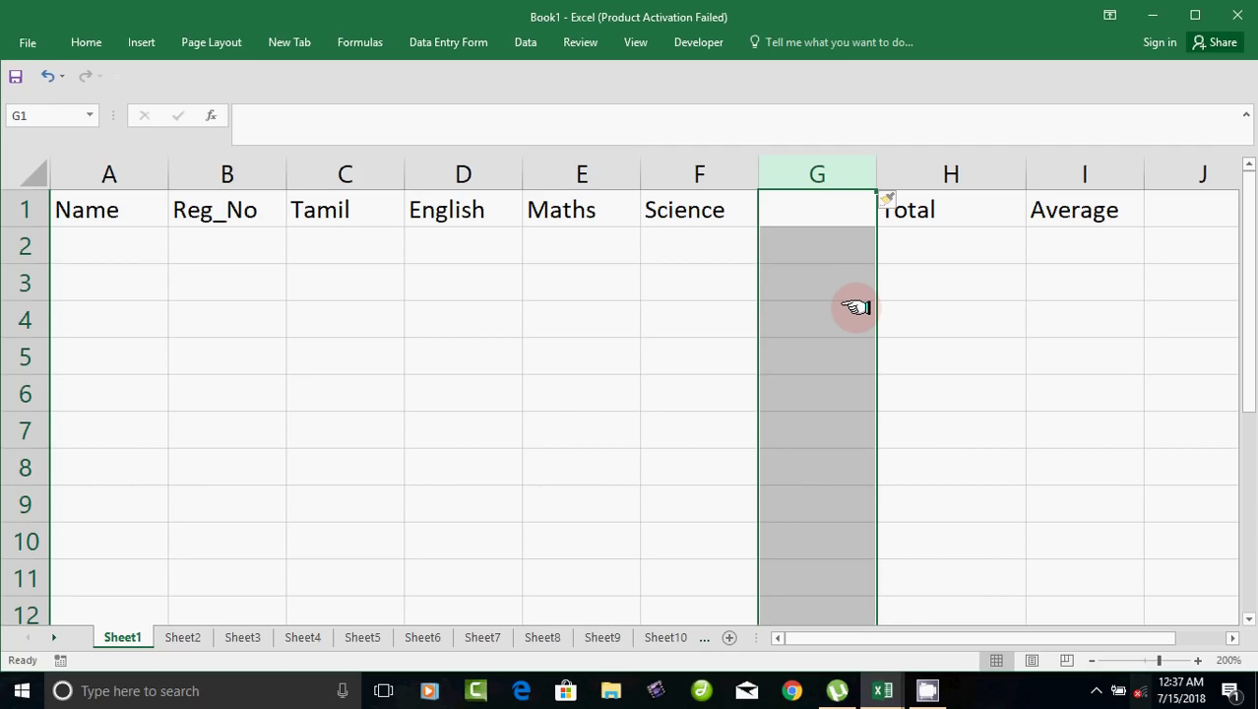
key("ctrl+z")
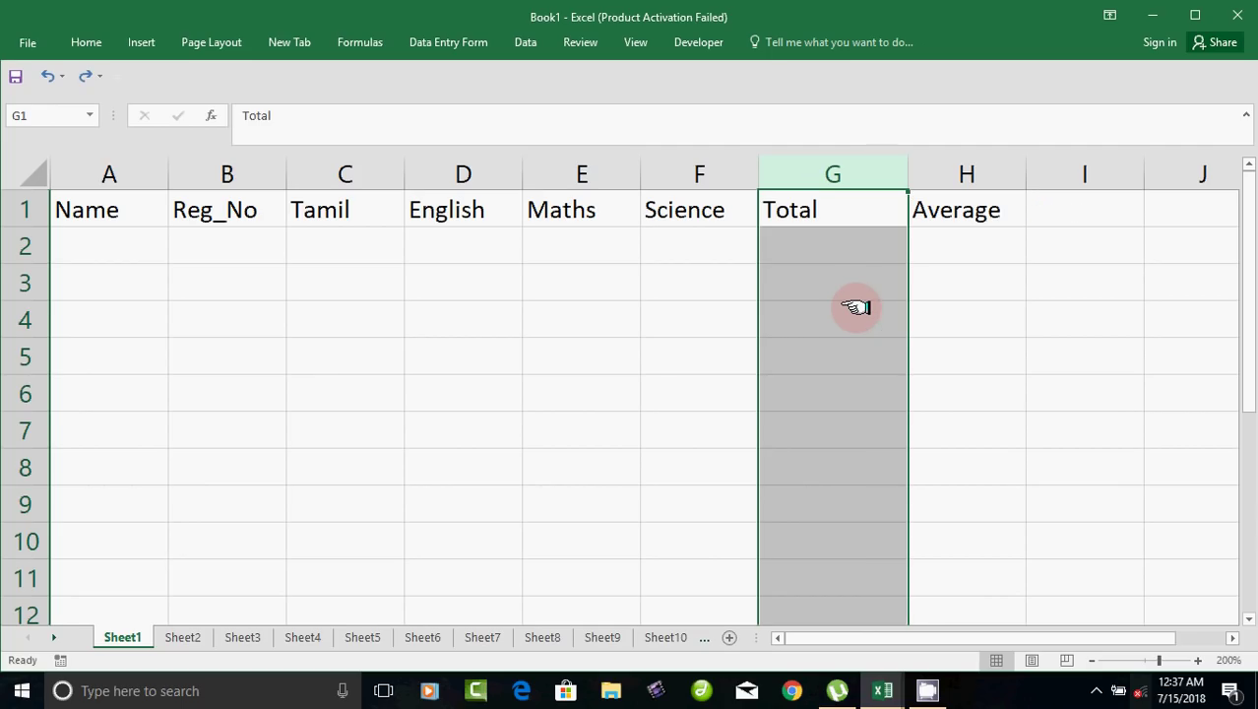
left_click(684, 364)
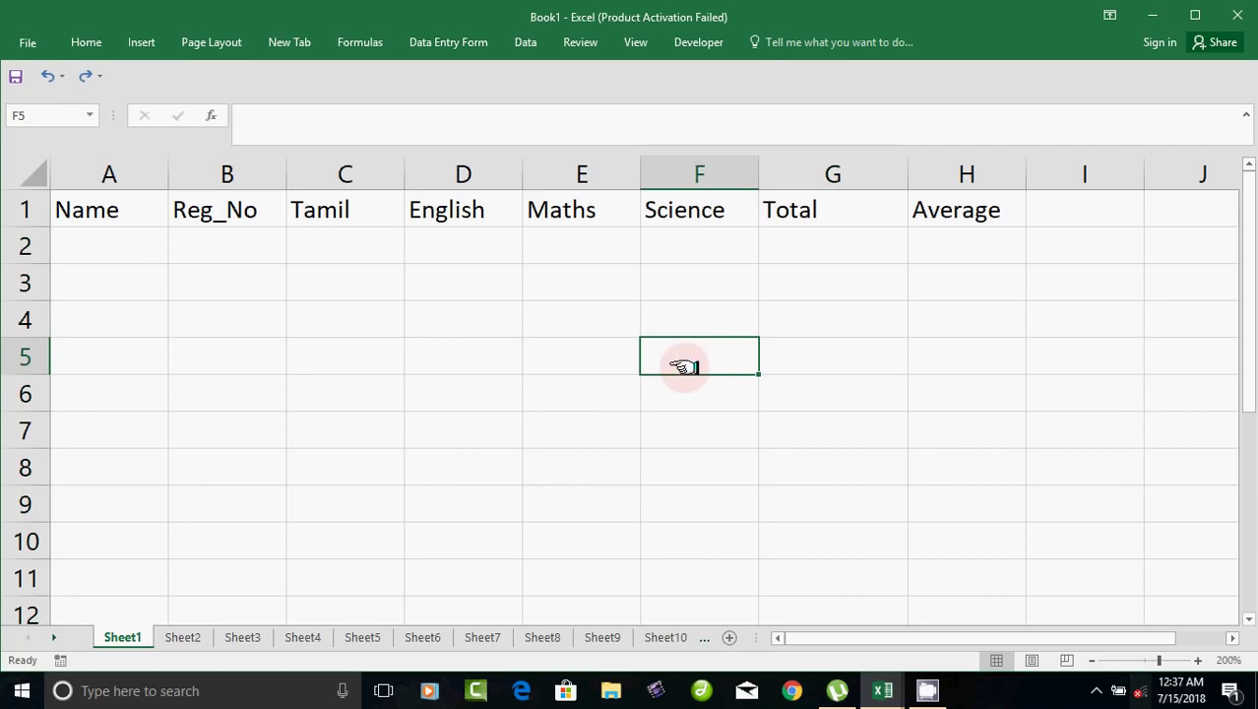
left_click(338, 212)
left_click(422, 207)
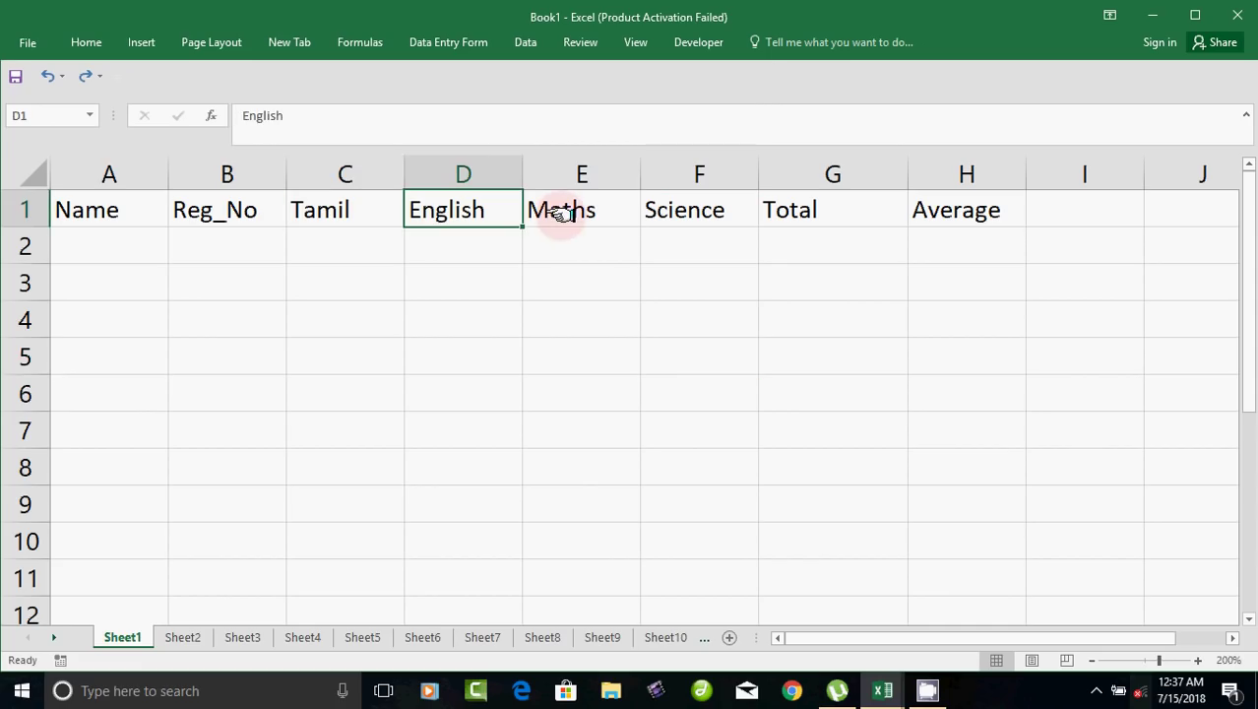
left_click(557, 213)
left_click(666, 213)
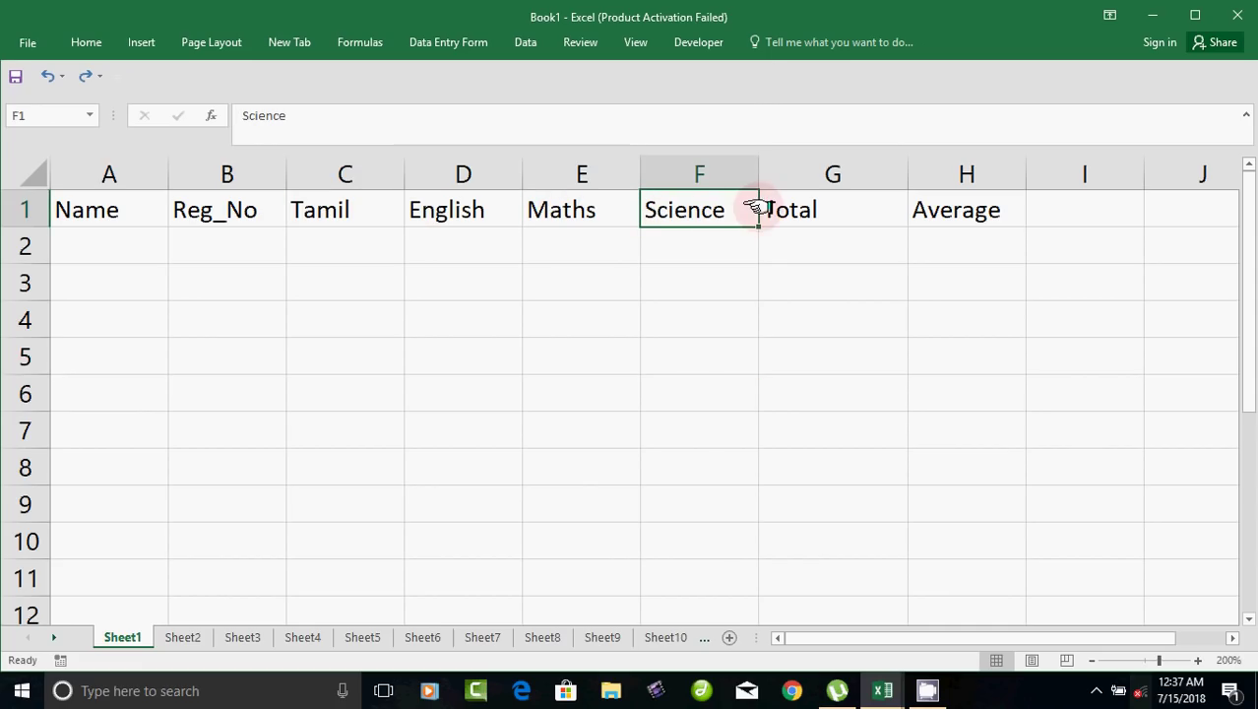
left_click(781, 210)
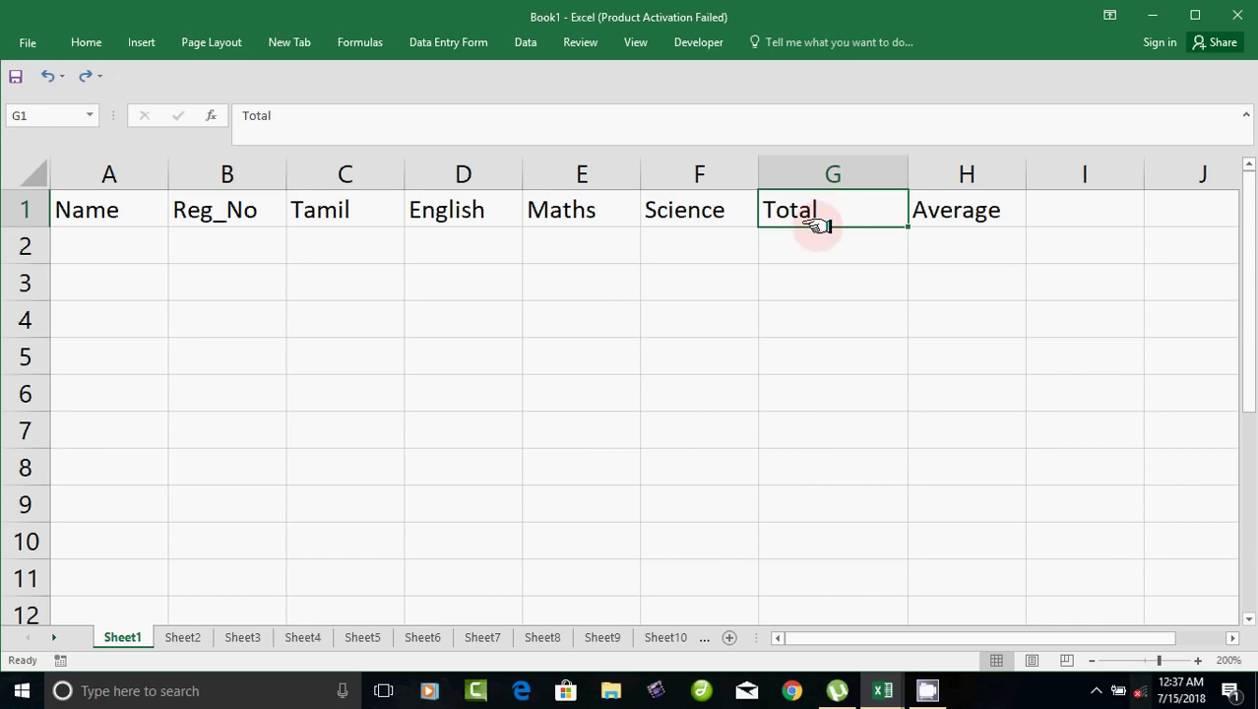
Insert a new column before the Total column and give it the heading "S.Science" in cell G1
left_click(809, 180)
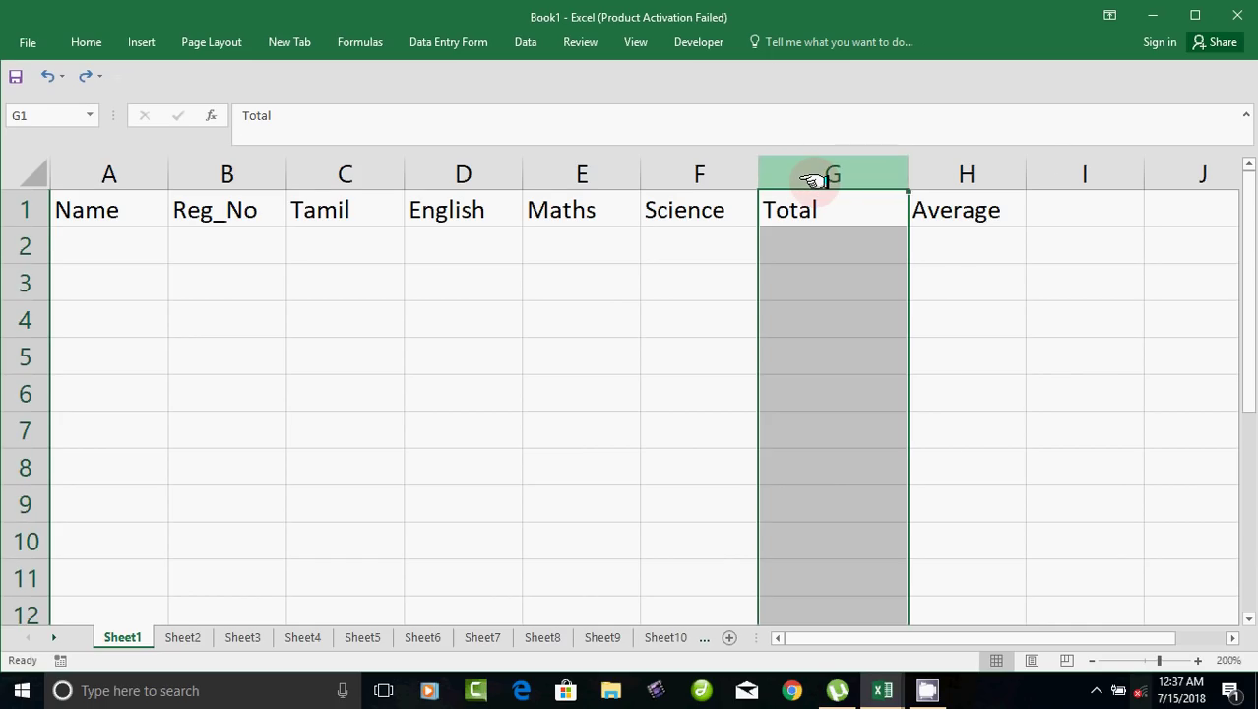
right_click(813, 180)
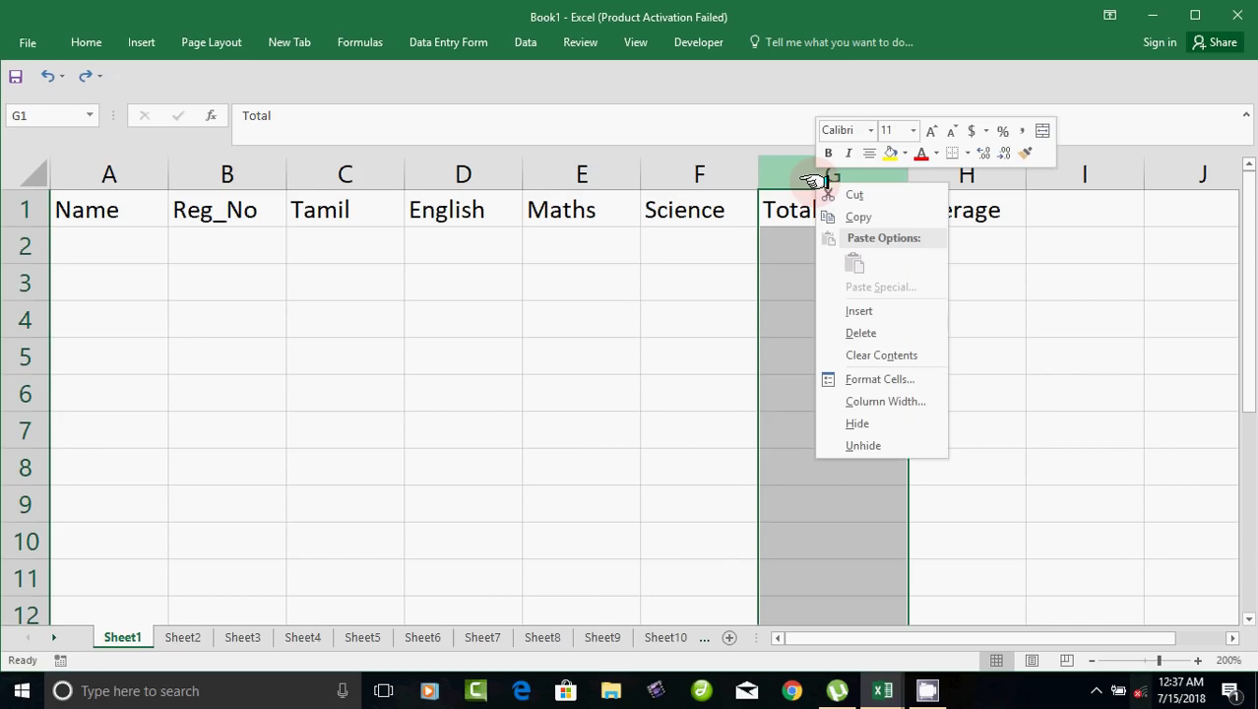
left_click(854, 309)
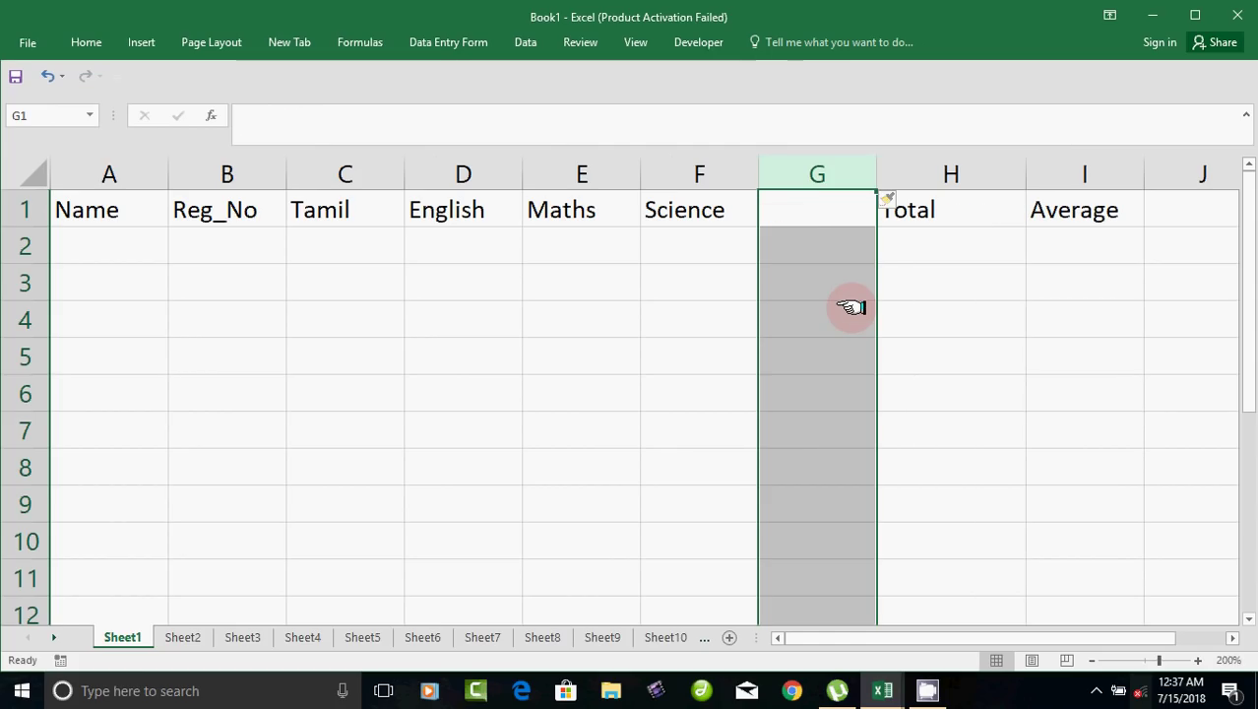
left_click(799, 209)
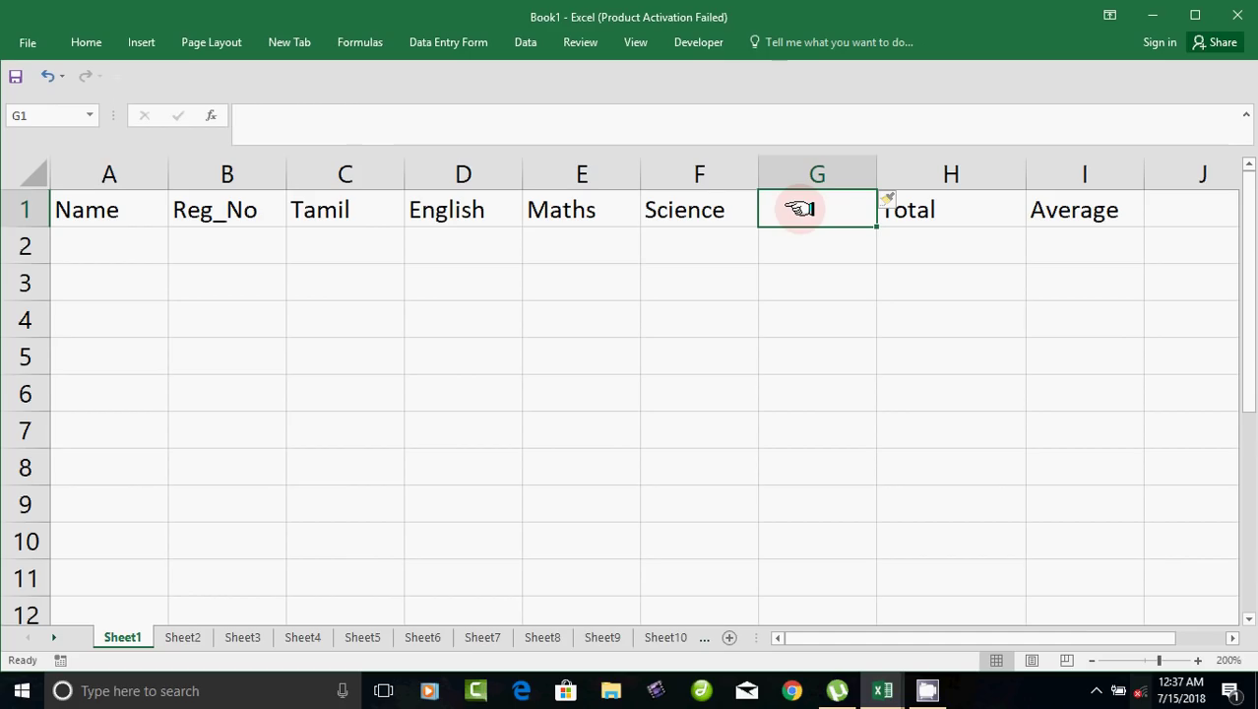
type("S.S")
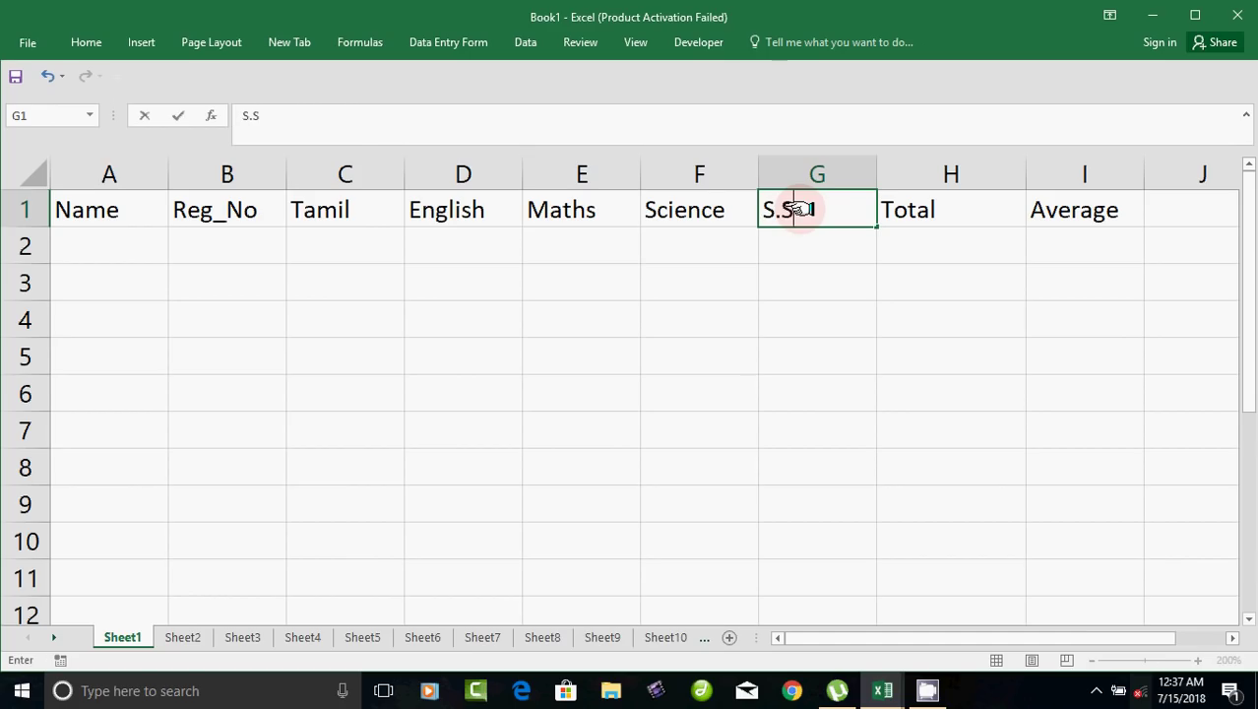
type("cience")
key("Return")
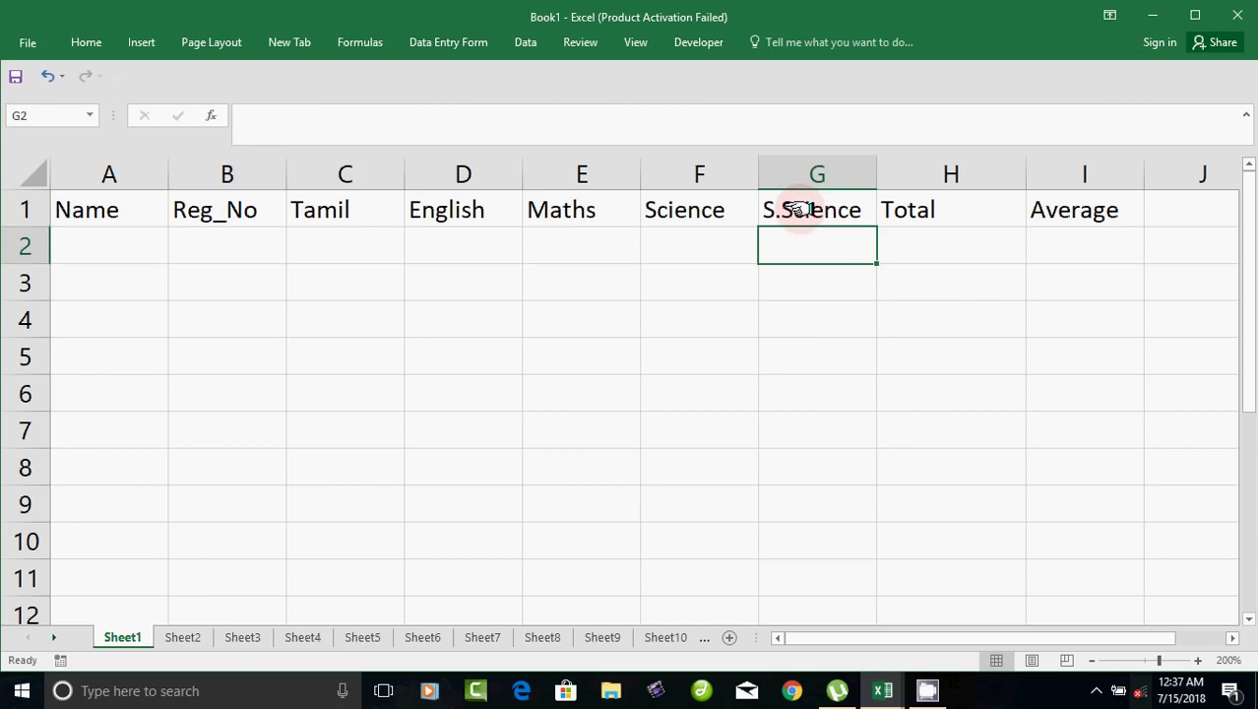
Enter the first student's name in cell A2 and their registration number in cell B2
left_click(116, 243)
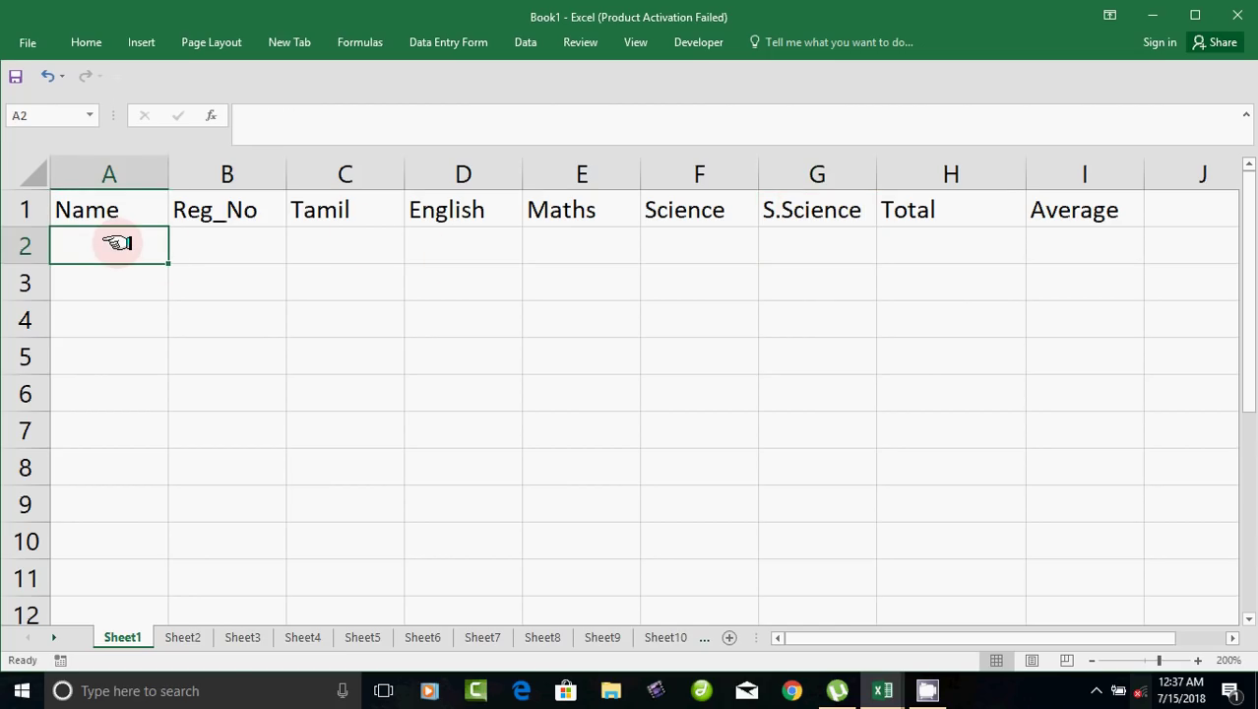
type("Ravi")
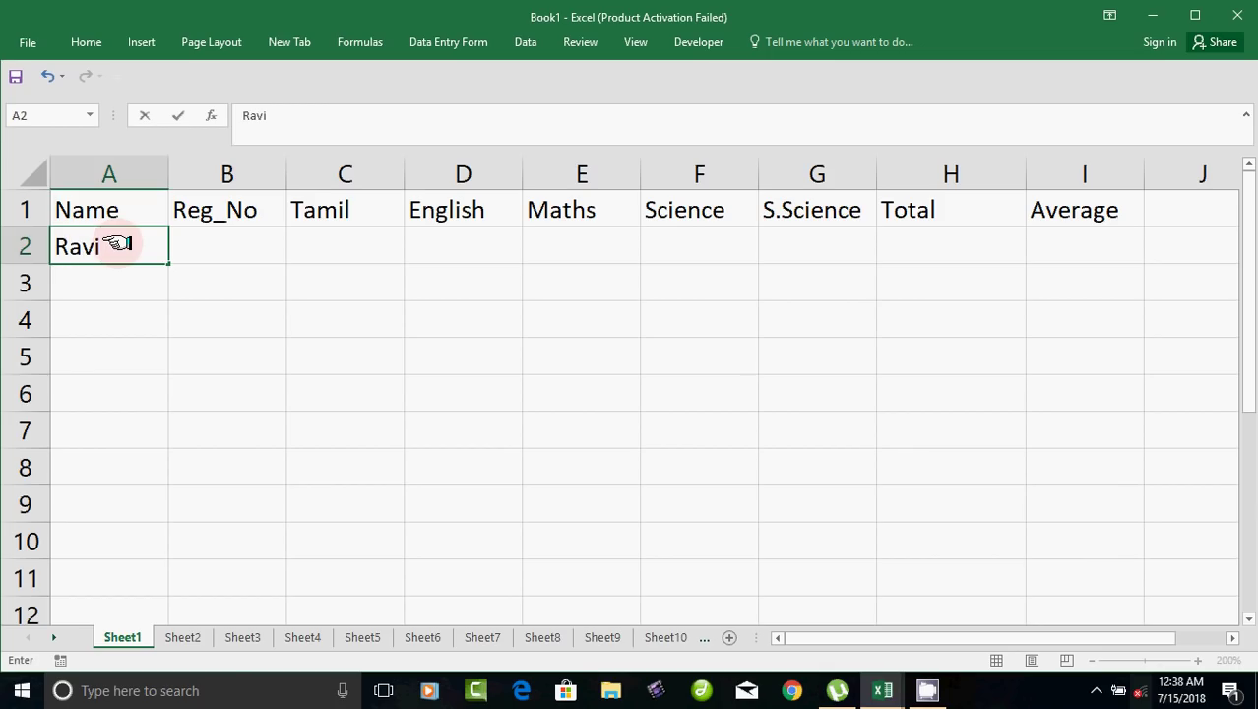
key("Tab")
type("100")
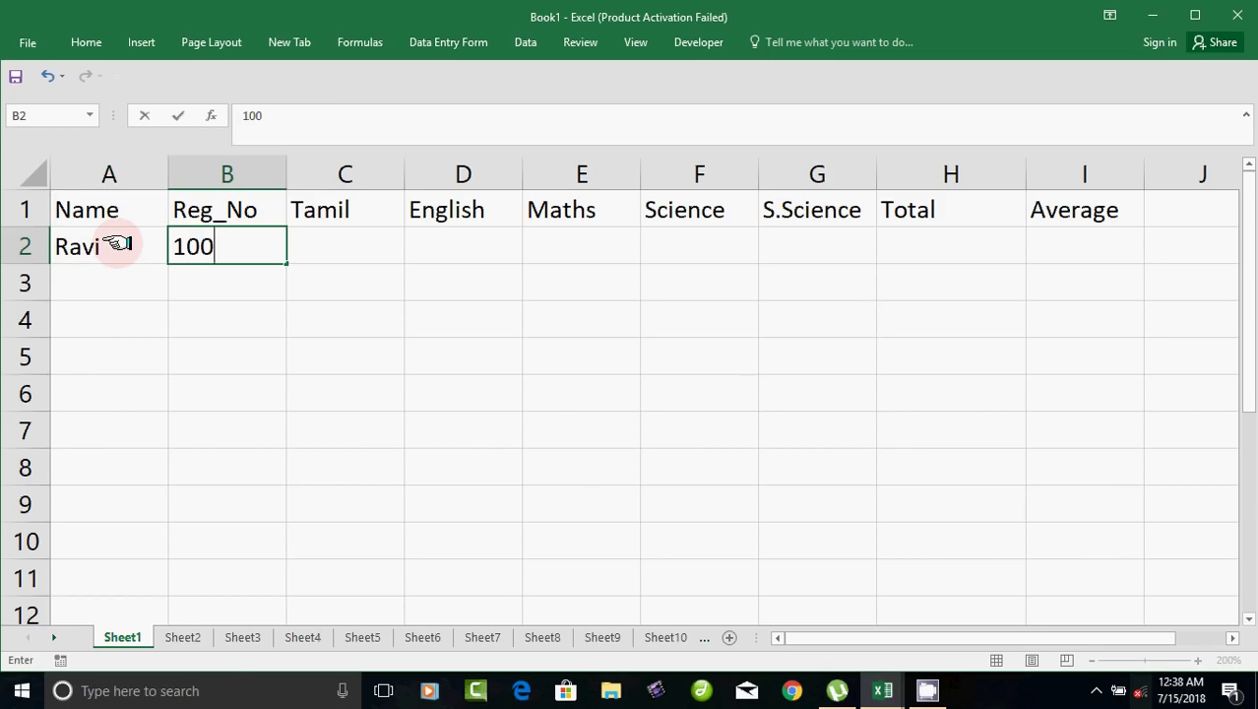
type("0")
key("Tab")
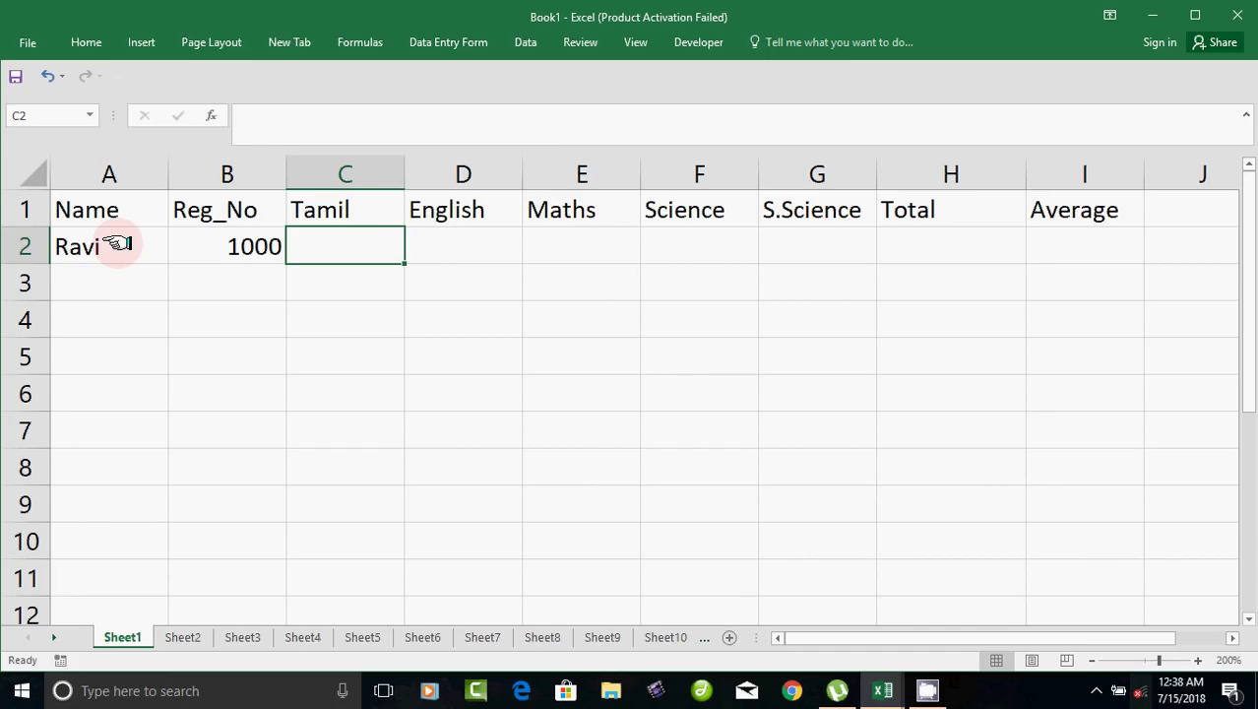
Enter the first student's marks 67, 65, 34, 78 and 78 in cells C2 to G2
type("67")
key("Tab")
type("65")
key("Tab")
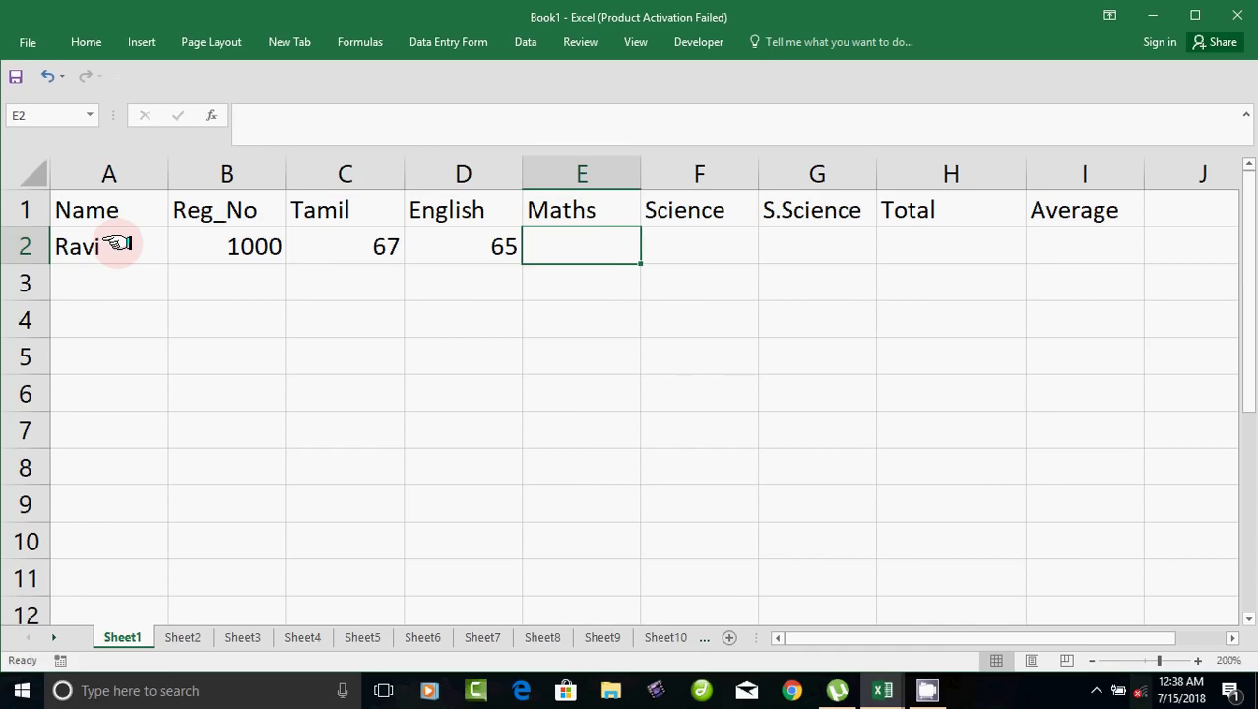
type("34")
key("Tab")
type("78")
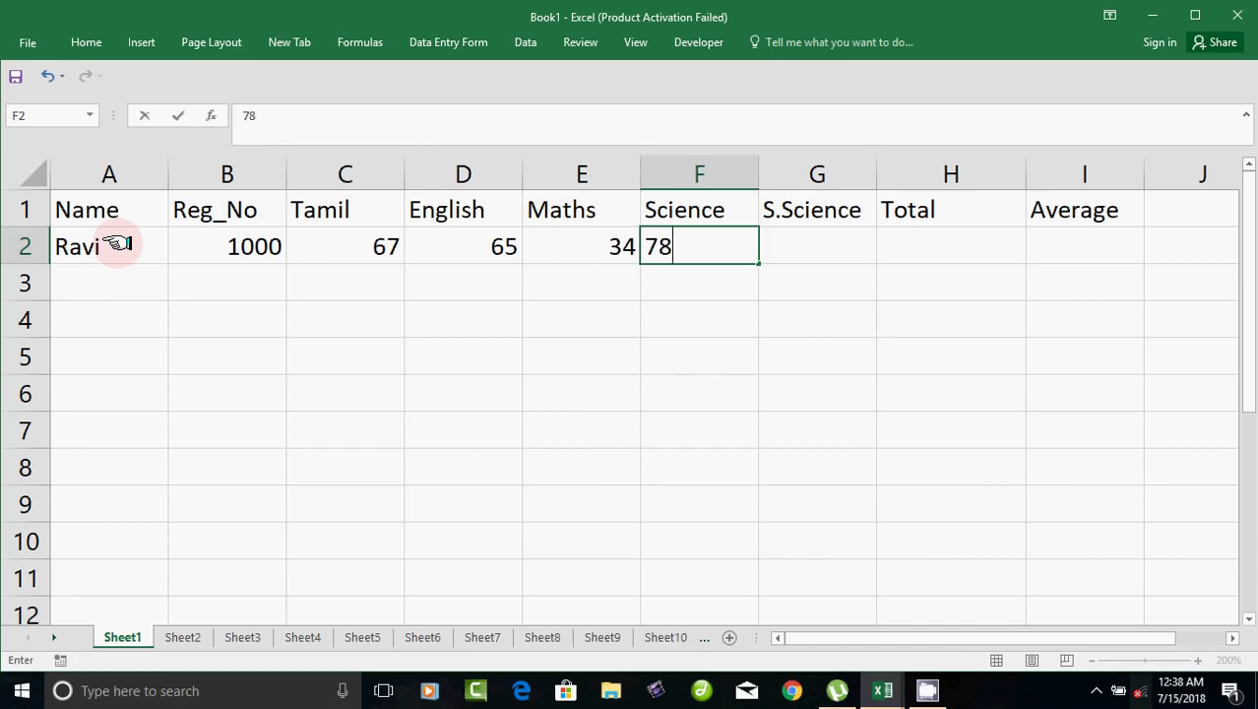
key("Tab")
type("78")
key("Return")
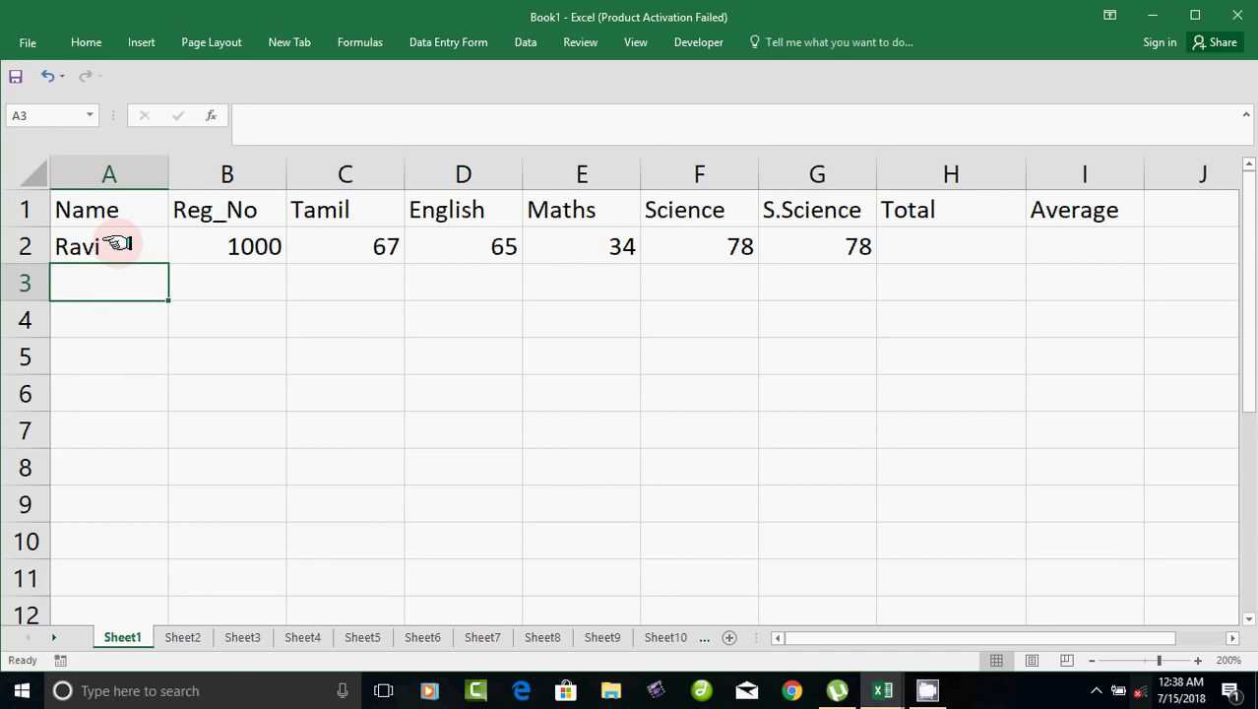
Enter the second student's name in cell A3 and their registration number in cell B3
type("Malar")
key("Tab")
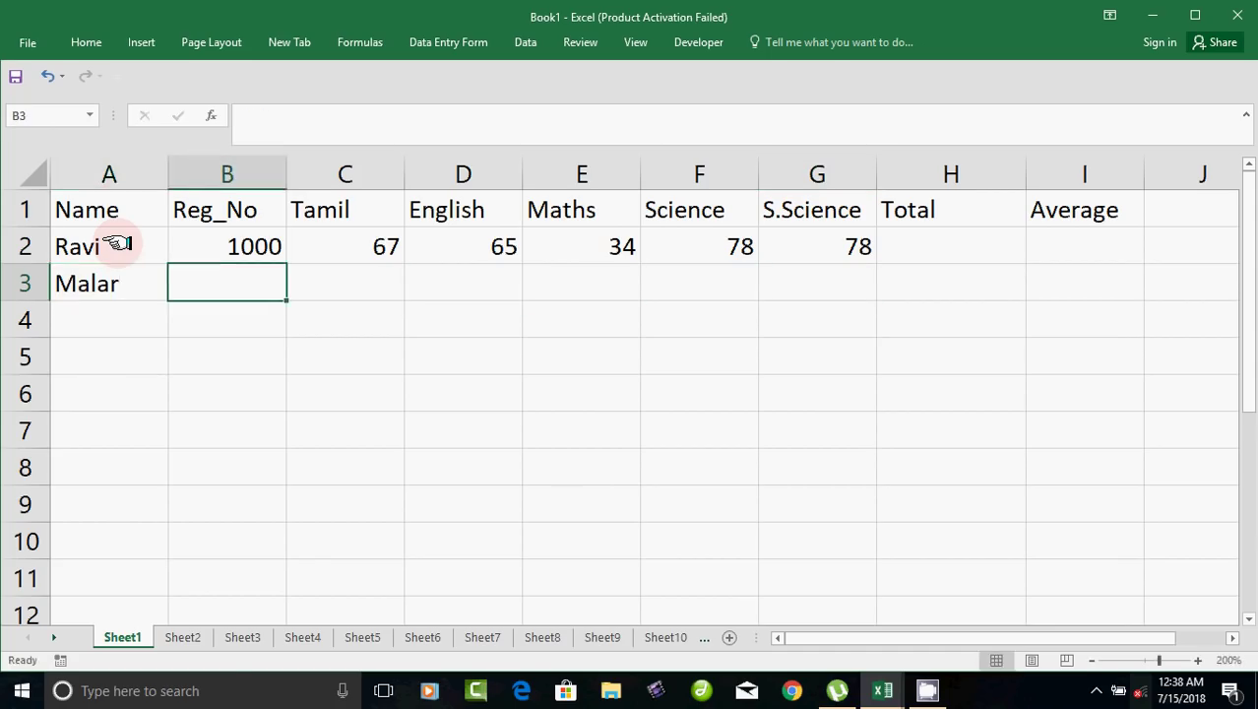
type("1001")
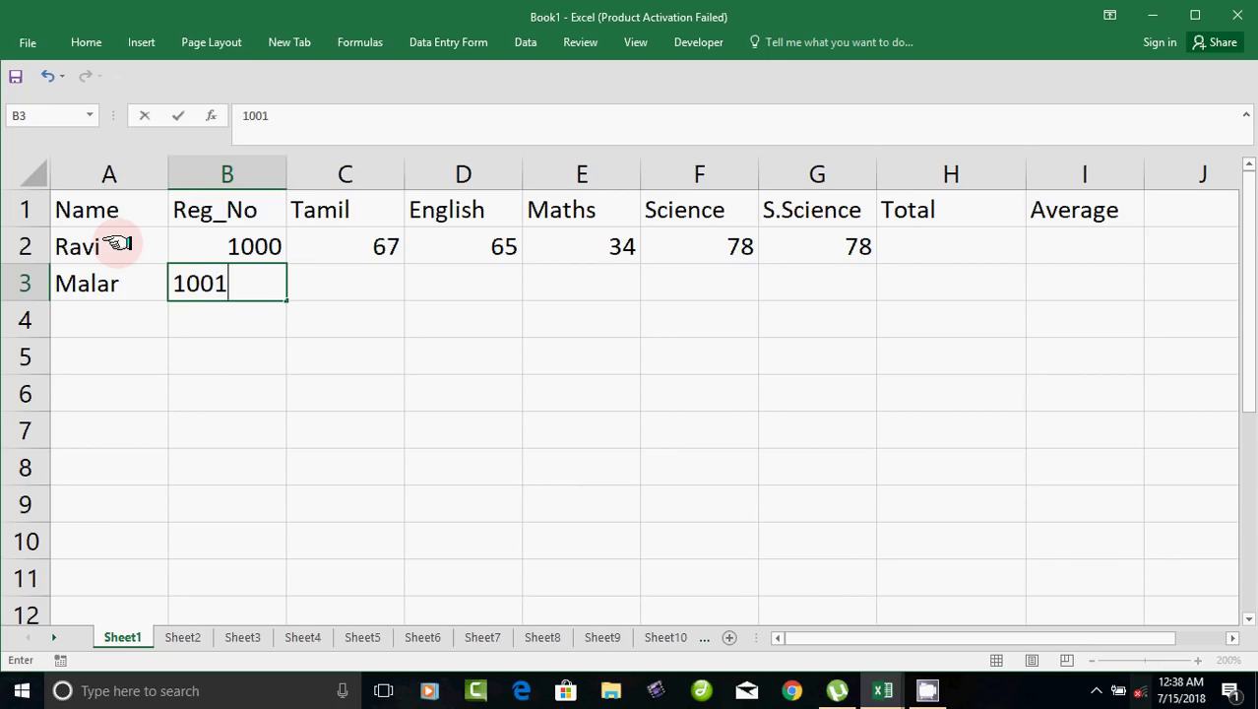
key("Tab")
Enter the second student's marks 89, 67, 45, 67 and 78 in cells C3 to G3
type("89")
key("Tab")
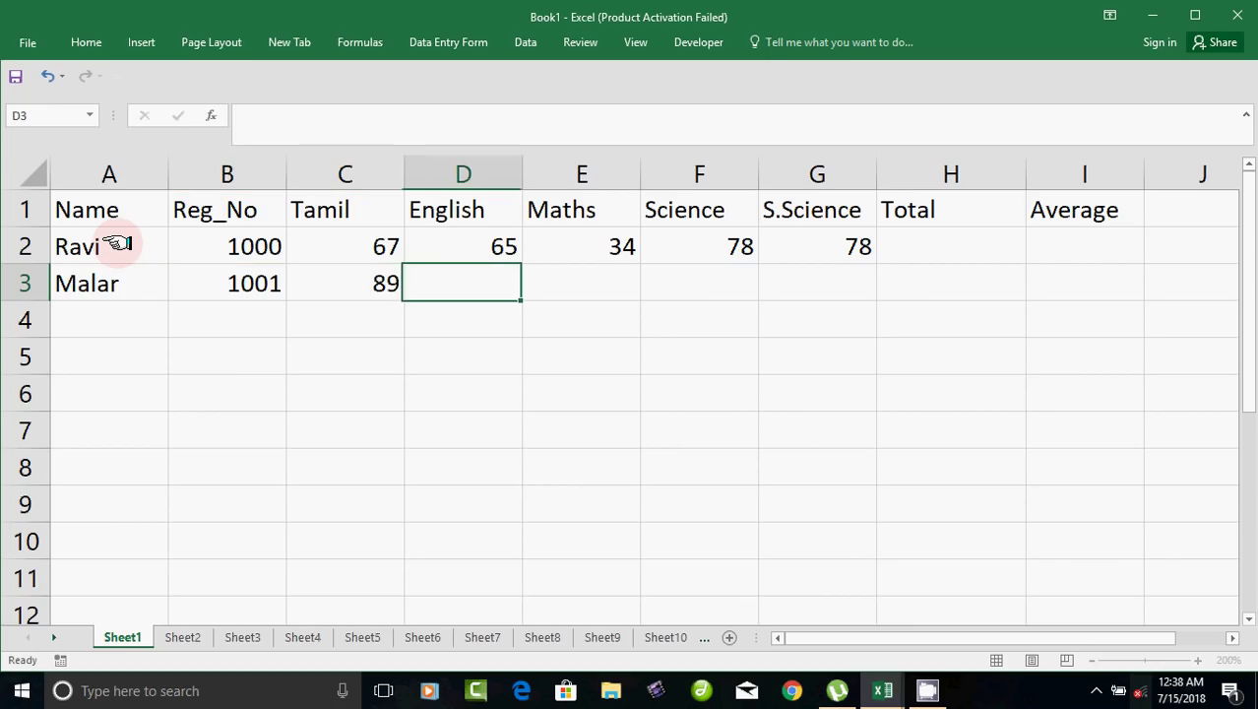
type("67")
key("Tab")
type("45")
key("Tab")
type("67")
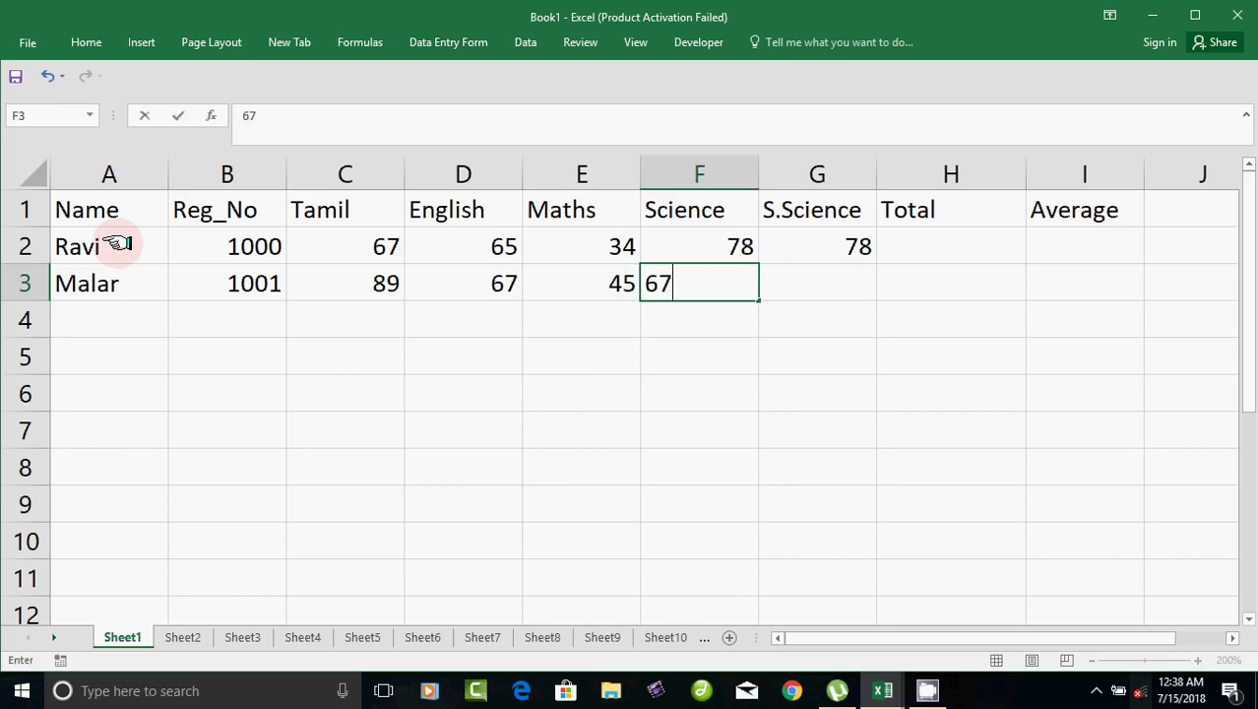
key("Tab")
type("78")
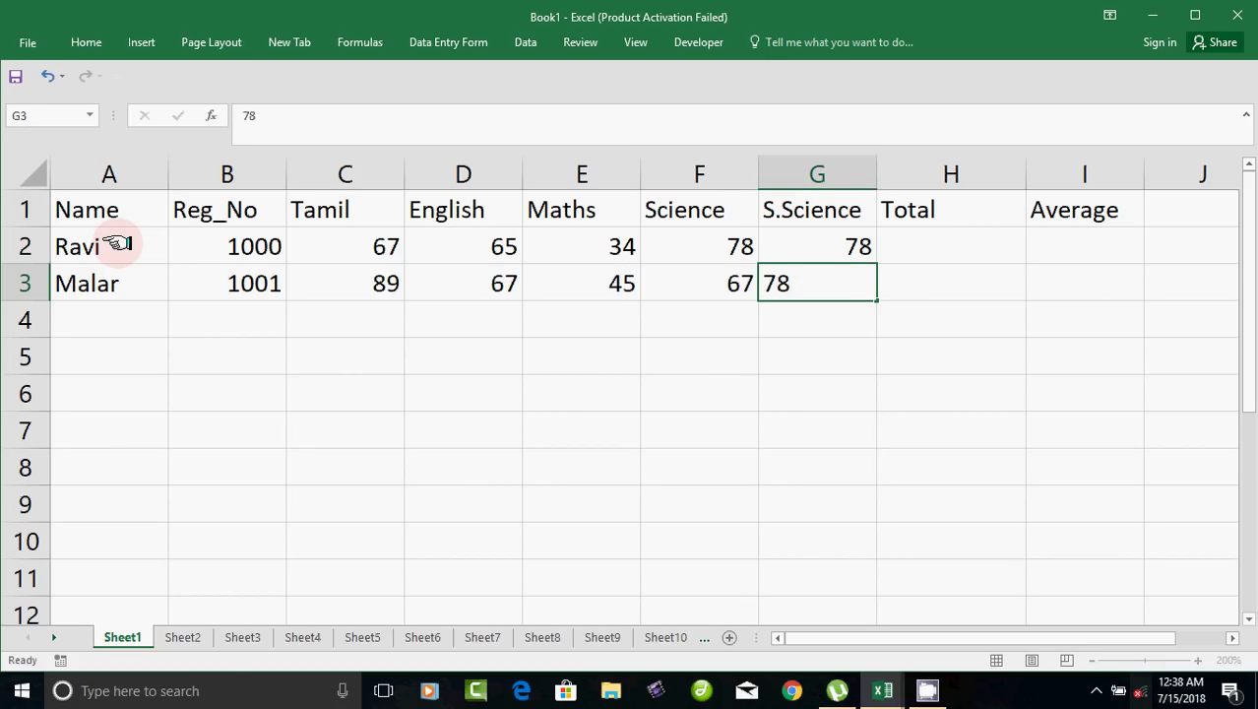
key("Return")
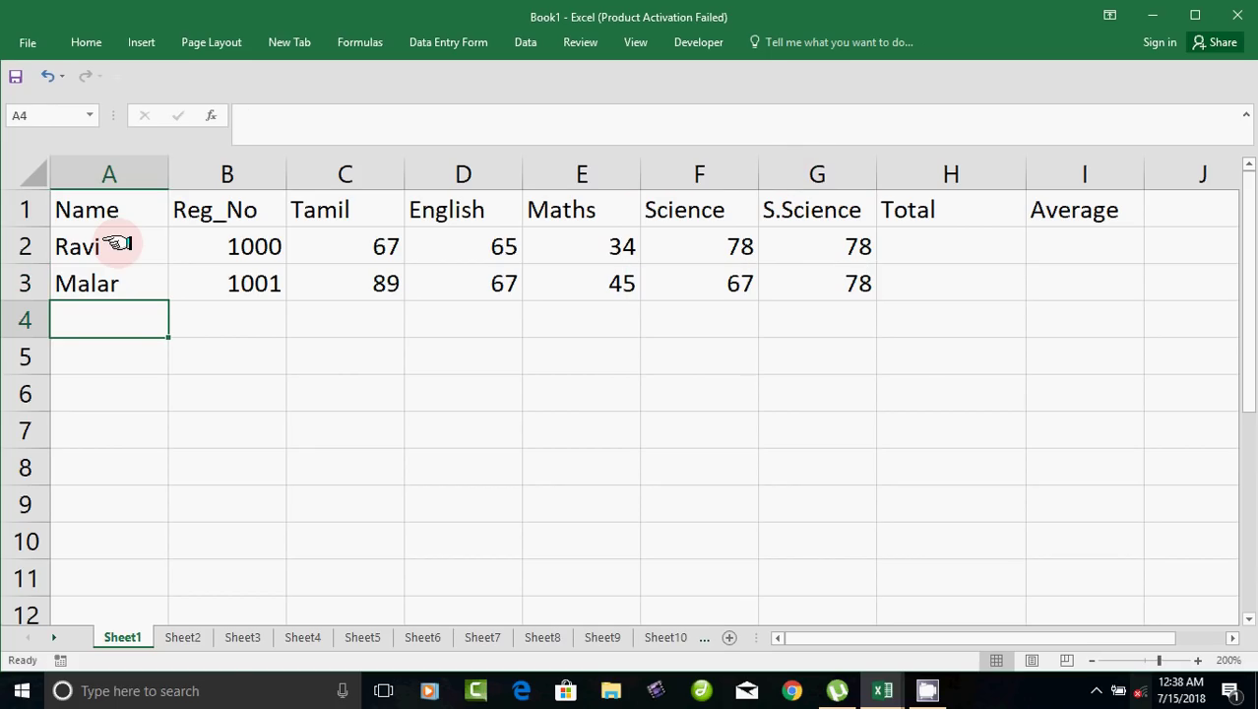
Enter the third student's name in cell A4 and their registration number in cell B4
type("Saki")
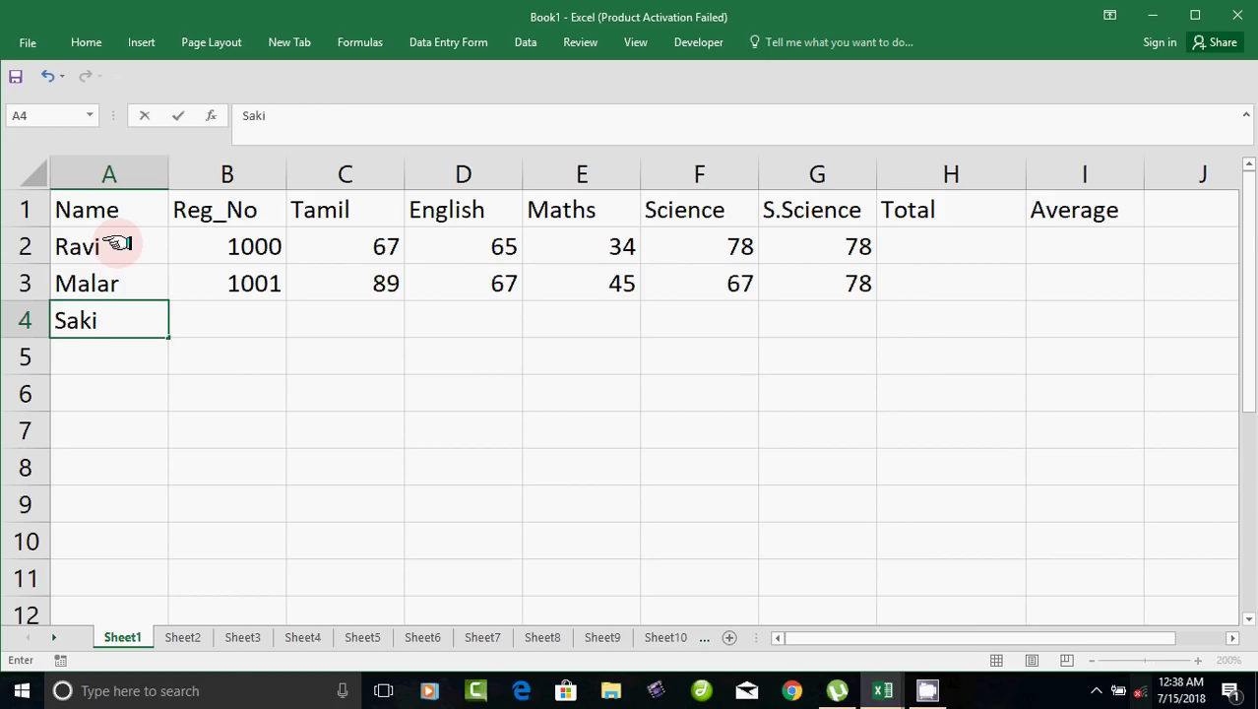
key("Tab")
type("100")
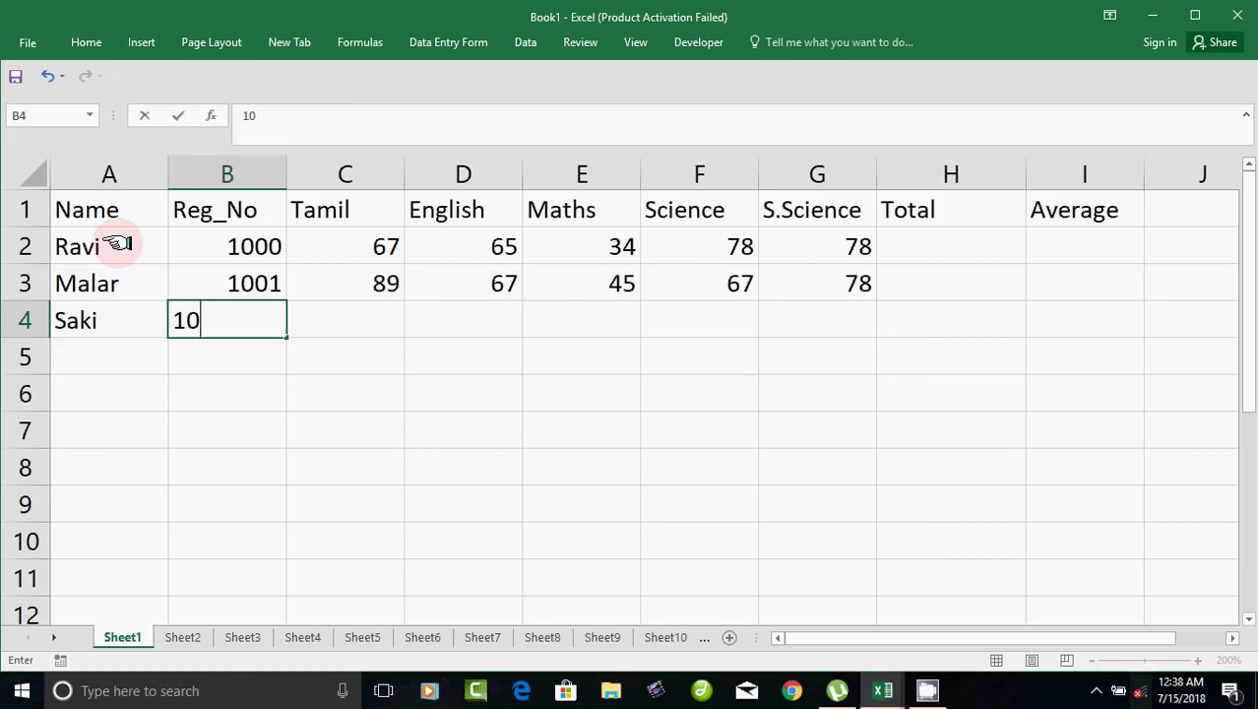
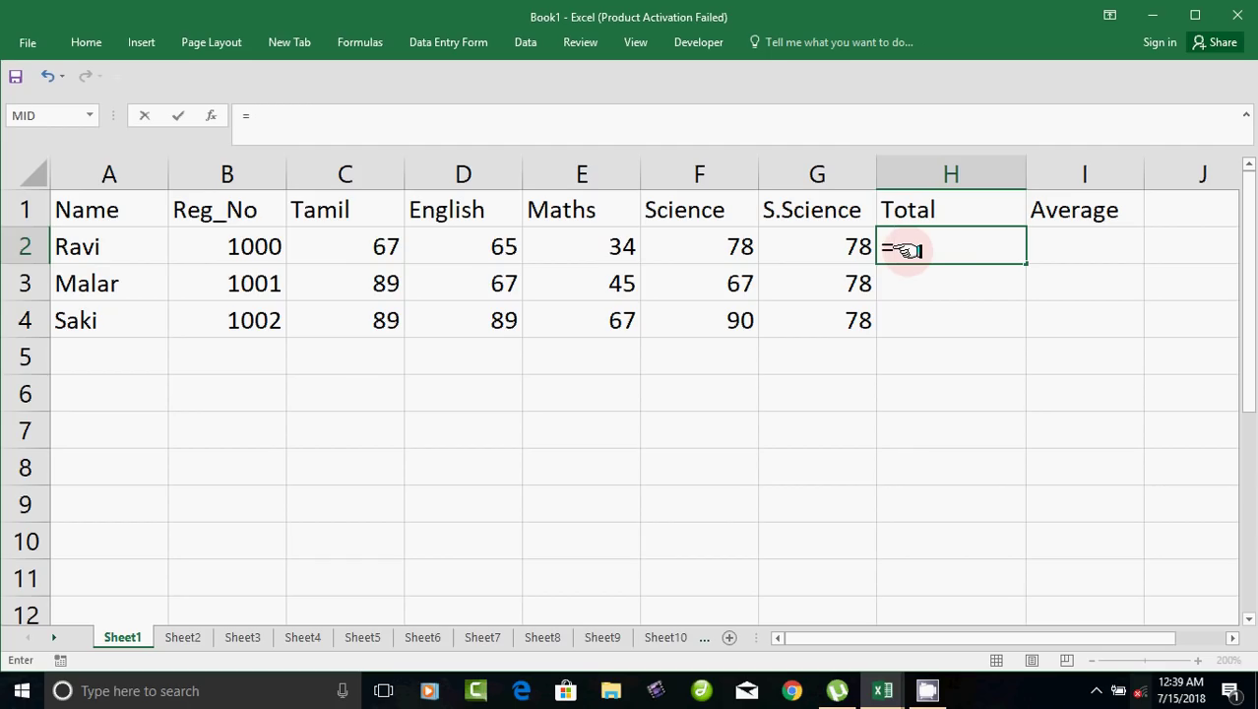
Clear the formula started in cell H2 under Total and reselect that cell
key("BackSpace")
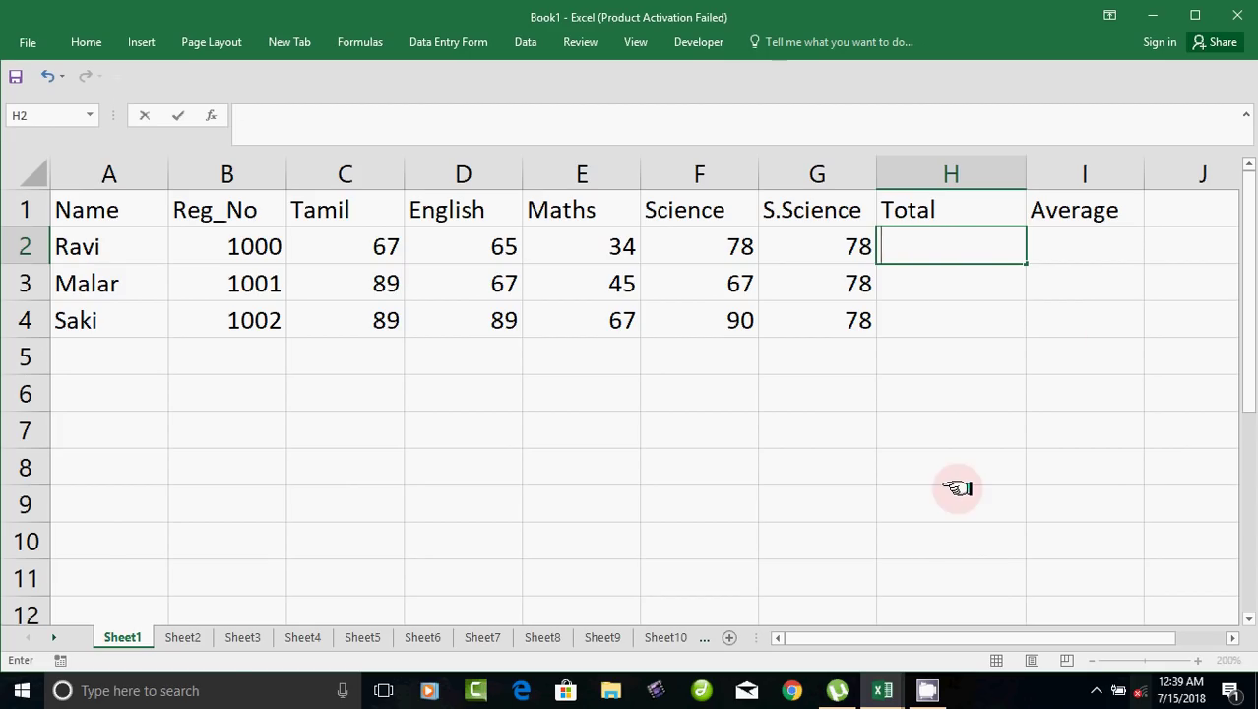
key("Down")
key("Down")
key("Down")
key("Down")
key("Down")
key("Down")
key("Down")
left_click(915, 236)
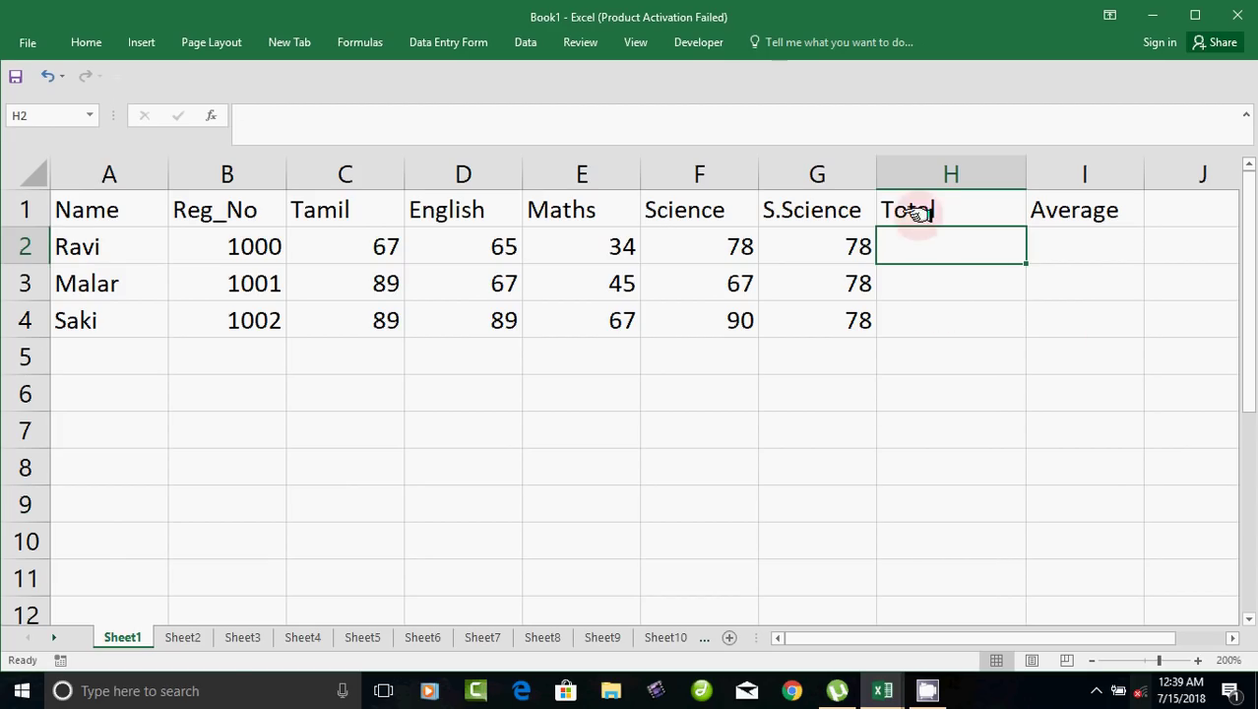
Try AutoSum over B2:G2 for the first student's total in cell H2, and clear the cell
left_click(87, 42)
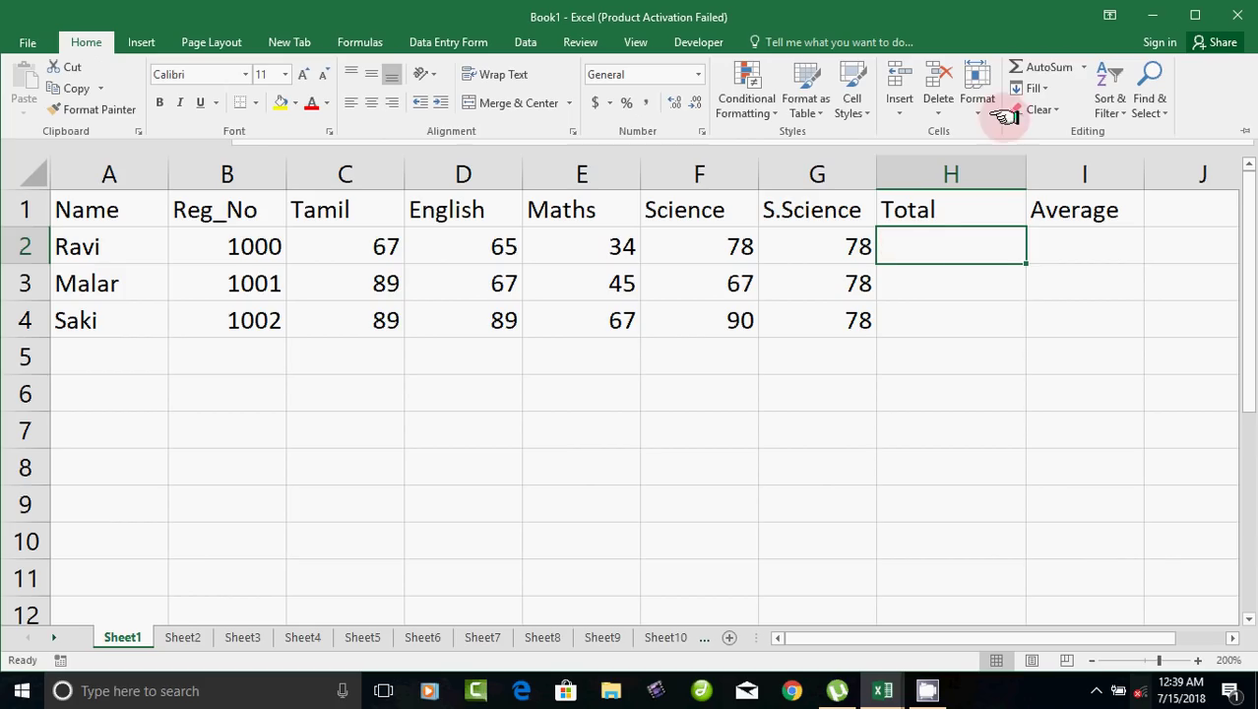
left_click(1049, 71)
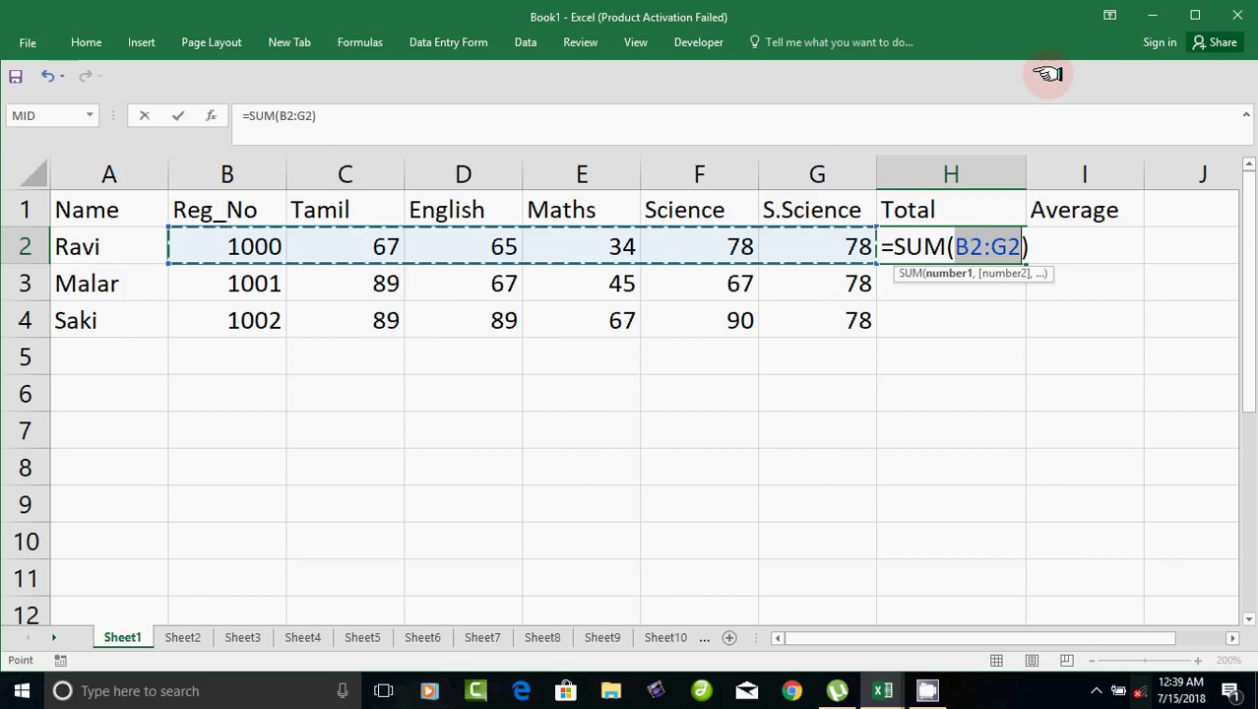
key("Return")
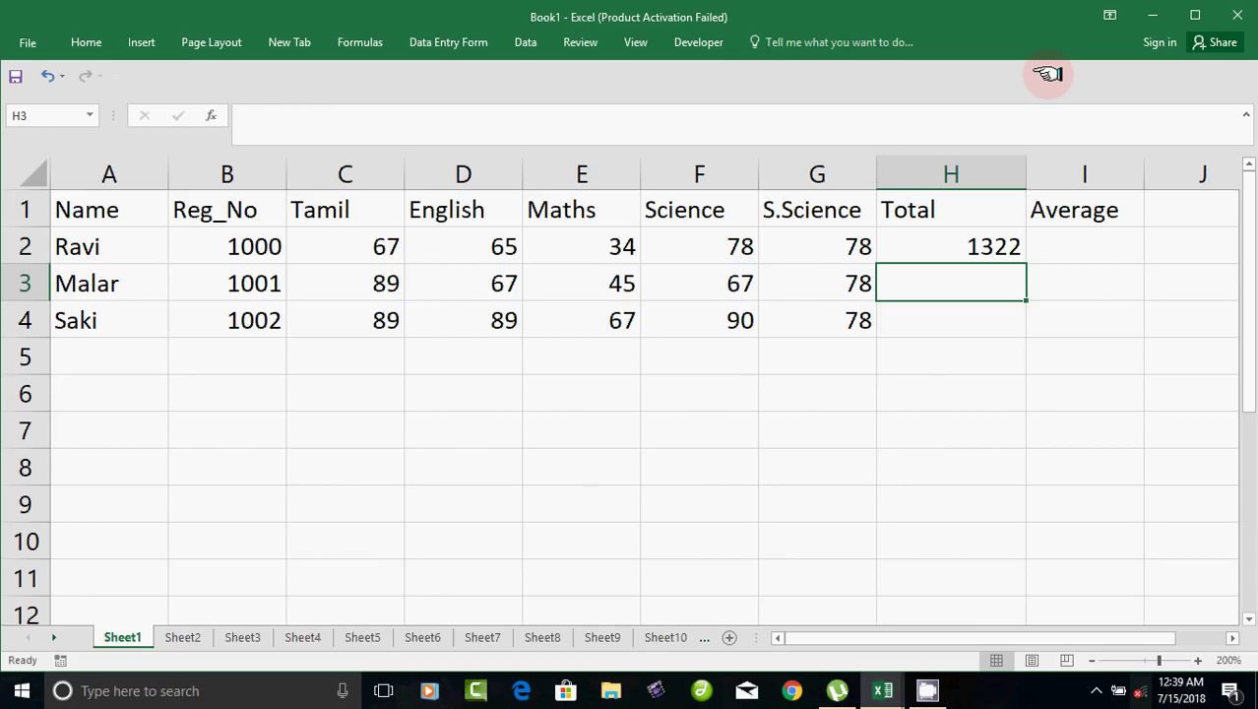
left_click(942, 255)
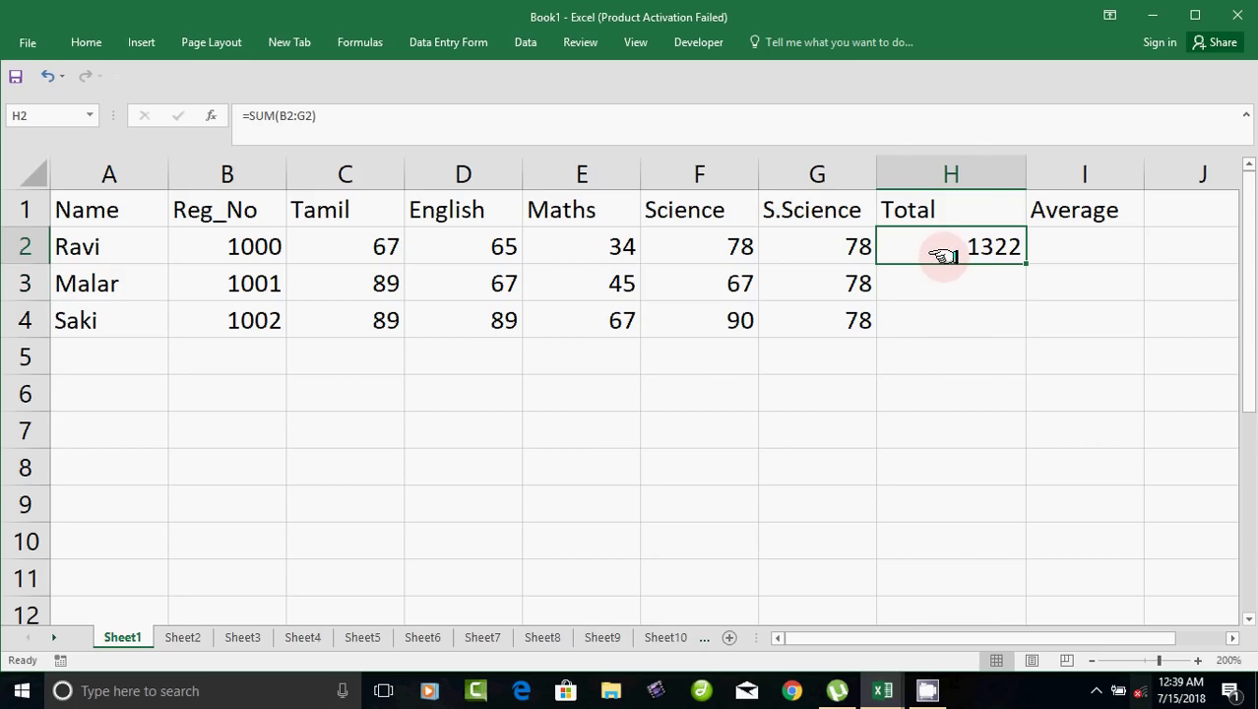
key("Delete")
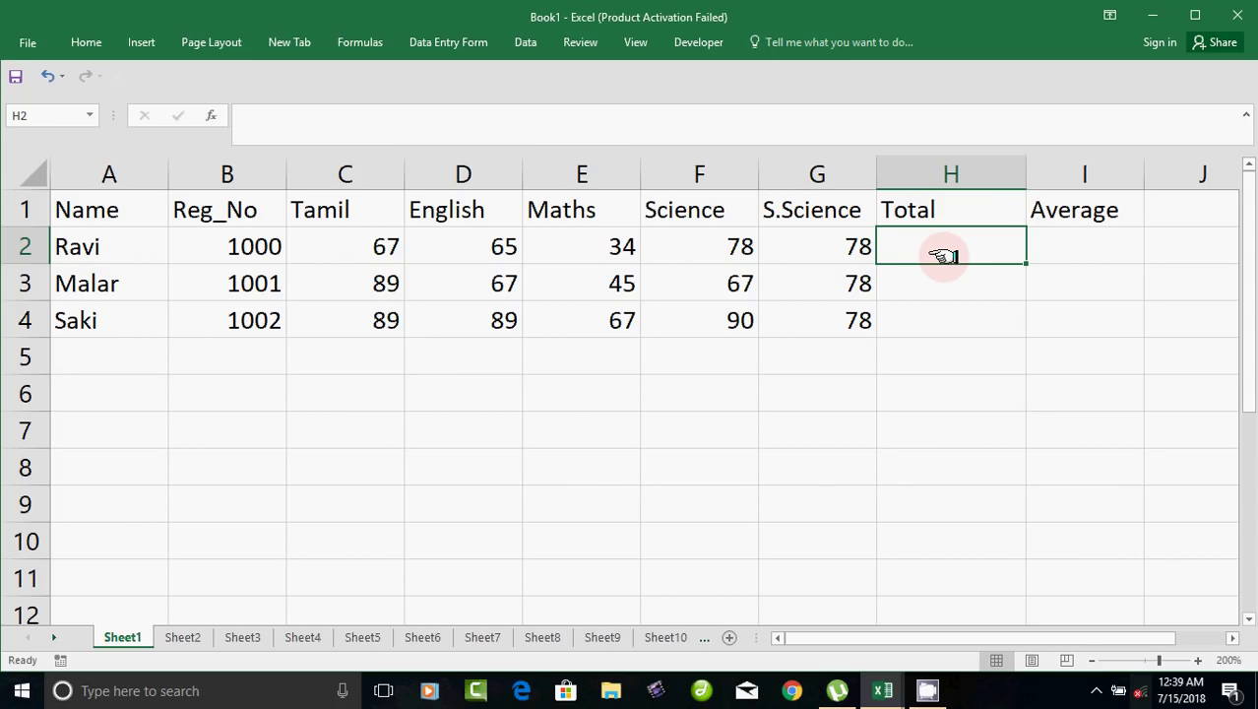
Enter the formula =SUM(C2:G2) in cell H2 to total the first student's five subject marks
type("=s")
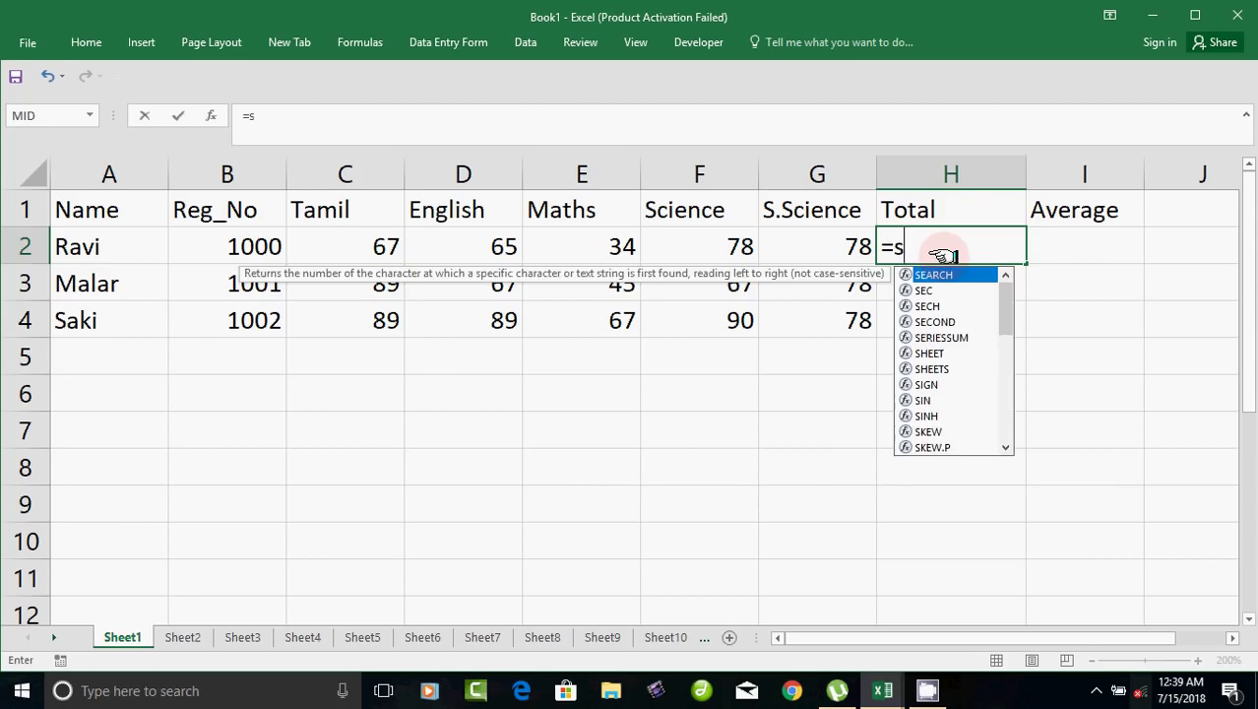
type("um")
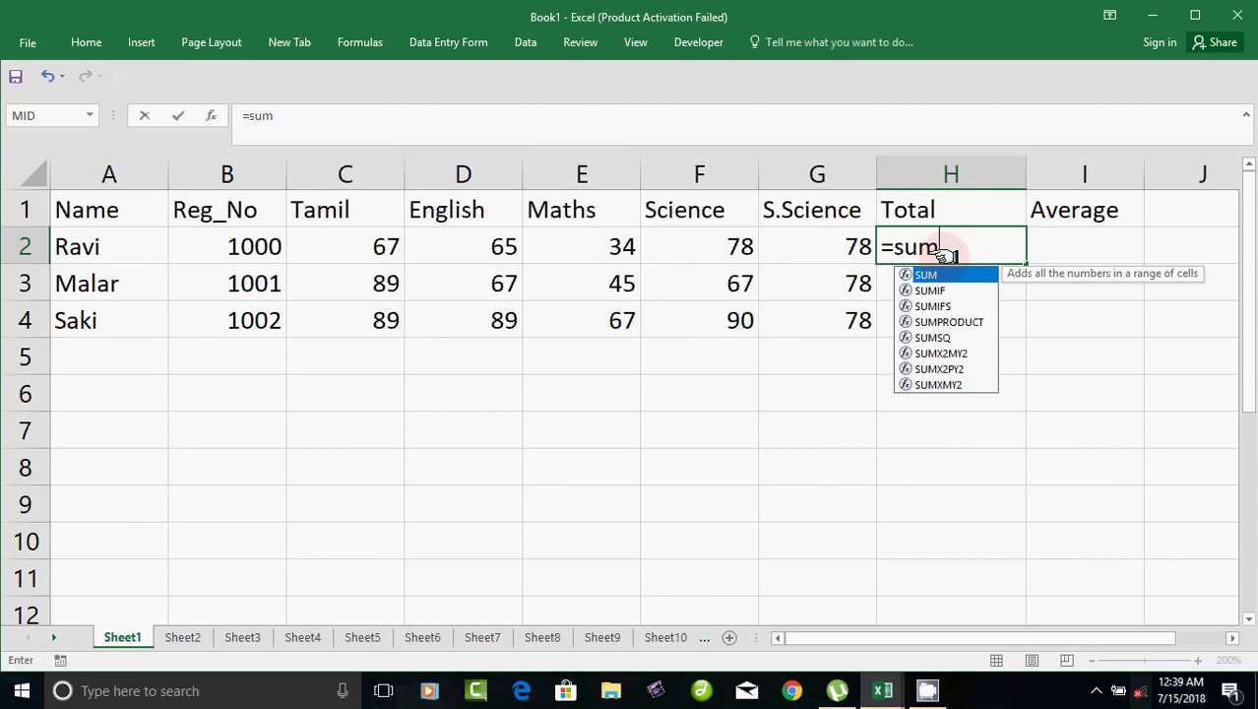
type("(")
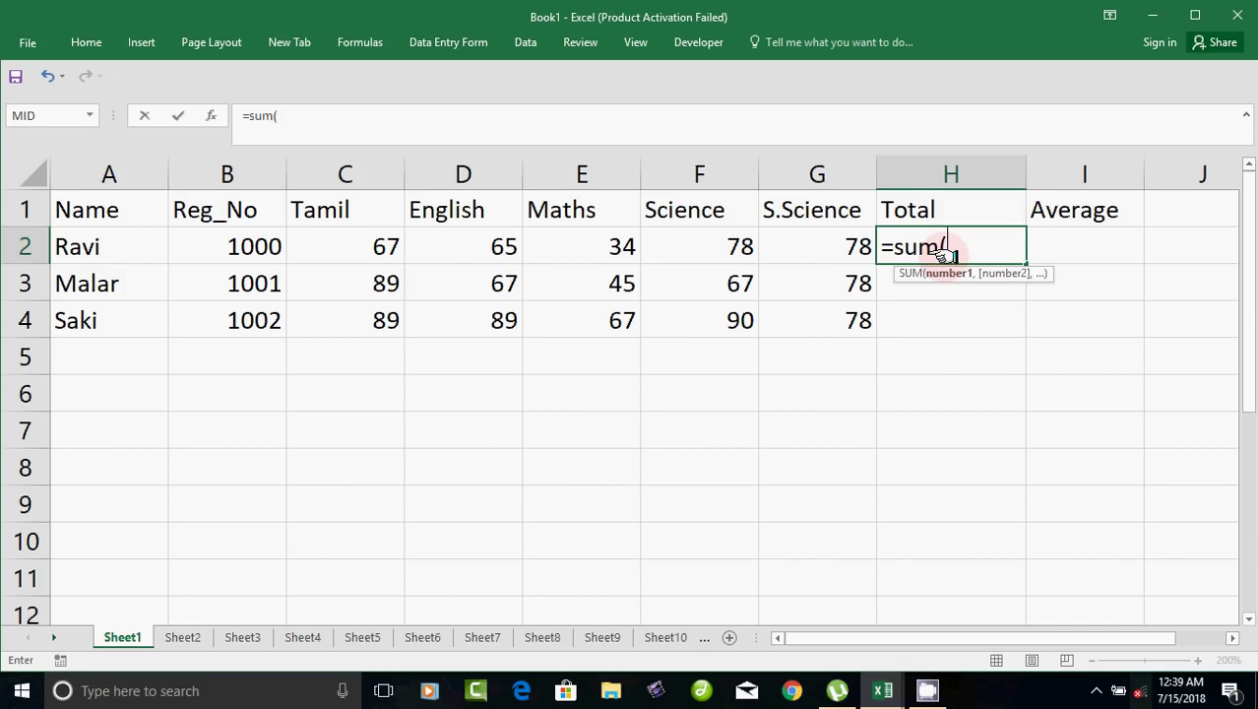
left_click(360, 248)
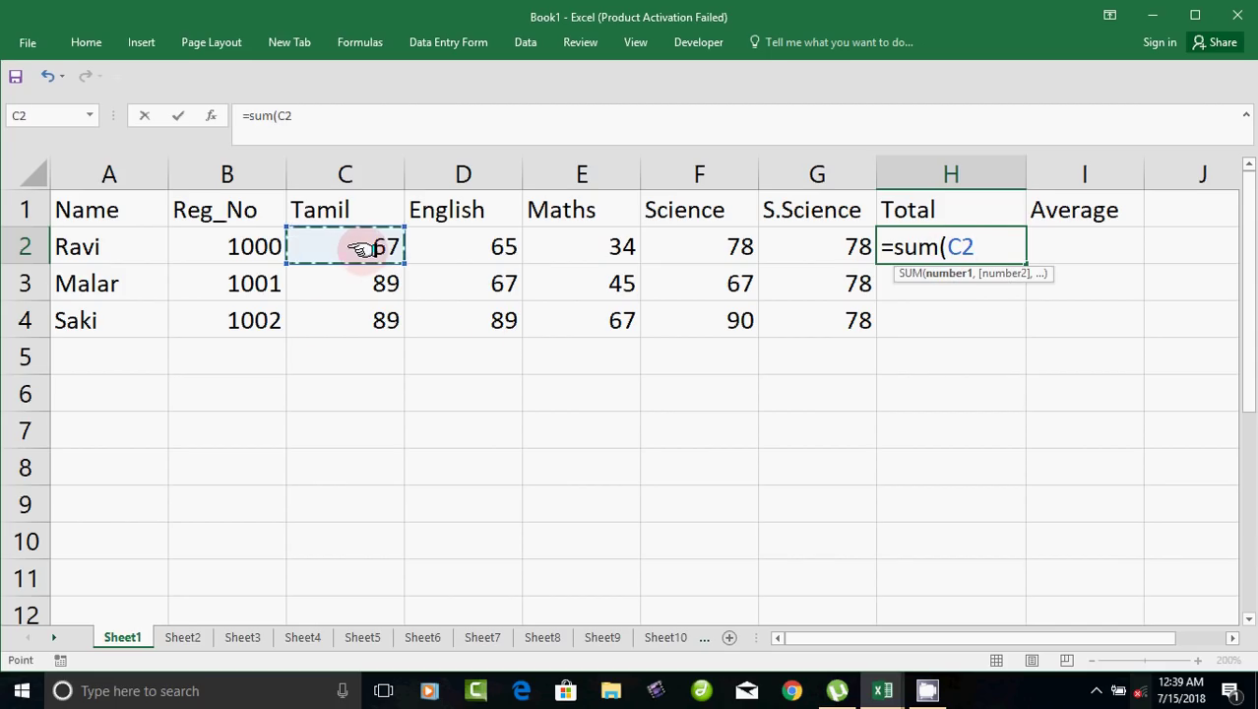
key("F8")
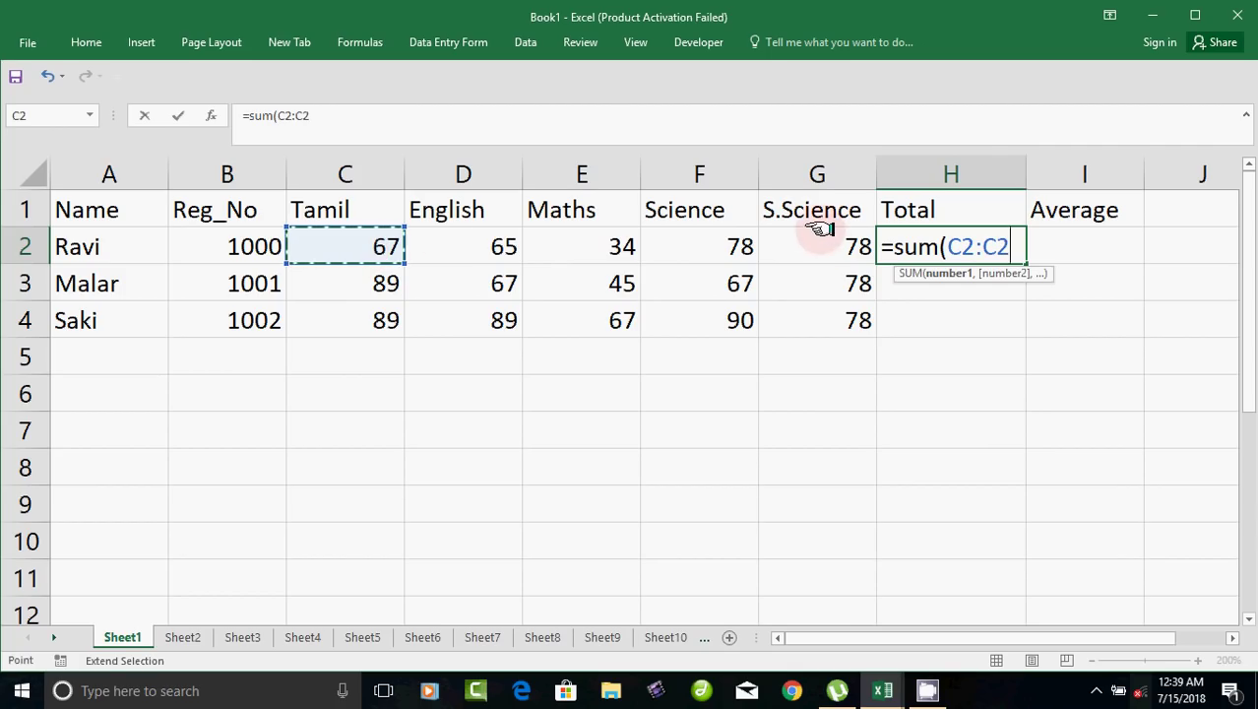
left_click(830, 246)
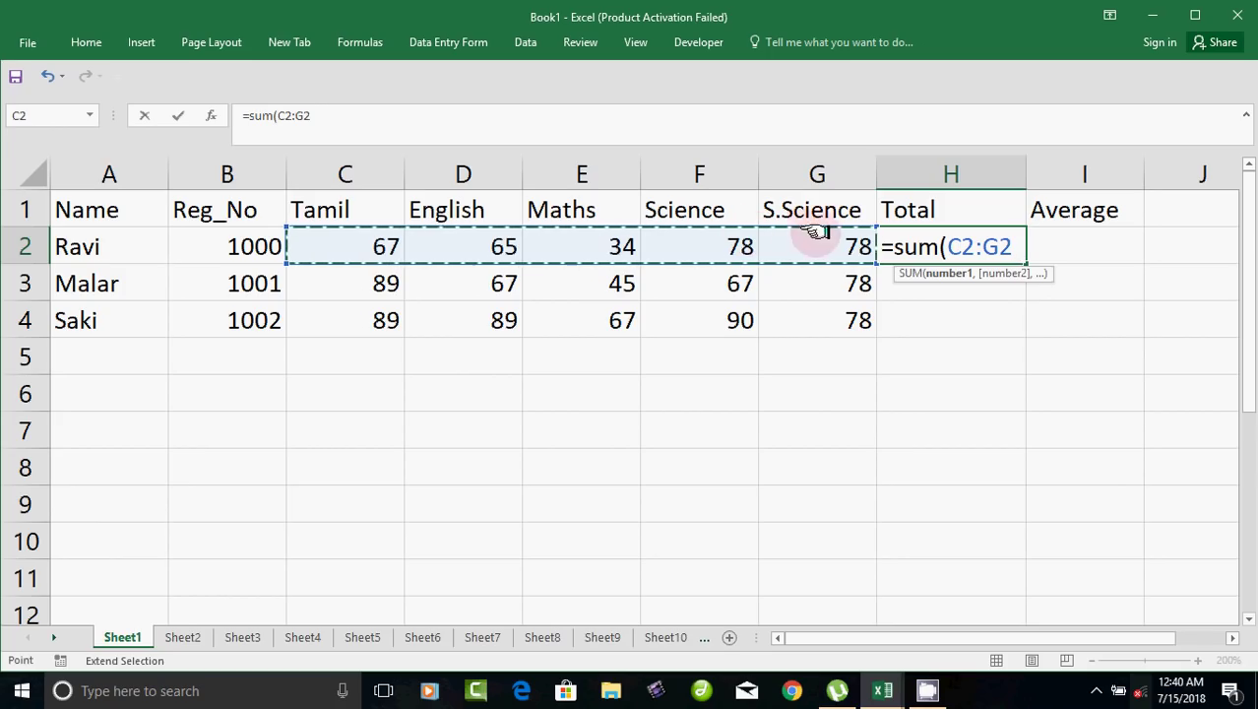
type(")")
key("Return")
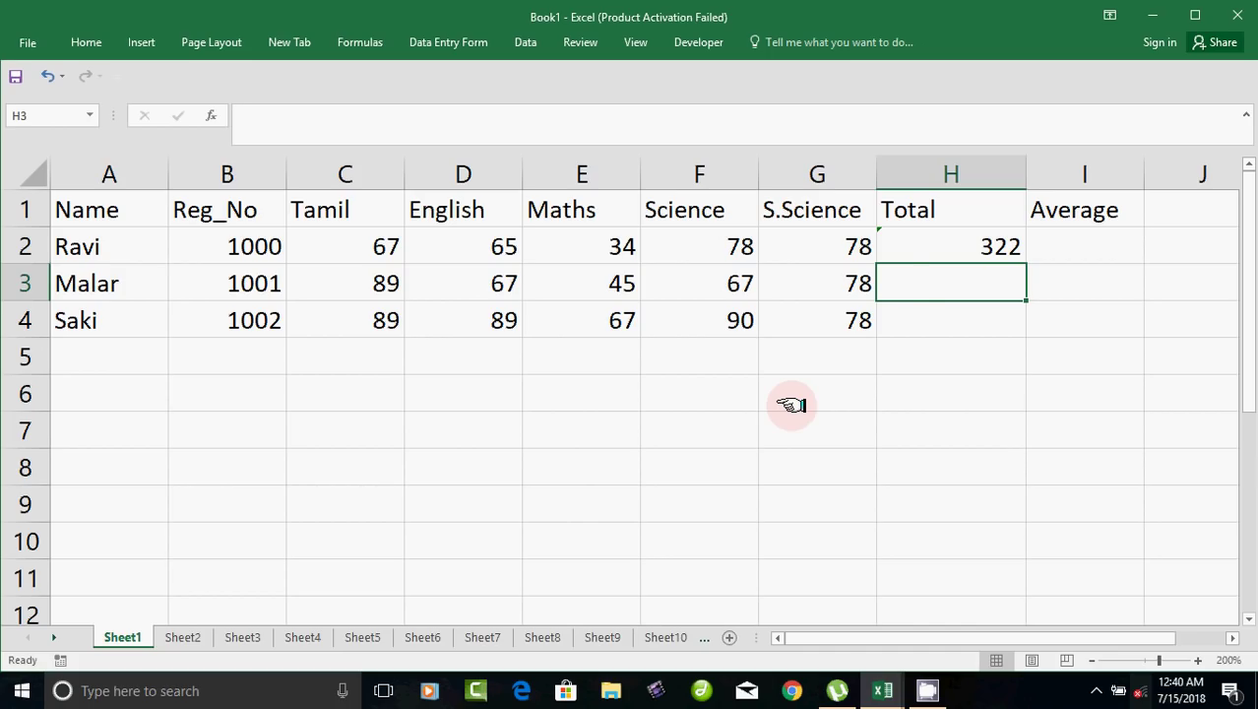
Fill the total formula from H2 down to H4 and check the copied formulas in H3 and H4
left_click(968, 248)
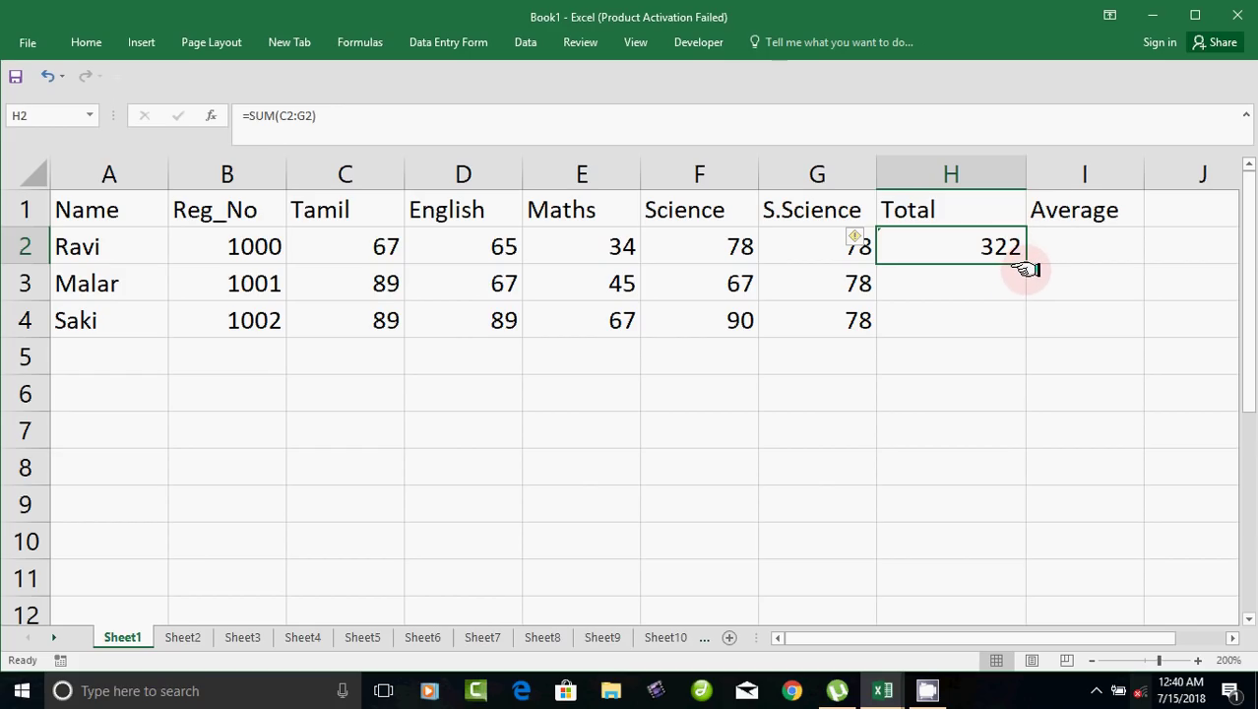
left_click_drag(1027, 269, 1027, 326)
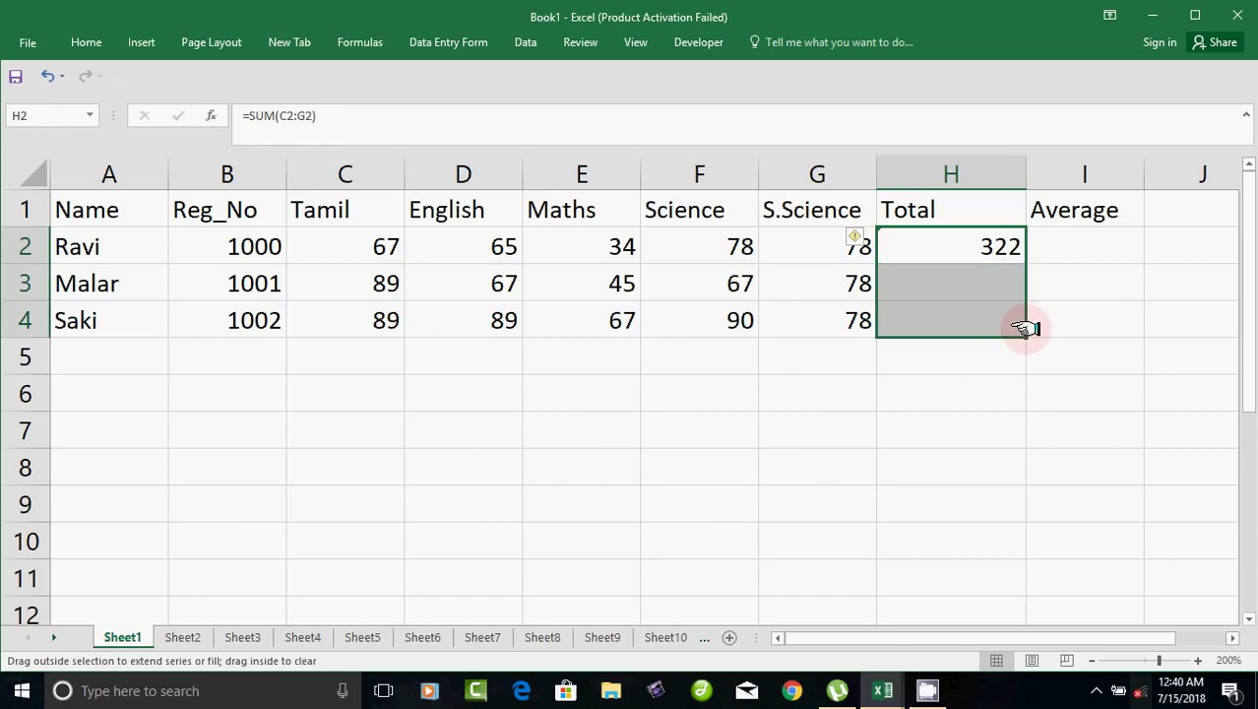
left_click(989, 413)
left_click(970, 283)
left_click(984, 322)
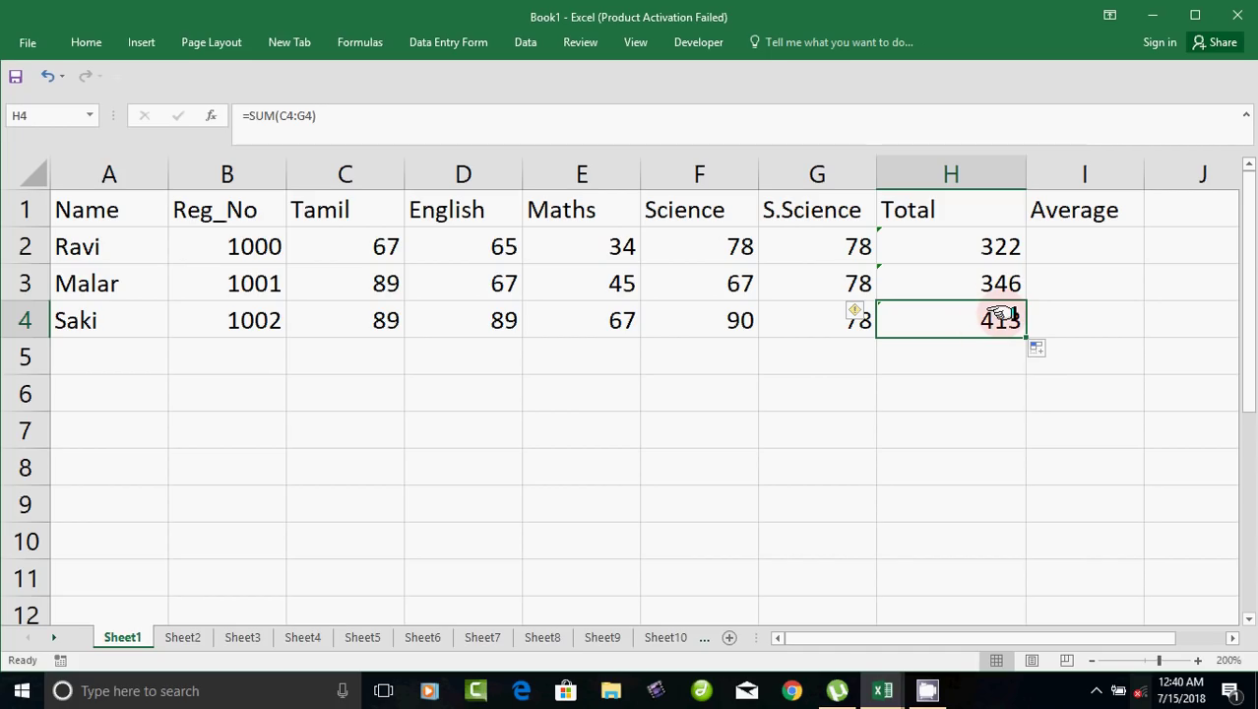
Enter the formula =H2/5 in cell I2 to calculate the first student's average
left_click(1092, 239)
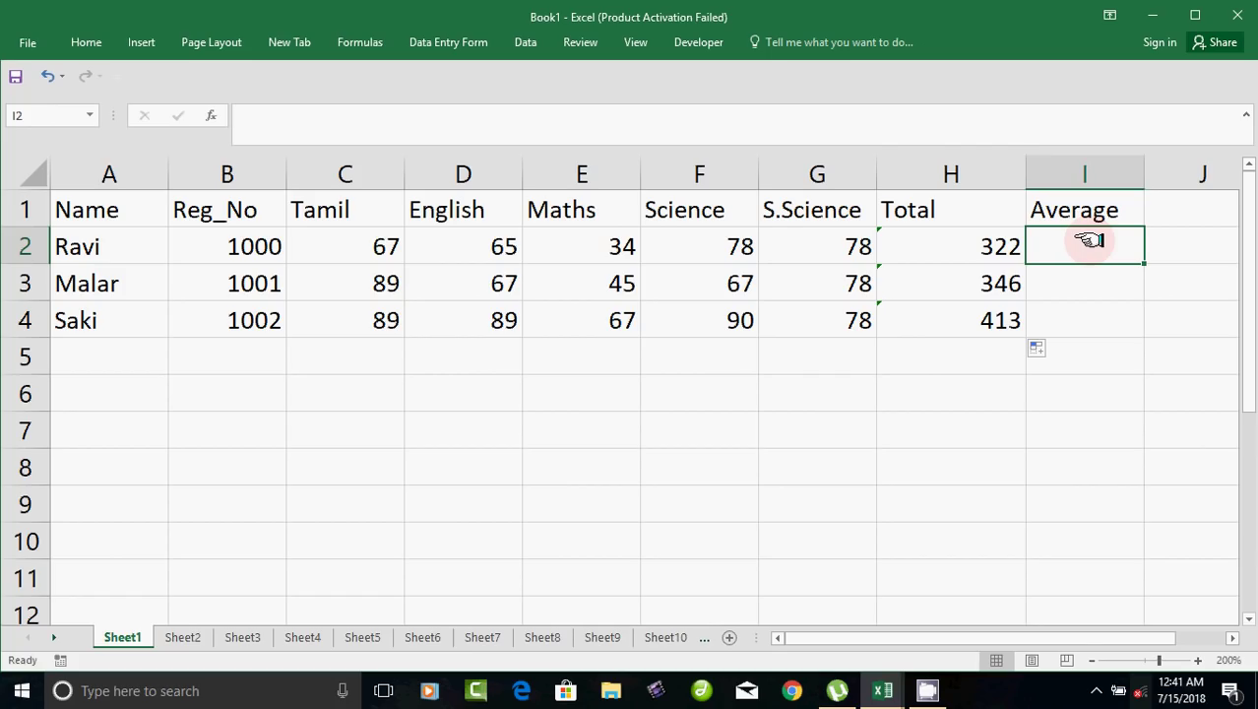
type("=")
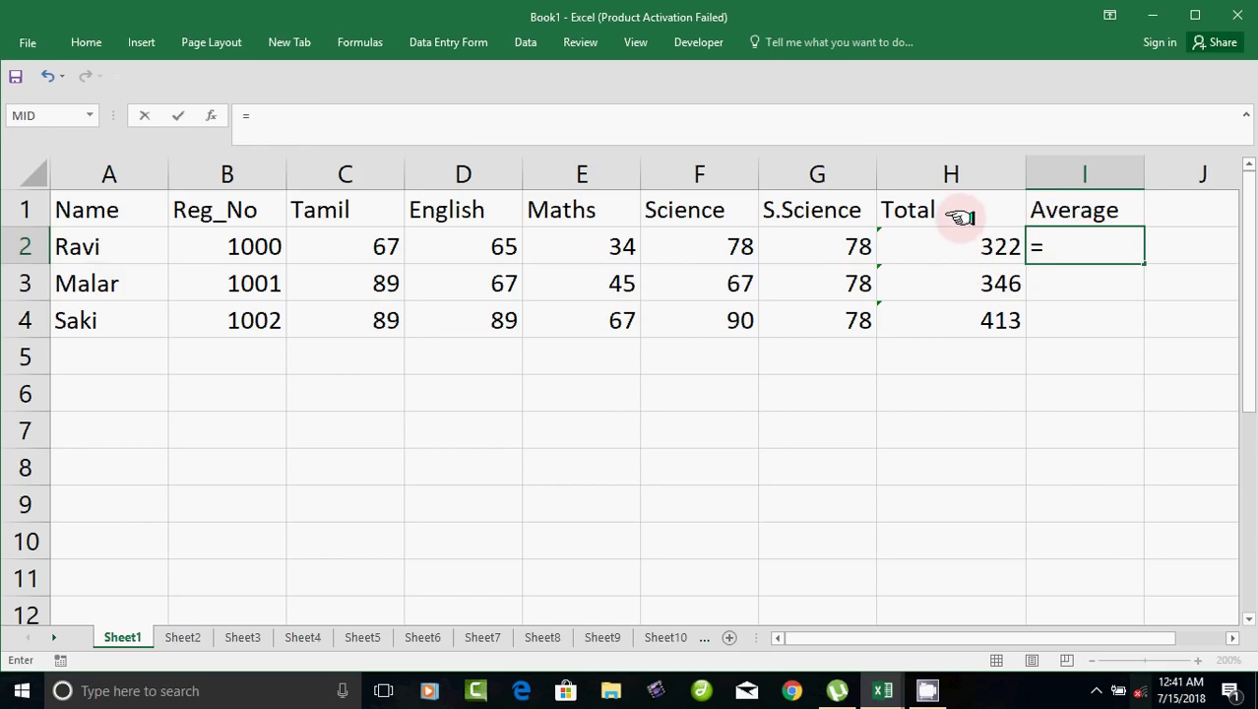
left_click(965, 250)
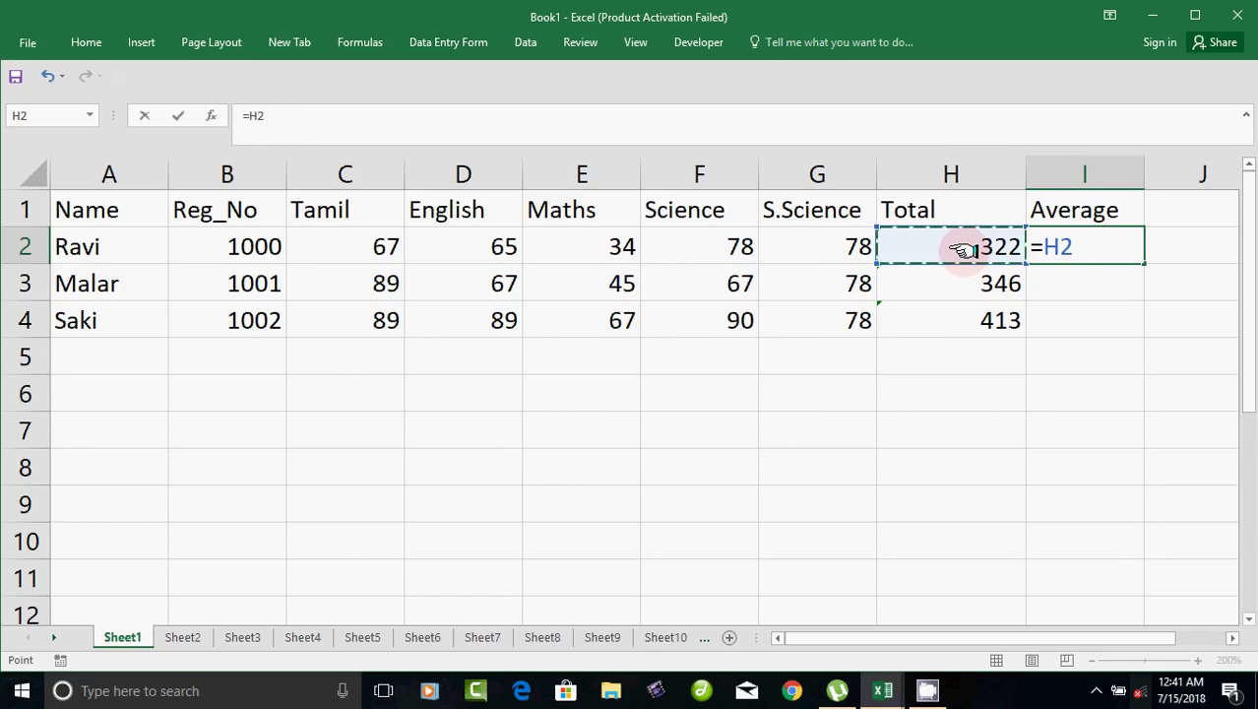
type("/")
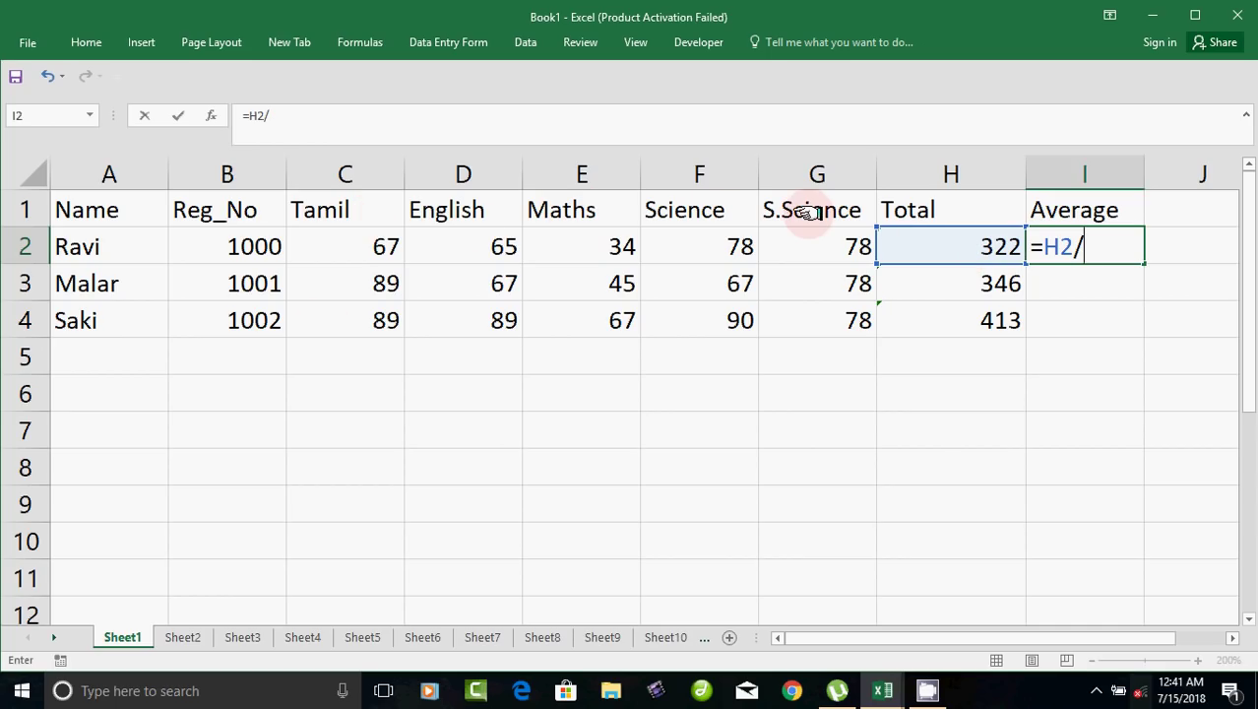
type("5")
key("Return")
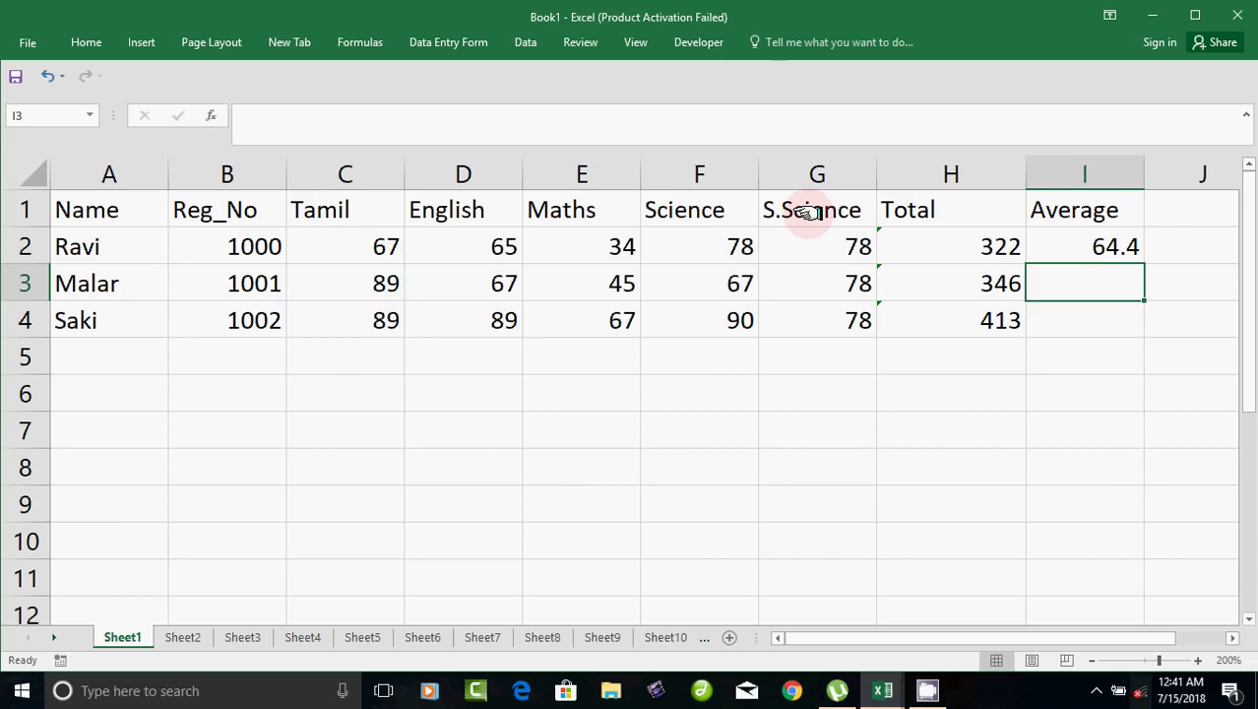
Fill the average formula from I2 down to I4 for the other two students
left_click(1091, 245)
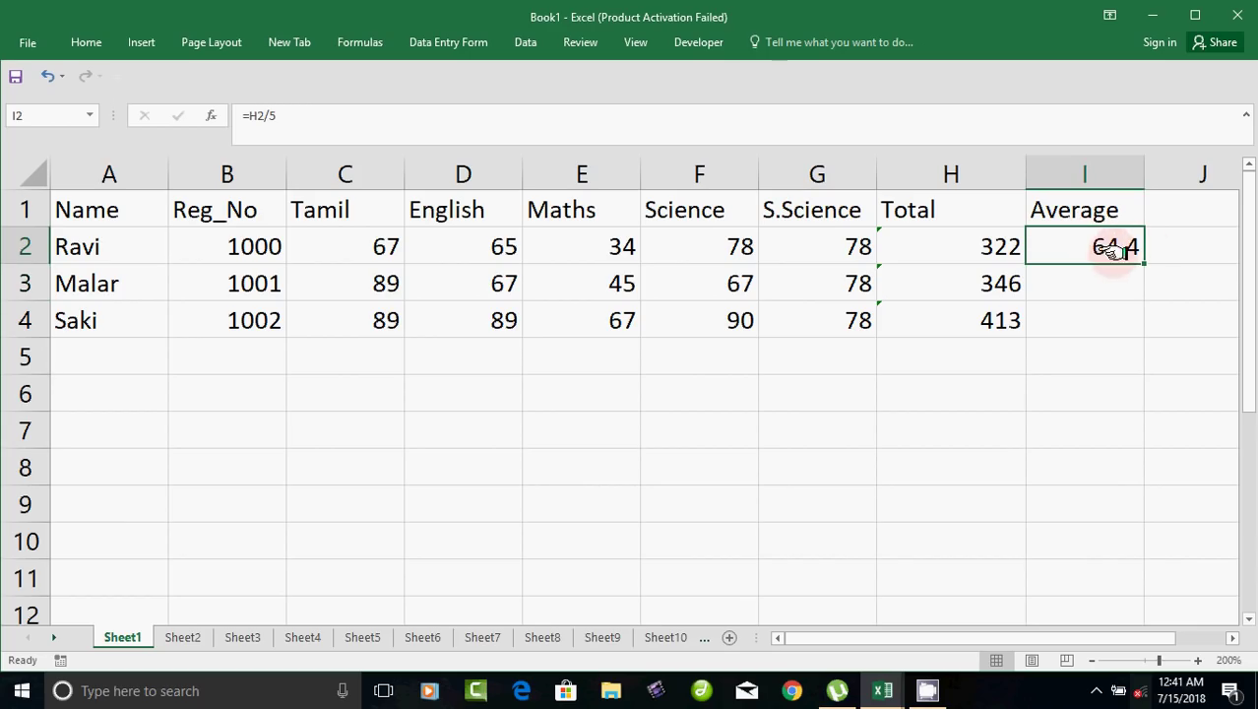
left_click_drag(1141, 260, 1137, 330)
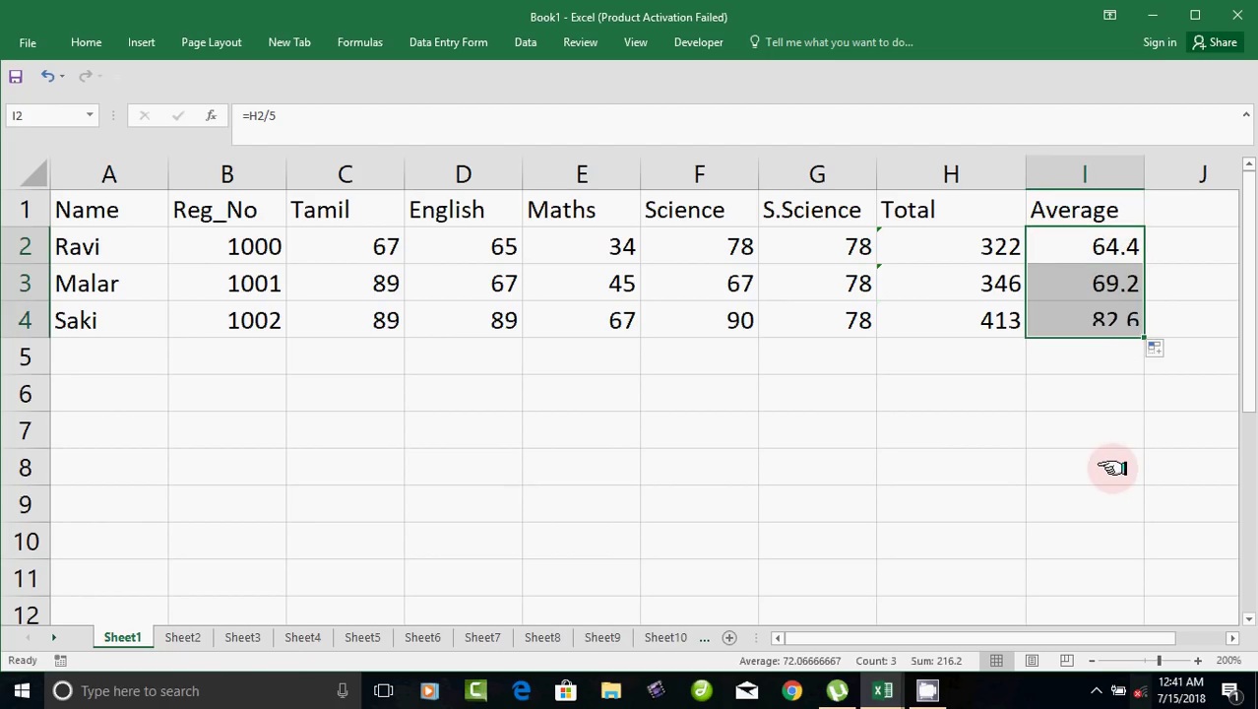
left_click(1106, 458)
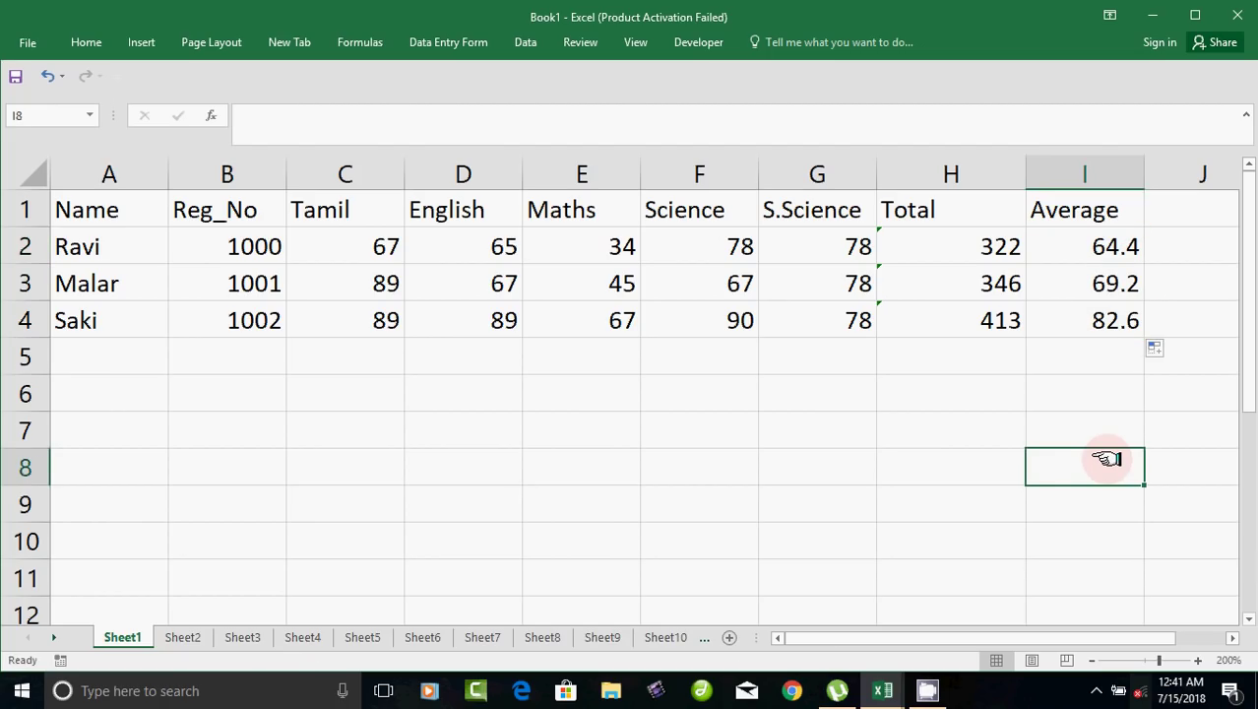